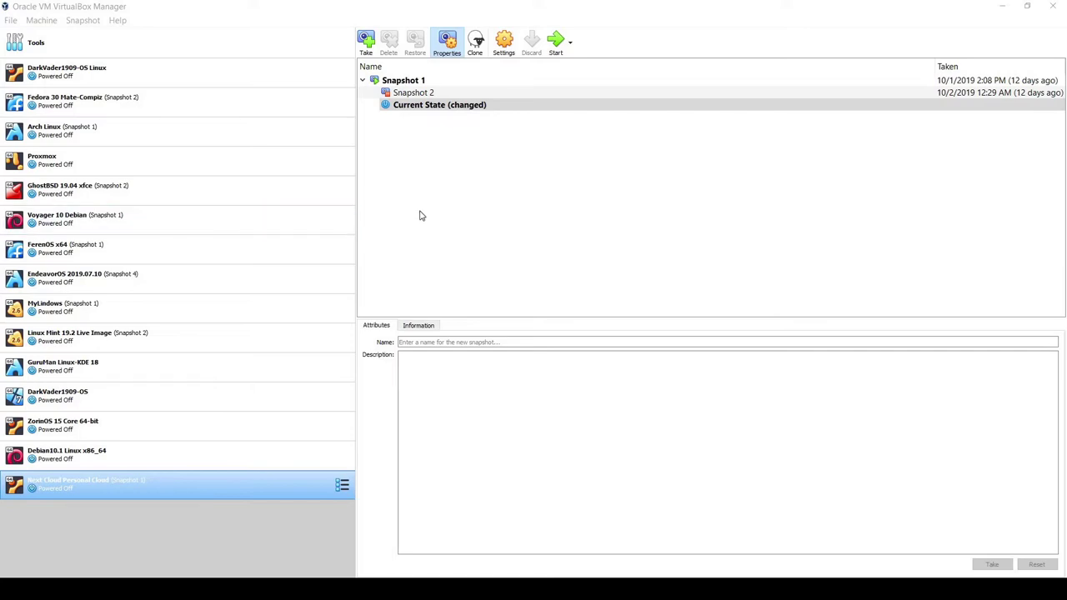
Step: Create a new VM named OpenMediaVault, type Linux, version Debian (64-bit), with 2048 MB memory
{"action": "left_click", "coordinate": [38, 20]}
{"action": "left_click", "coordinate": [48, 34]}
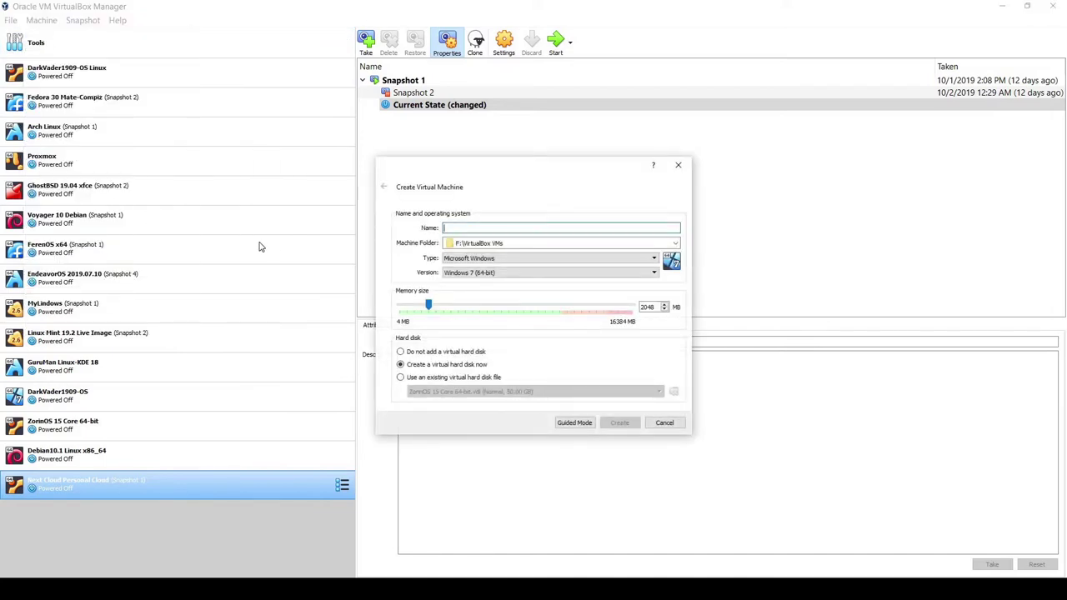
{"action": "type", "text": "OpenMediaVault"}
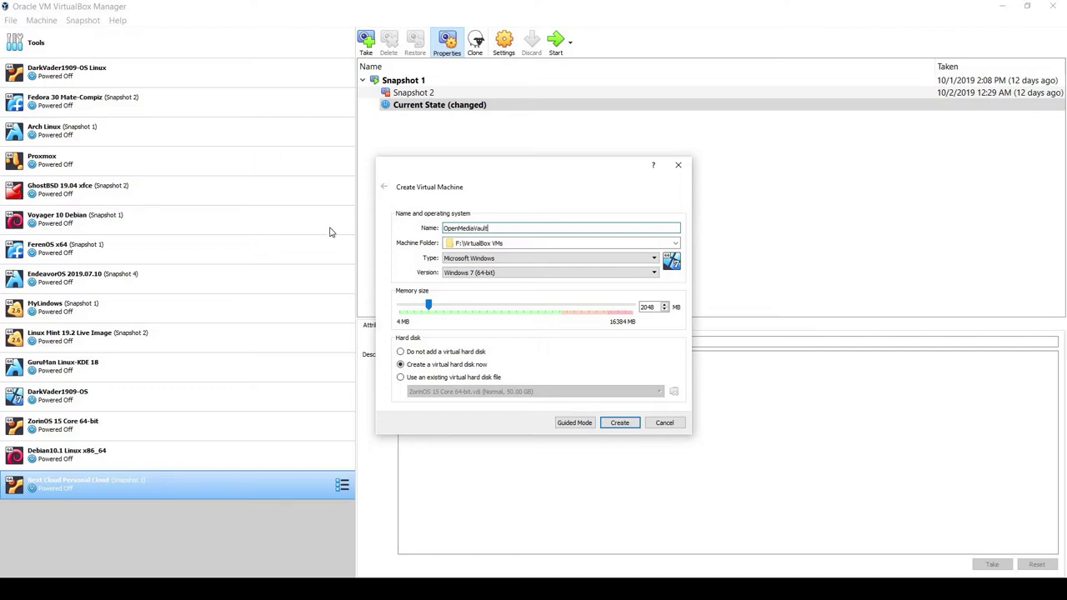
{"action": "left_click", "coordinate": [655, 263]}
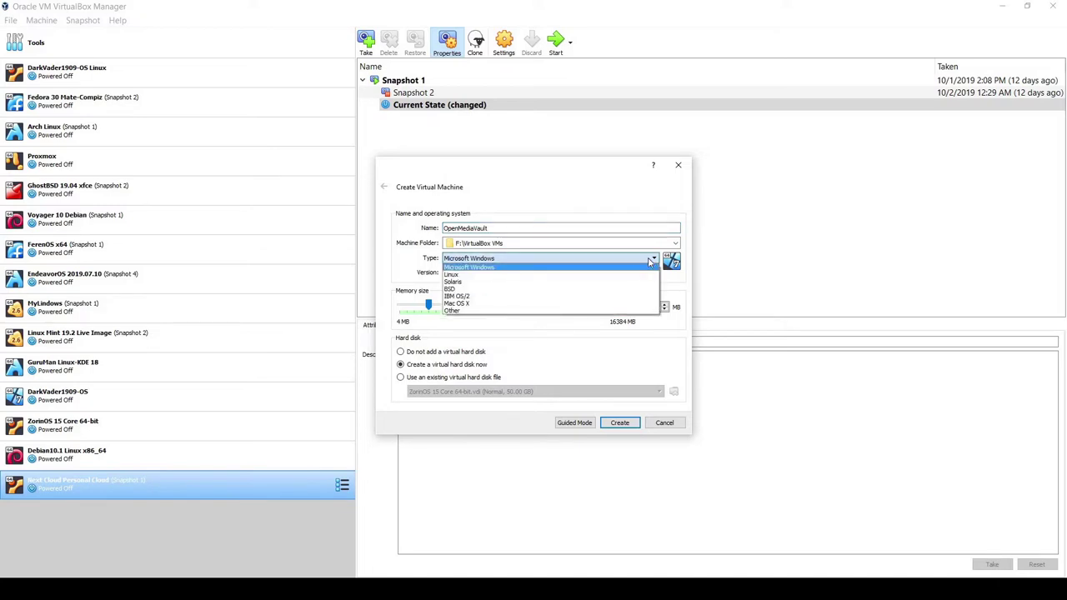
{"action": "left_click", "coordinate": [631, 276]}
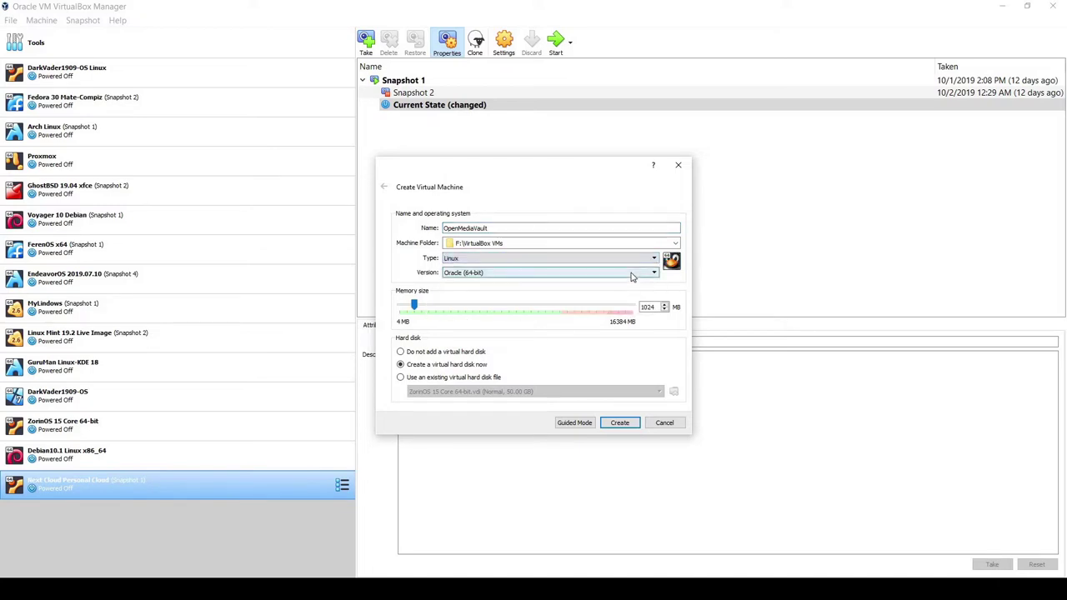
{"action": "left_click", "coordinate": [654, 278]}
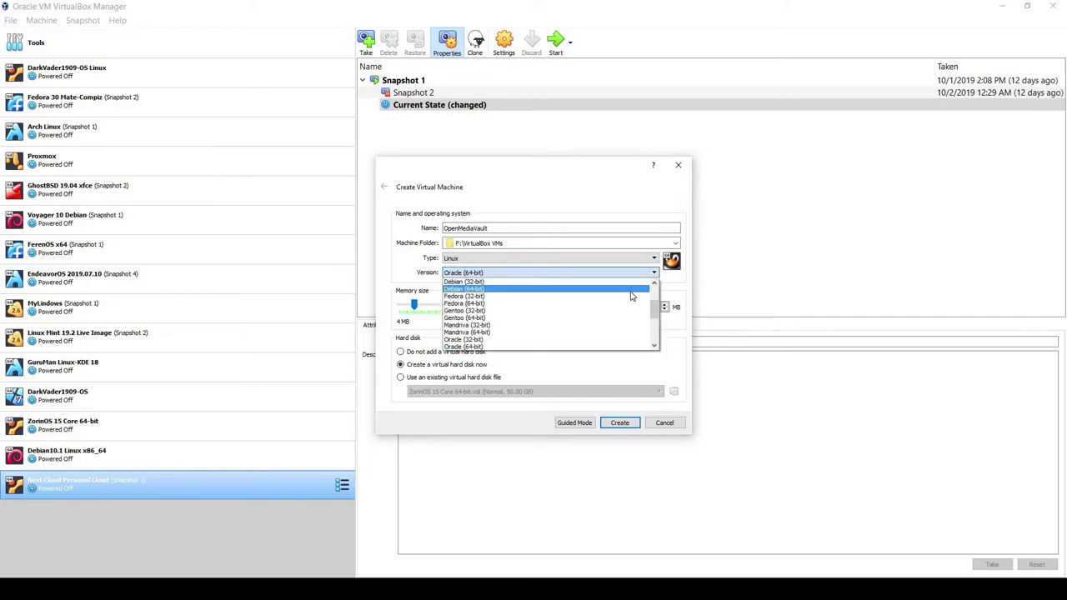
{"action": "left_click", "coordinate": [631, 296]}
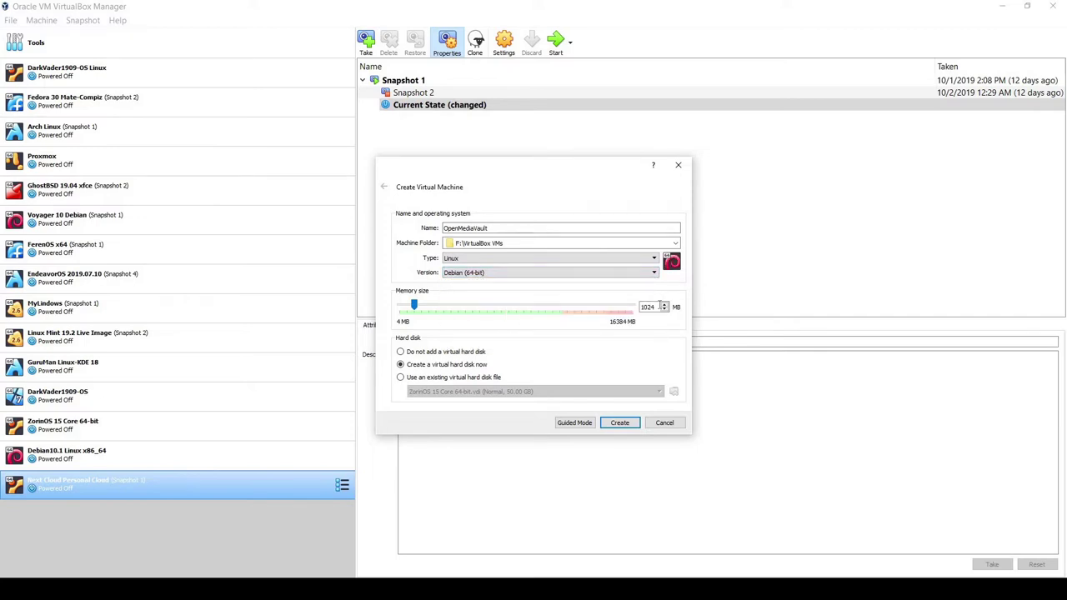
{"action": "key", "text": "BackSpace"}
{"action": "key", "text": "BackSpace"}
{"action": "key", "text": "BackSpace"}
{"action": "type", "text": "2048"}
{"action": "left_click", "coordinate": [618, 424]}
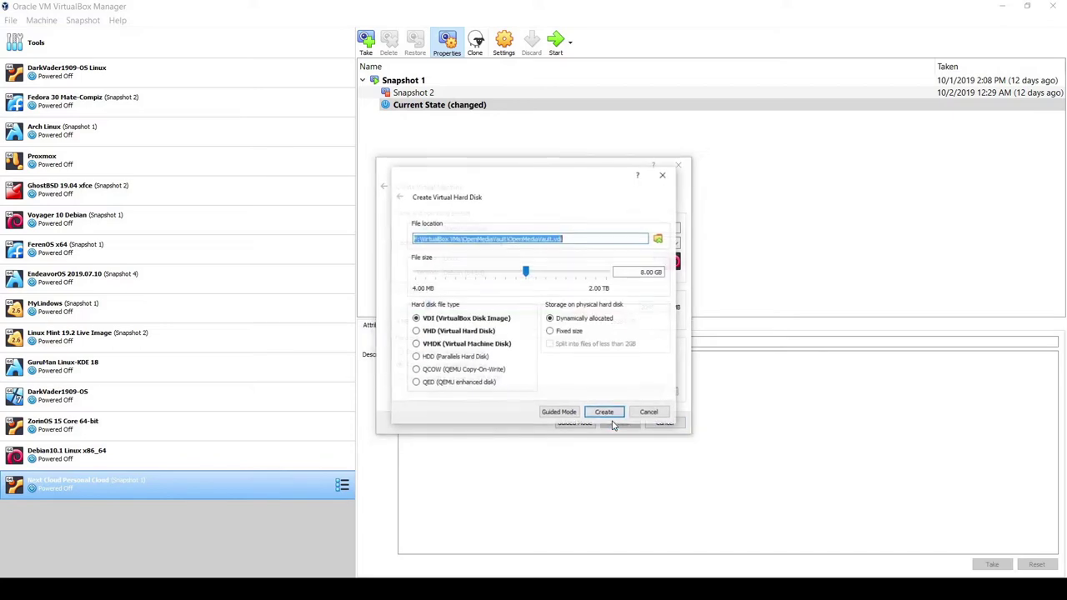
Step: Create the disk as a 20.00 GB dynamically allocated VDI file
{"action": "left_click", "coordinate": [644, 272]}
{"action": "key", "text": "ctrl+a"}
{"action": "type", "text": "100"}
{"action": "type", "text": "20"}
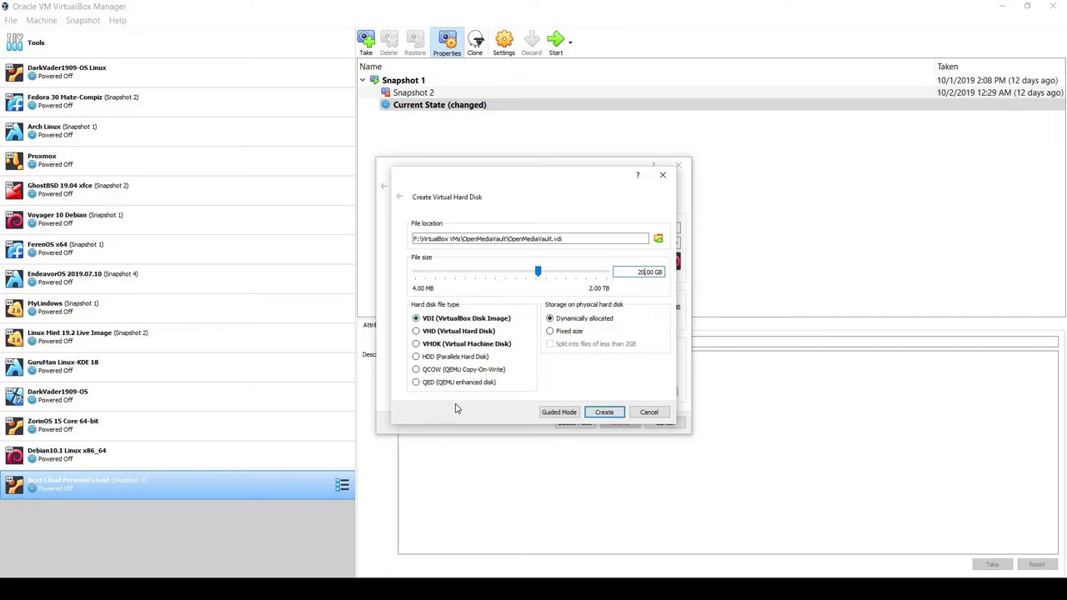
{"action": "left_click", "coordinate": [602, 412]}
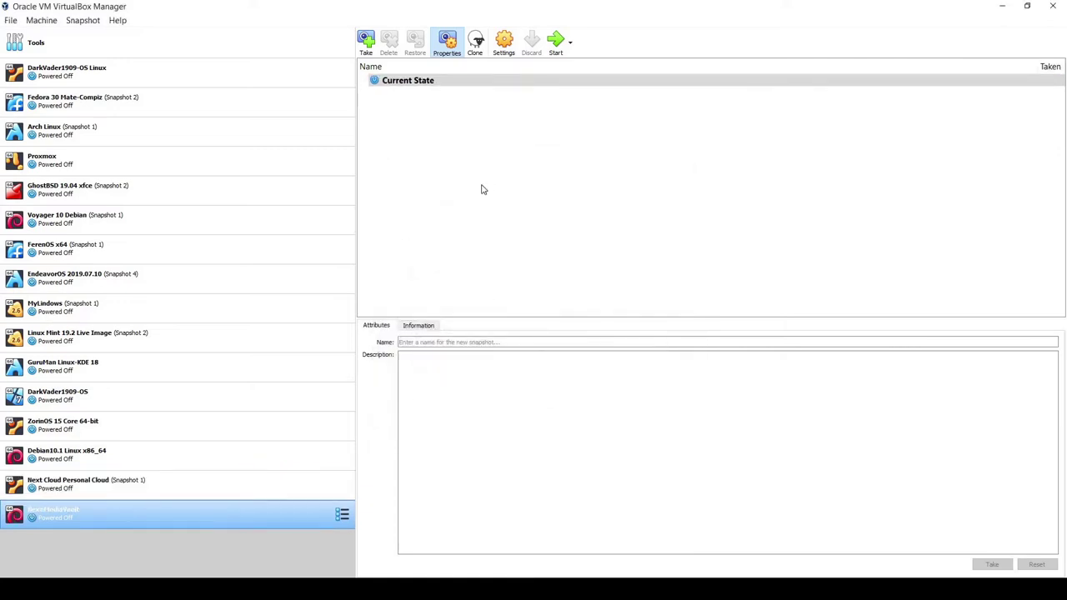
Step: In the System settings, drop Floppy from the boot order and put Hard Disk above Optical
{"action": "left_click", "coordinate": [505, 42]}
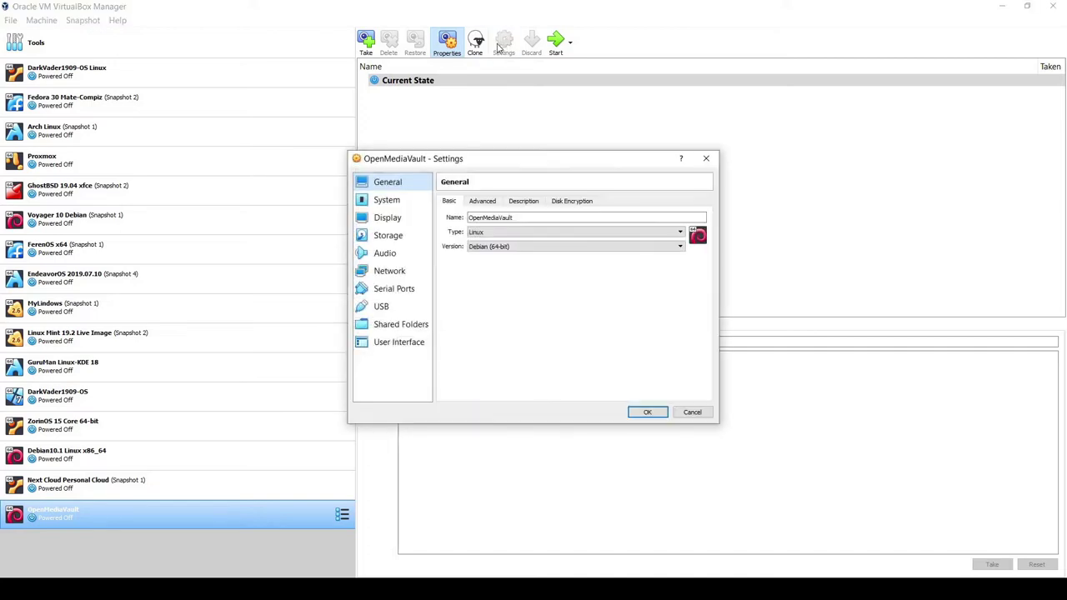
{"action": "left_click", "coordinate": [381, 201]}
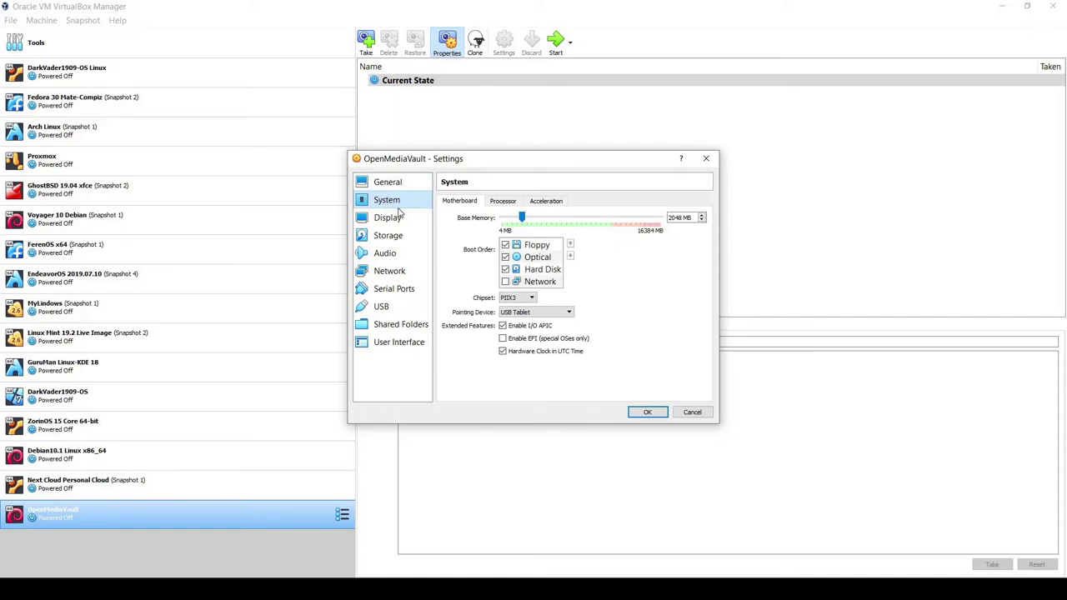
{"action": "left_click", "coordinate": [504, 245]}
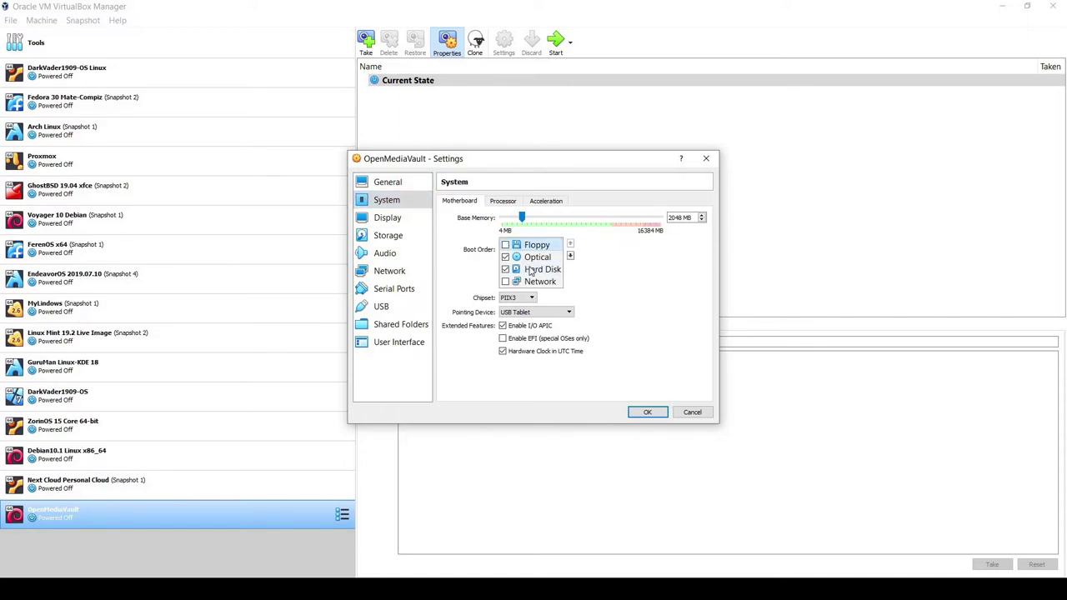
{"action": "left_click", "coordinate": [542, 269]}
{"action": "left_click", "coordinate": [571, 243]}
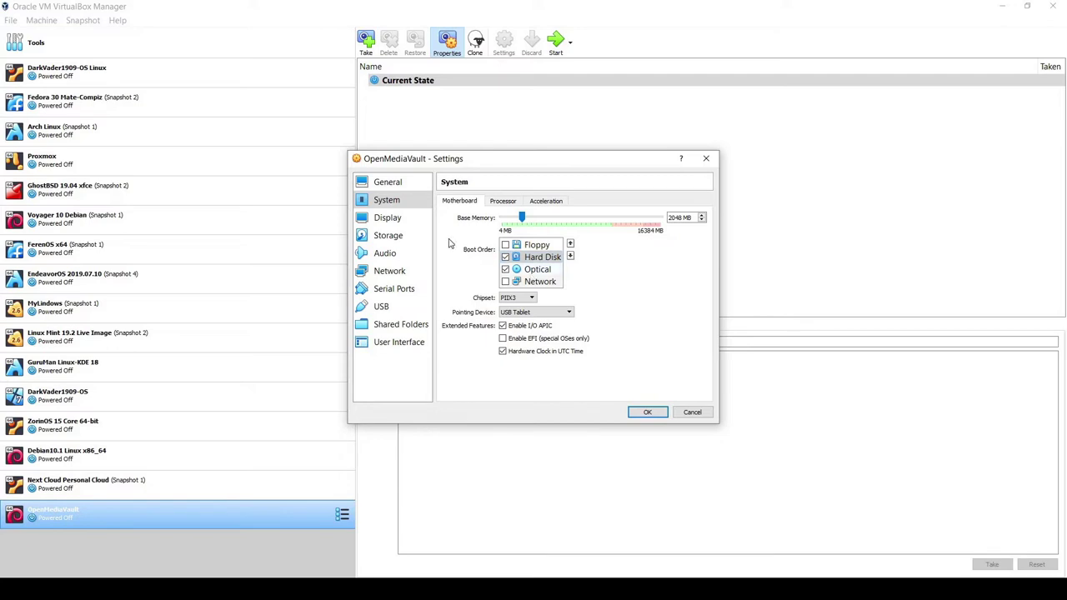
{"action": "left_click", "coordinate": [383, 220]}
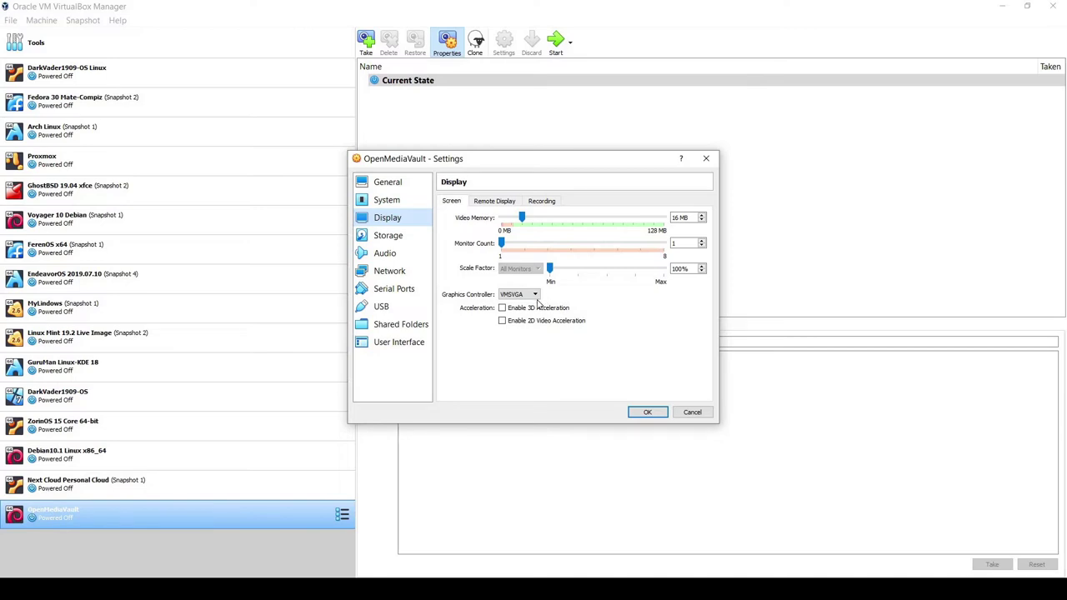
Step: Set the graphics controller to VBoxVGA and load openmediavault_4.1.22-amd64.iso into the empty optical drive
{"action": "left_click", "coordinate": [536, 296]}
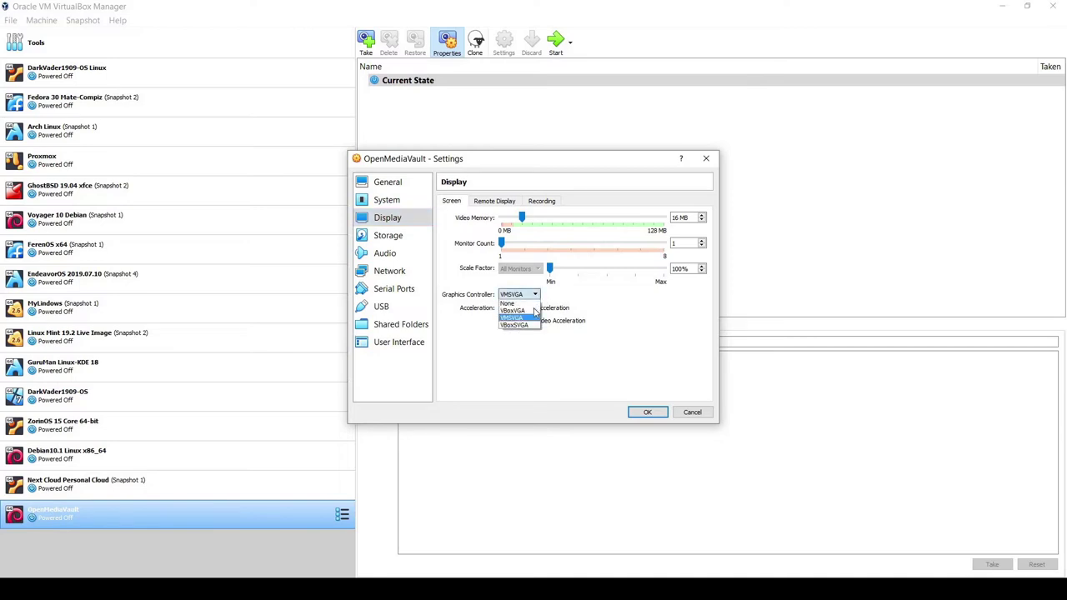
{"action": "left_click", "coordinate": [536, 311]}
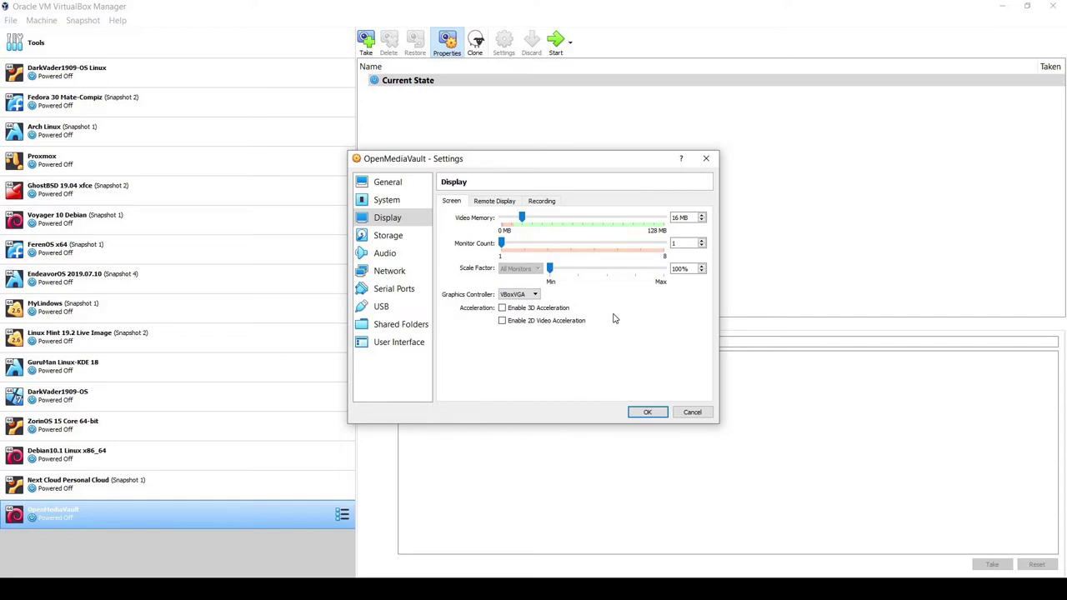
{"action": "left_click", "coordinate": [405, 239]}
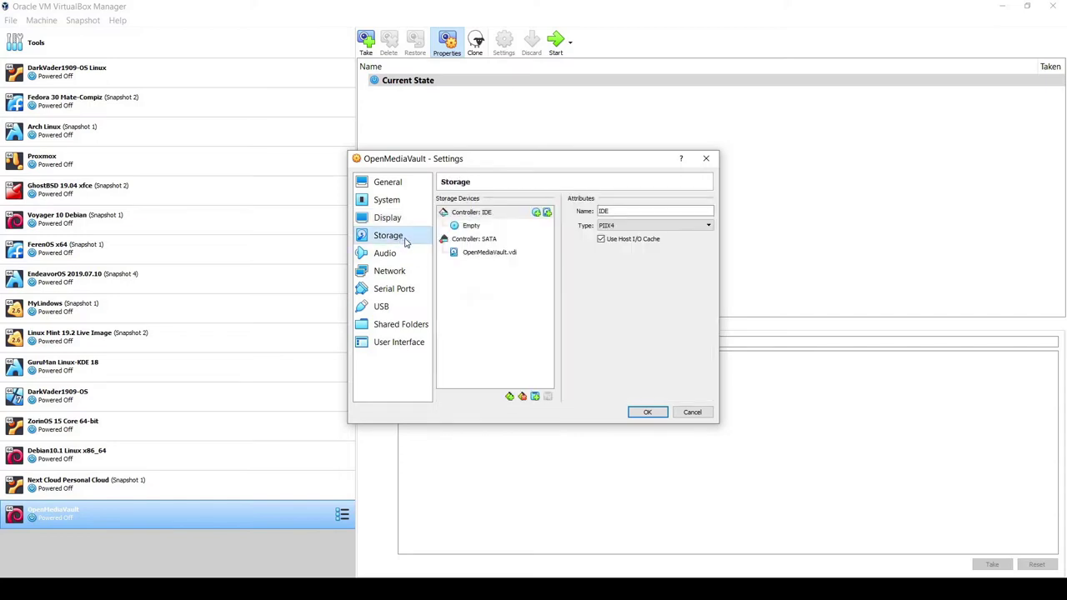
{"action": "left_click", "coordinate": [469, 226]}
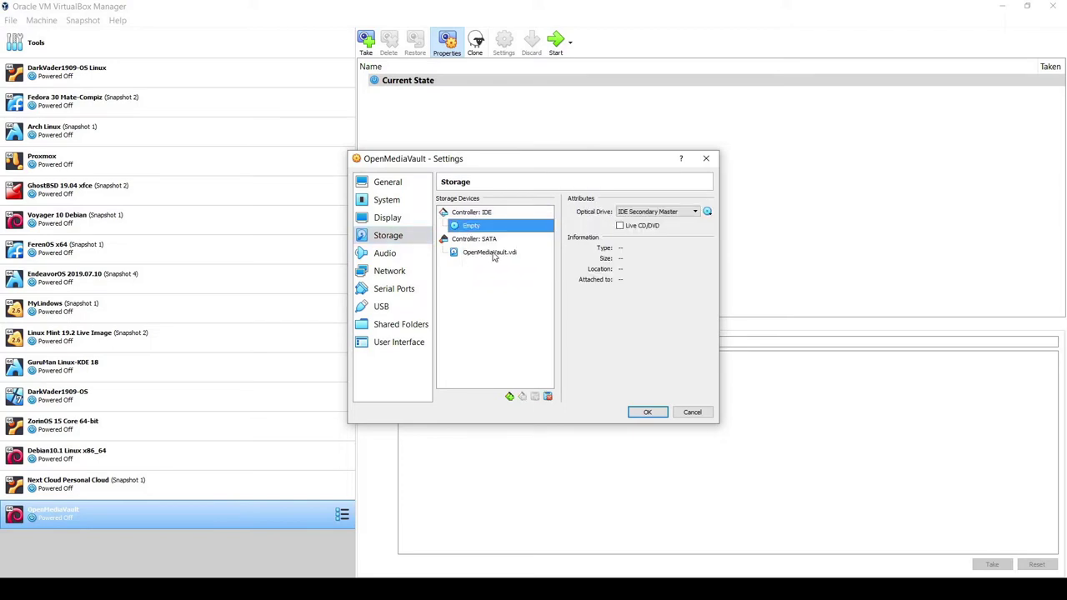
{"action": "left_click", "coordinate": [708, 213]}
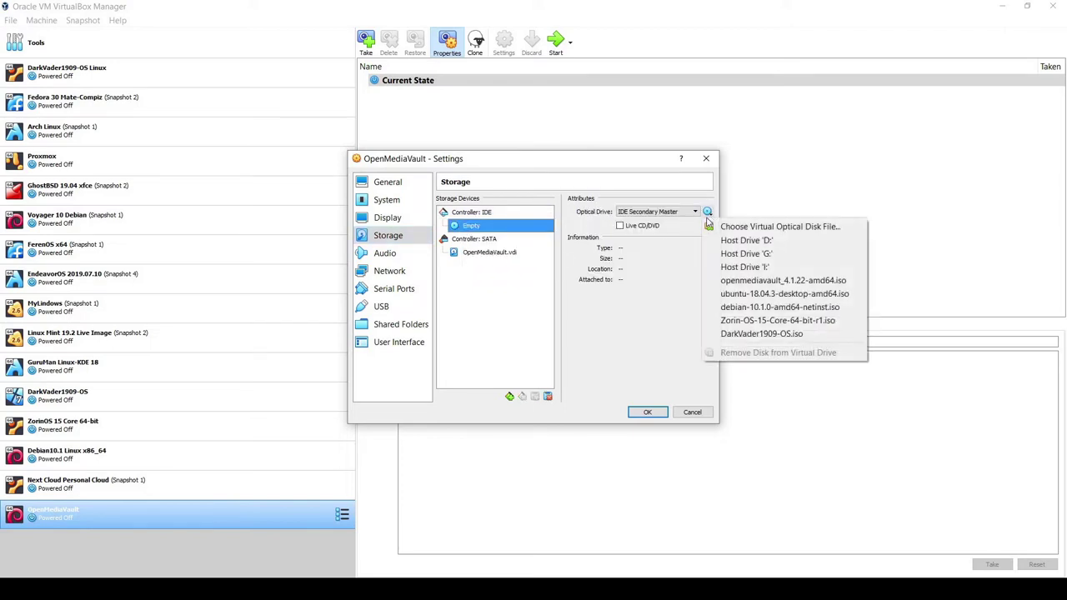
{"action": "left_click", "coordinate": [752, 234]}
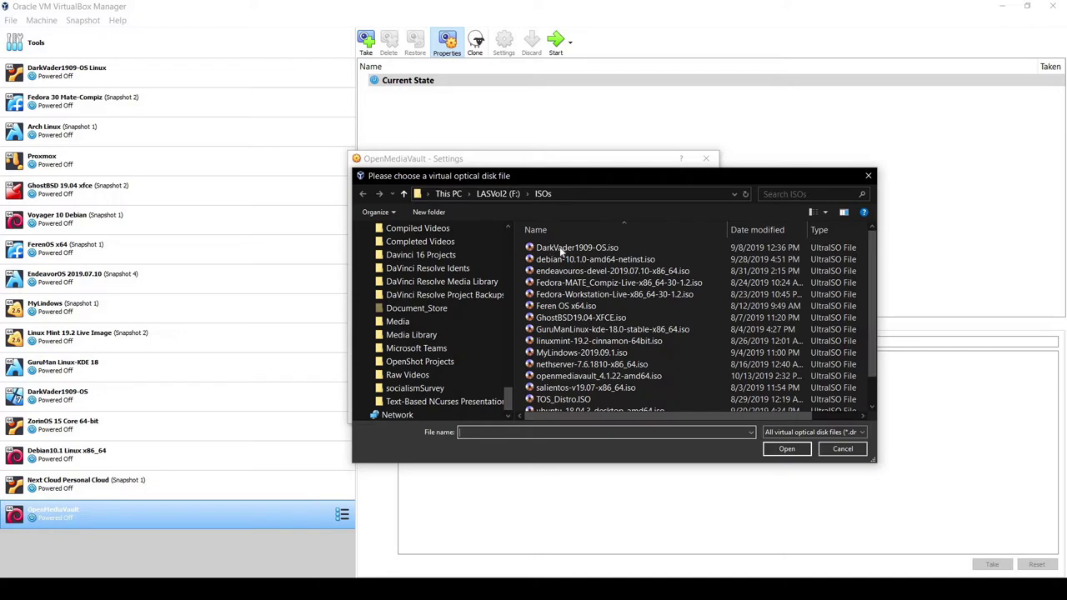
{"action": "left_click", "coordinate": [564, 380]}
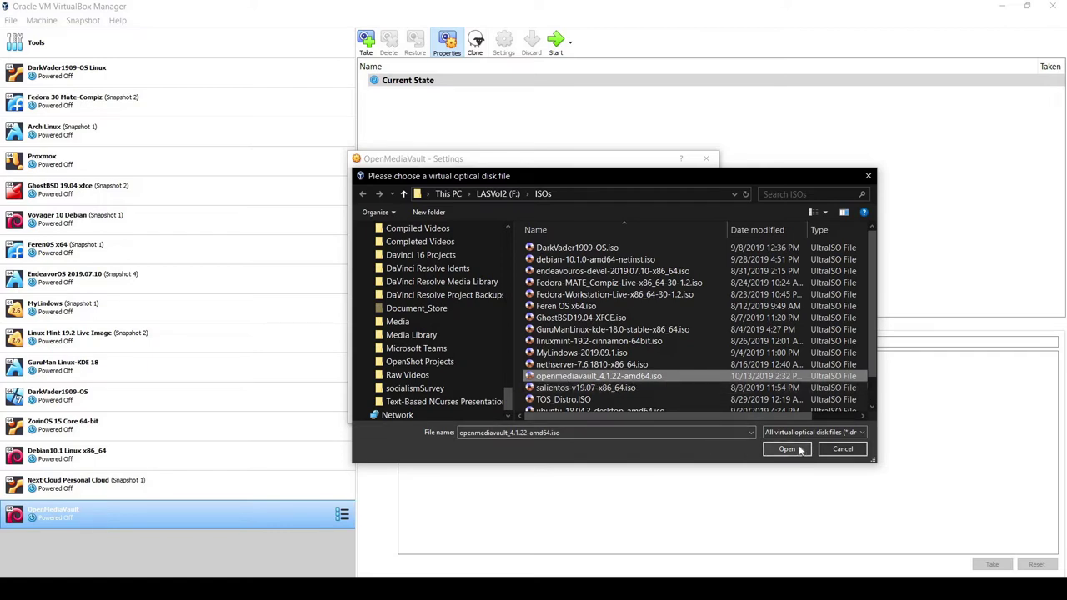
{"action": "left_click", "coordinate": [787, 449]}
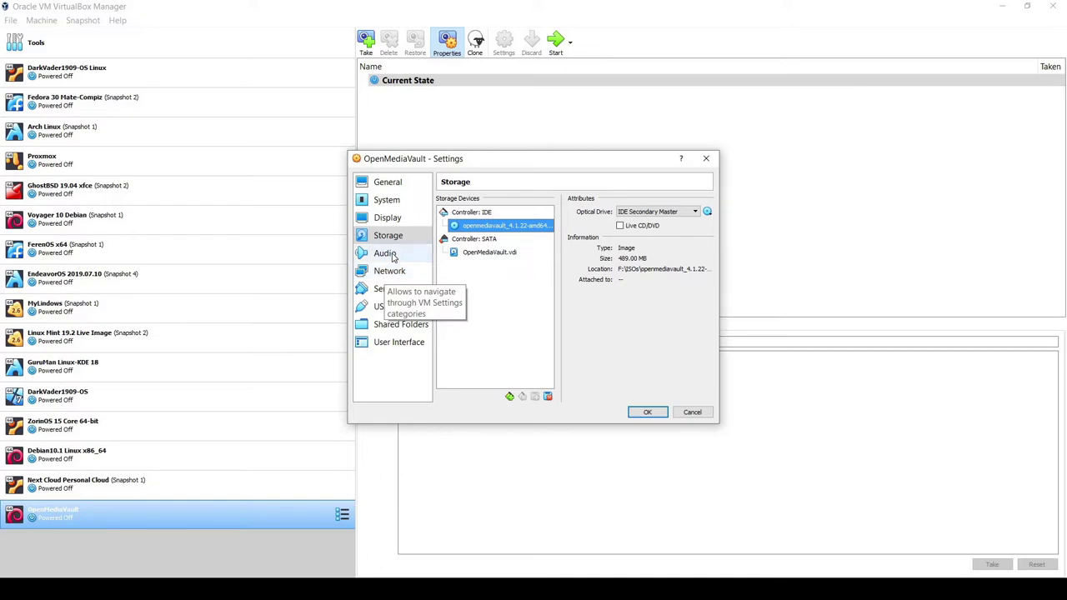
Step: Attach the VM's network adapter as a Bridged Adapter
{"action": "left_click", "coordinate": [395, 258]}
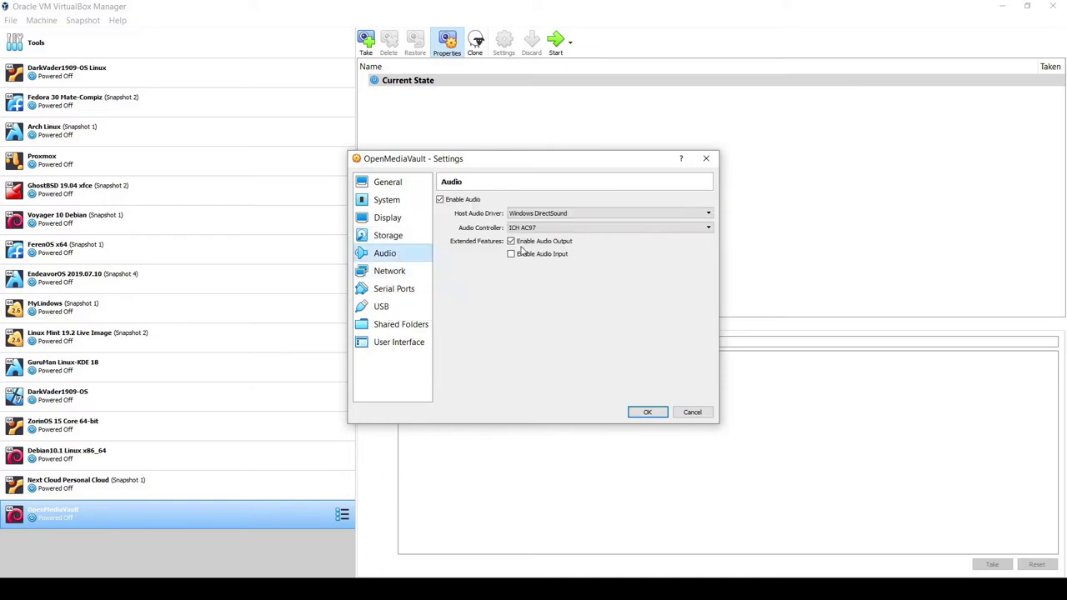
{"action": "left_click", "coordinate": [396, 277]}
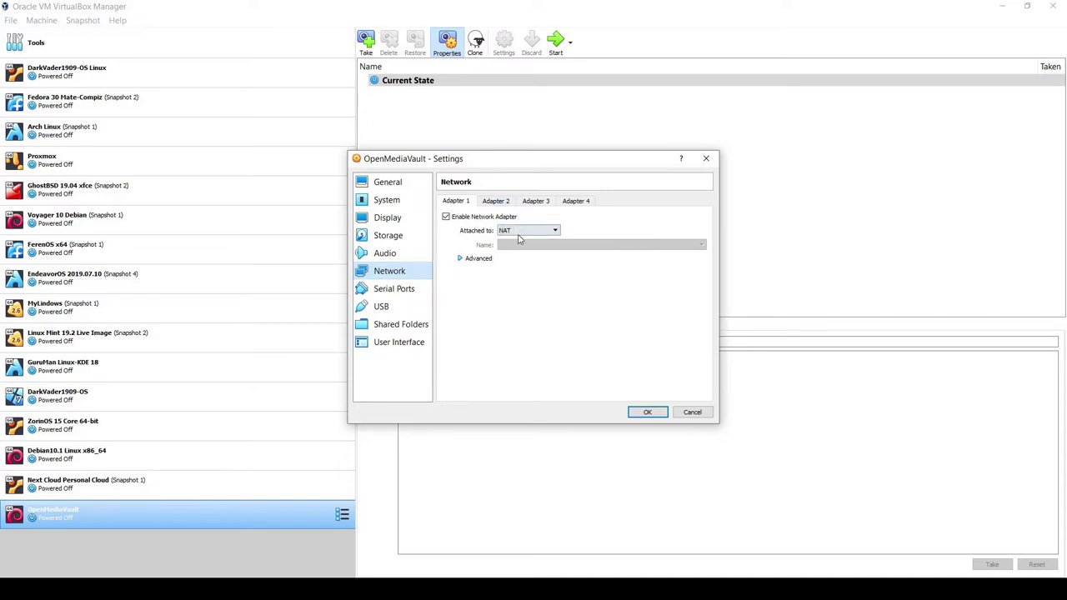
{"action": "left_click", "coordinate": [556, 232]}
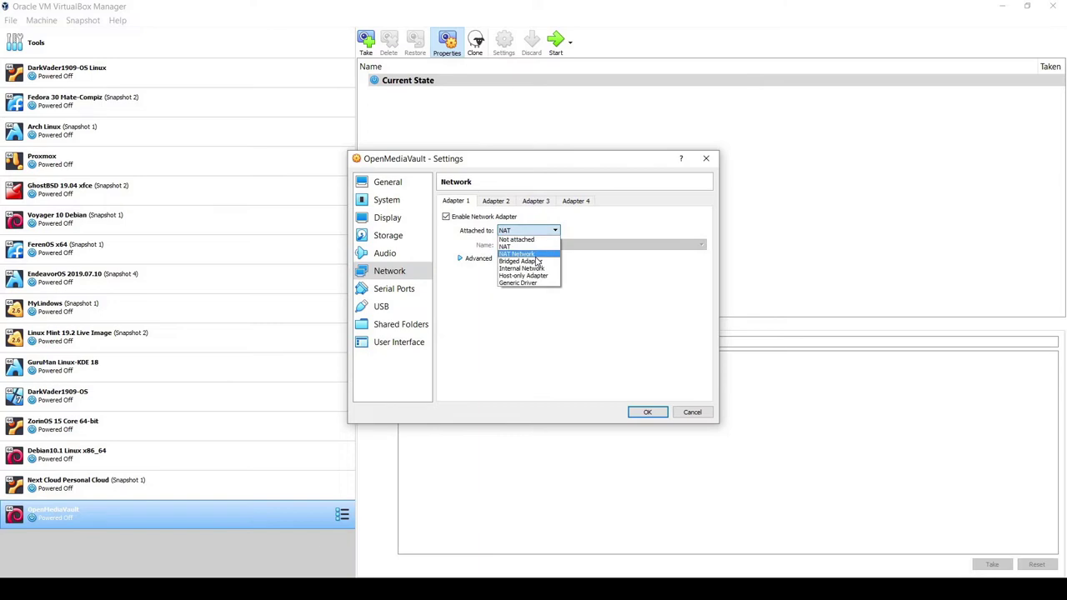
{"action": "left_click", "coordinate": [534, 258]}
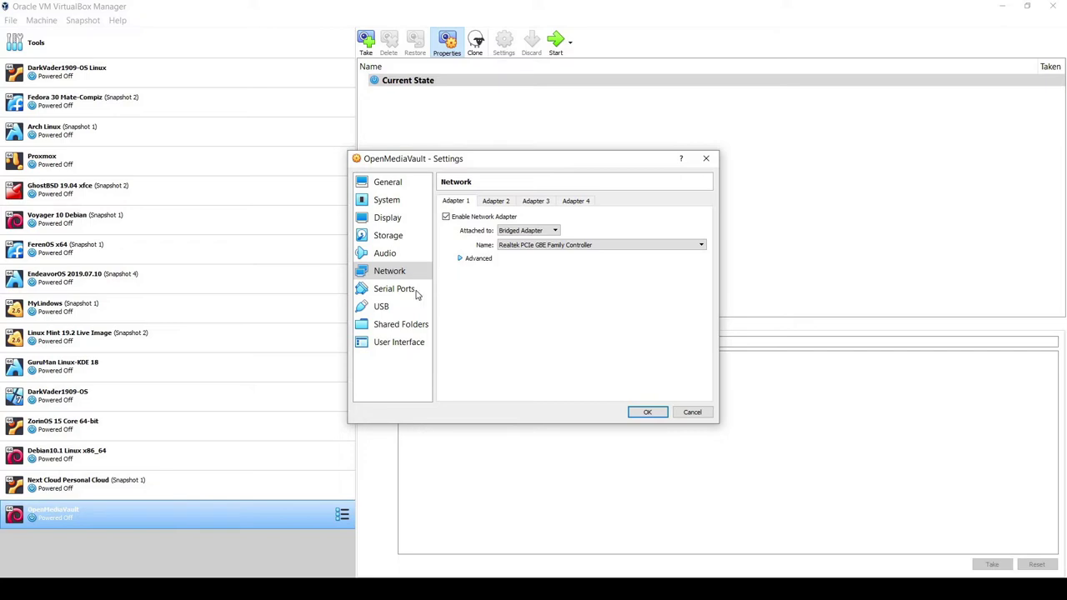
Step: Switch the USB controller to USB 3.0 (xHCI) and save the settings
{"action": "left_click", "coordinate": [383, 307]}
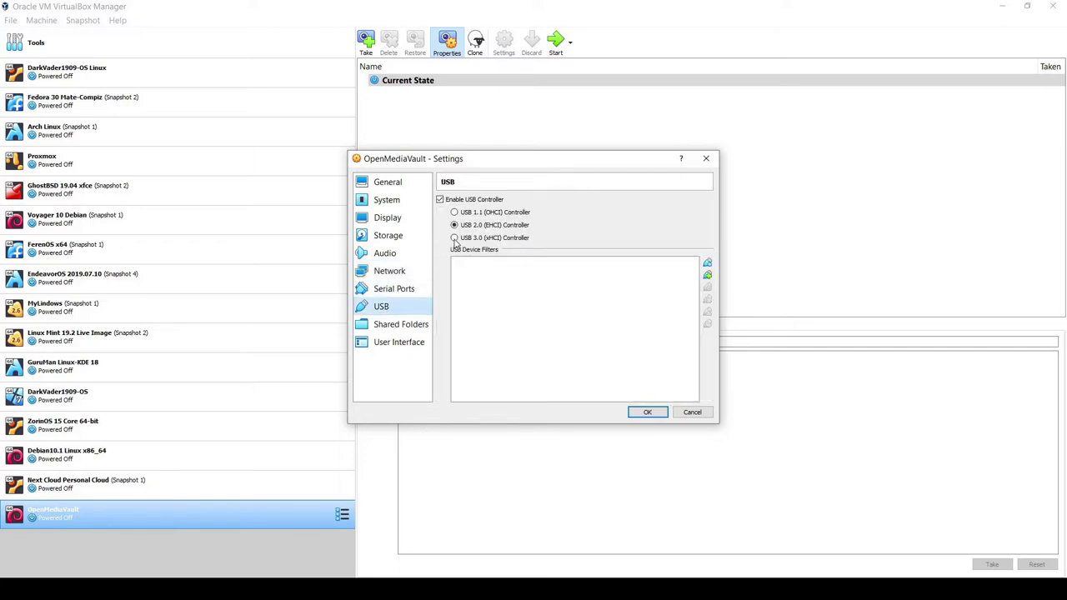
{"action": "left_click", "coordinate": [454, 238]}
{"action": "mouse_move", "coordinate": [496, 294]}
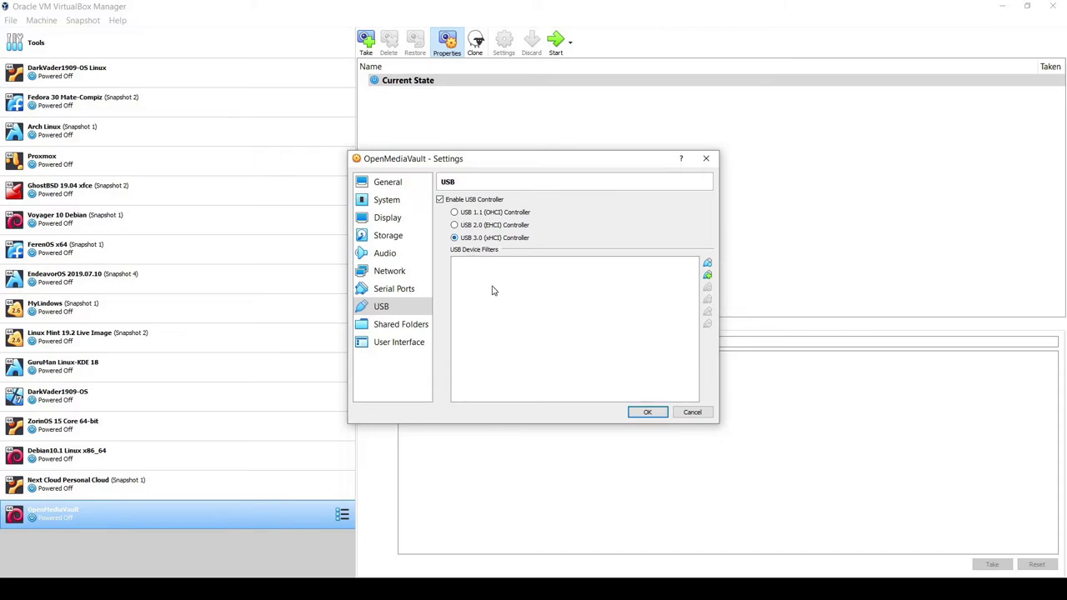
{"action": "left_click", "coordinate": [649, 413]}
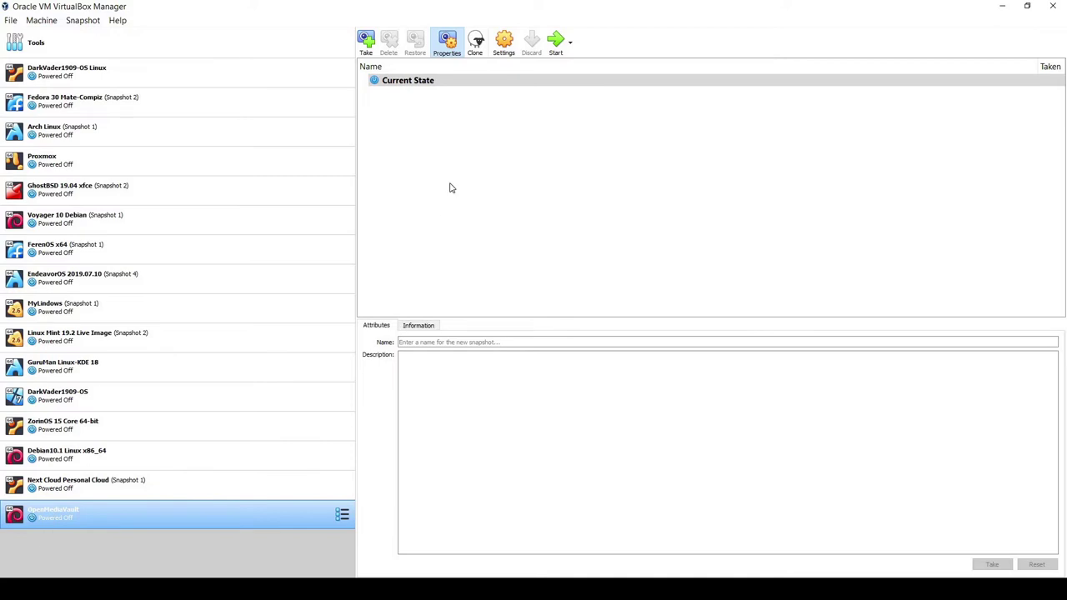
Step: Start the OpenMediaVault VM and switch its window to full-screen mode
{"action": "left_click", "coordinate": [556, 42]}
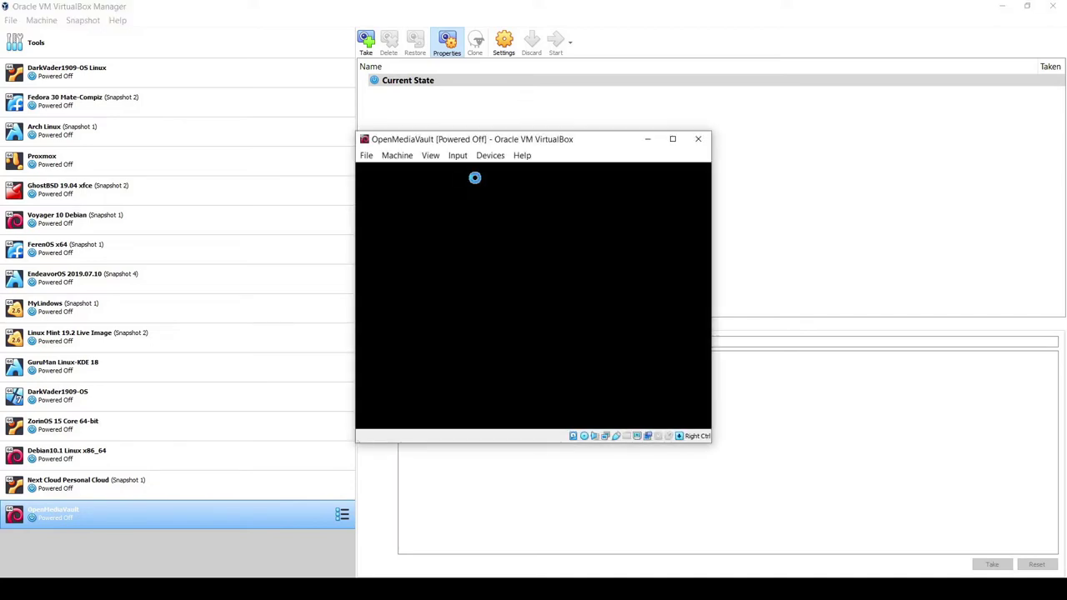
{"action": "left_click", "coordinate": [429, 156]}
{"action": "key", "text": "Return"}
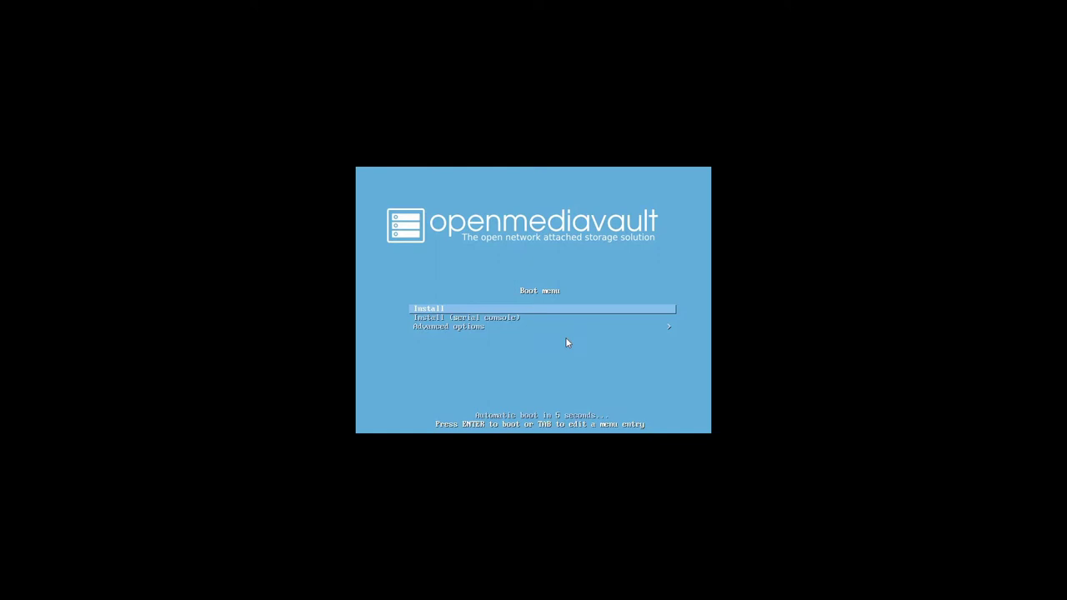
Step: Choose Install, then accept English, United States and the American English keyboard layout
{"action": "key", "text": "Return"}
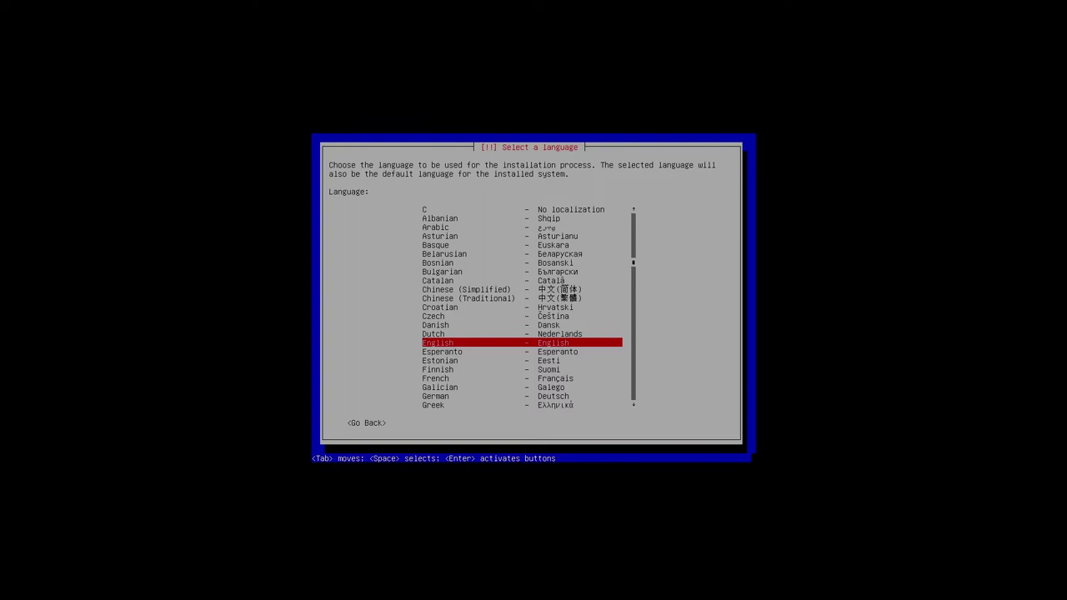
{"action": "key", "text": "Return"}
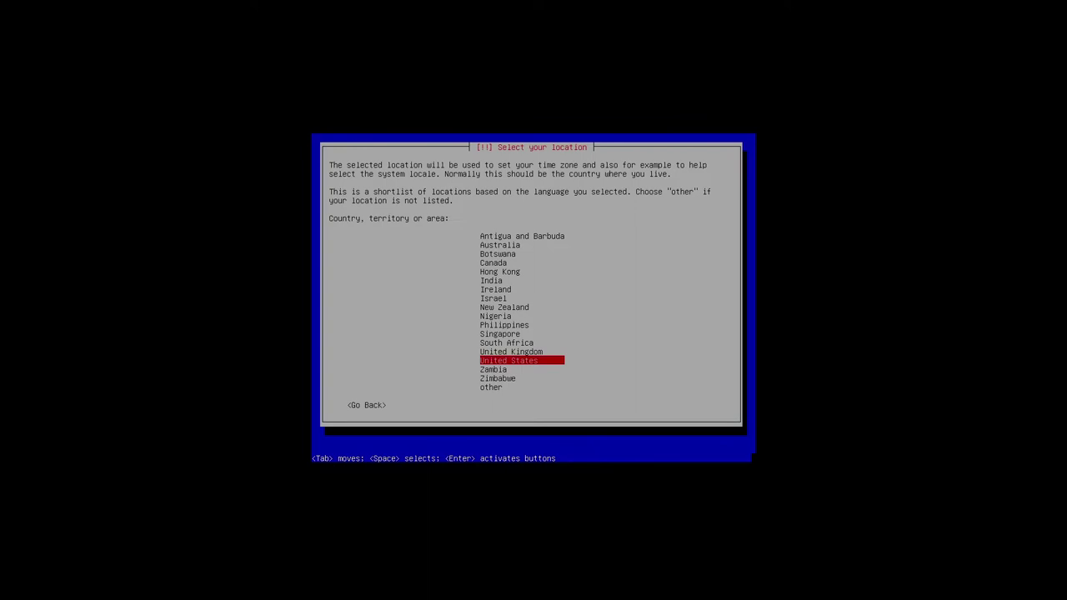
{"action": "key", "text": "Return"}
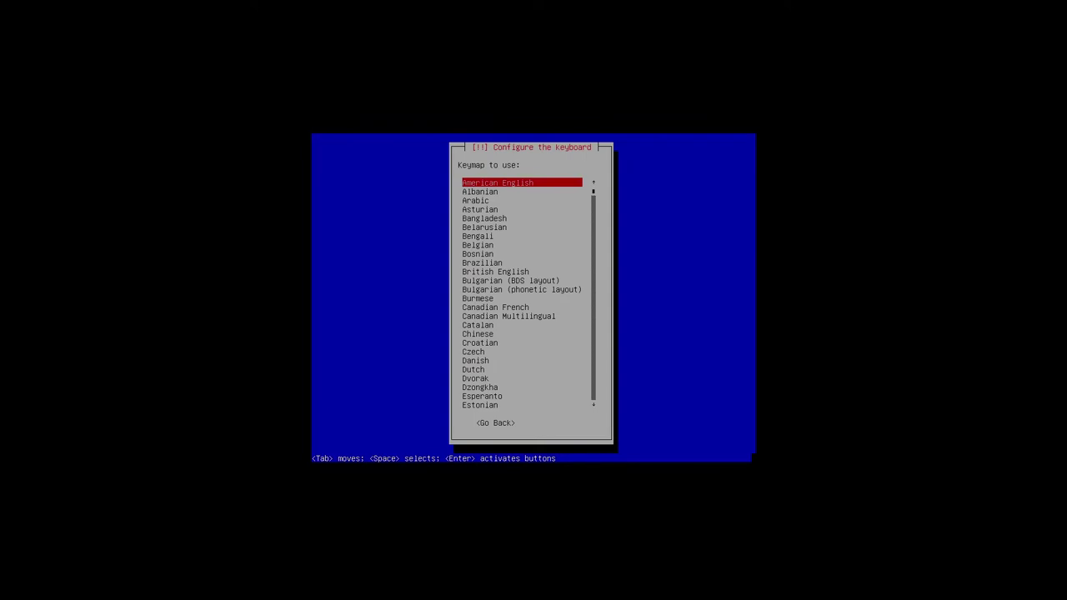
{"action": "key", "text": "Return"}
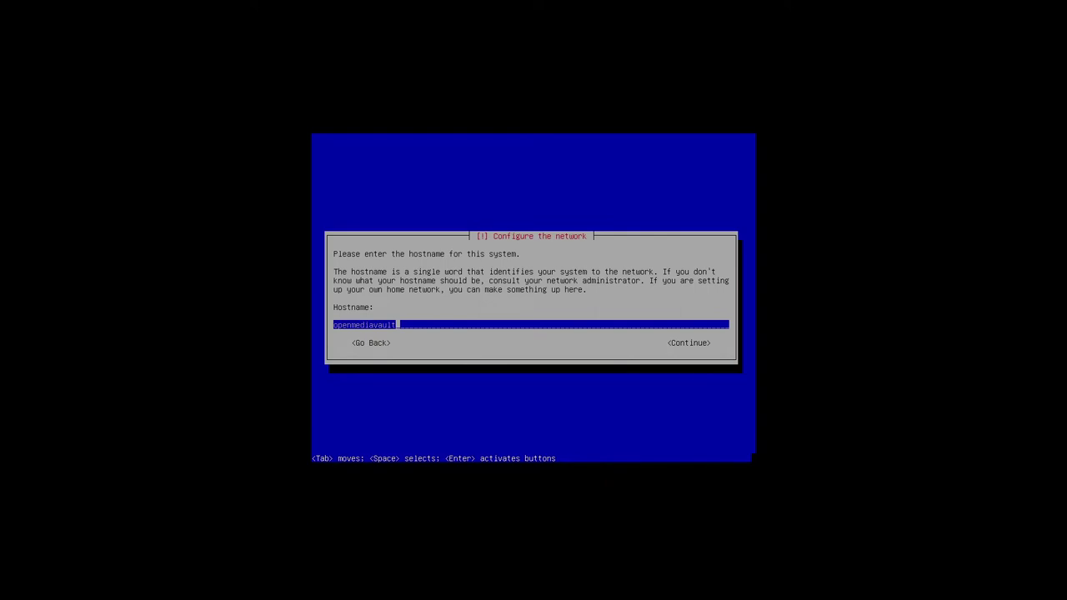
Step: Keep openmediavault as hostname and replace the default domain with a custom asuscomm.com domain name
{"action": "key", "text": "Tab"}
{"action": "key", "text": "Return"}
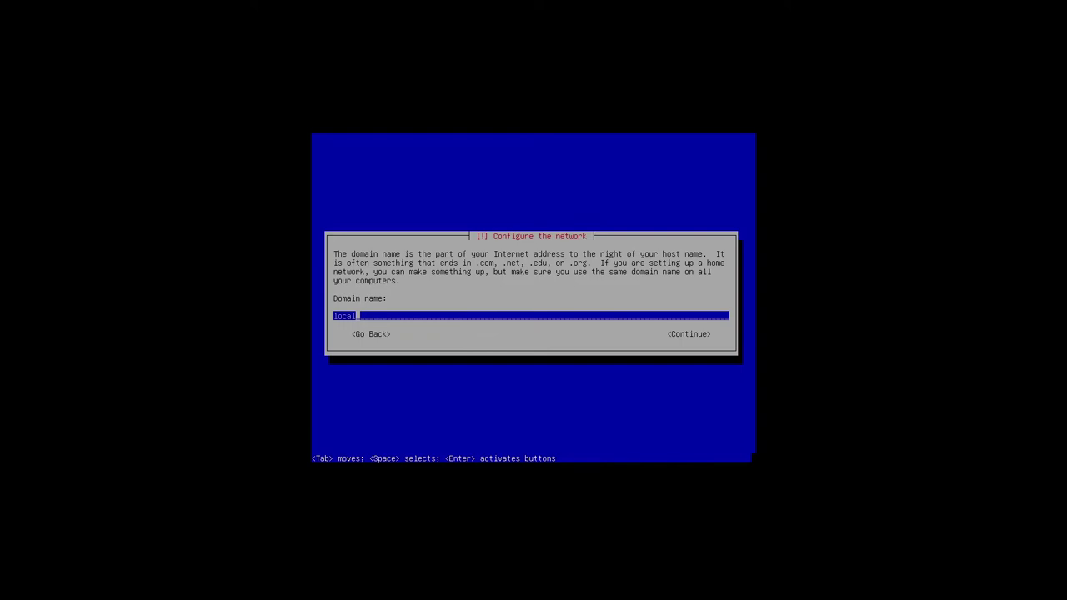
{"action": "key", "text": "BackSpace"}
{"action": "key", "text": "BackSpace"}
{"action": "key", "text": "BackSpace"}
{"action": "key", "text": "BackSpace"}
{"action": "key", "text": "BackSpace"}
{"action": "type", "text": "ianlocal.asuscomm.com"}
{"action": "key", "text": "Tab"}
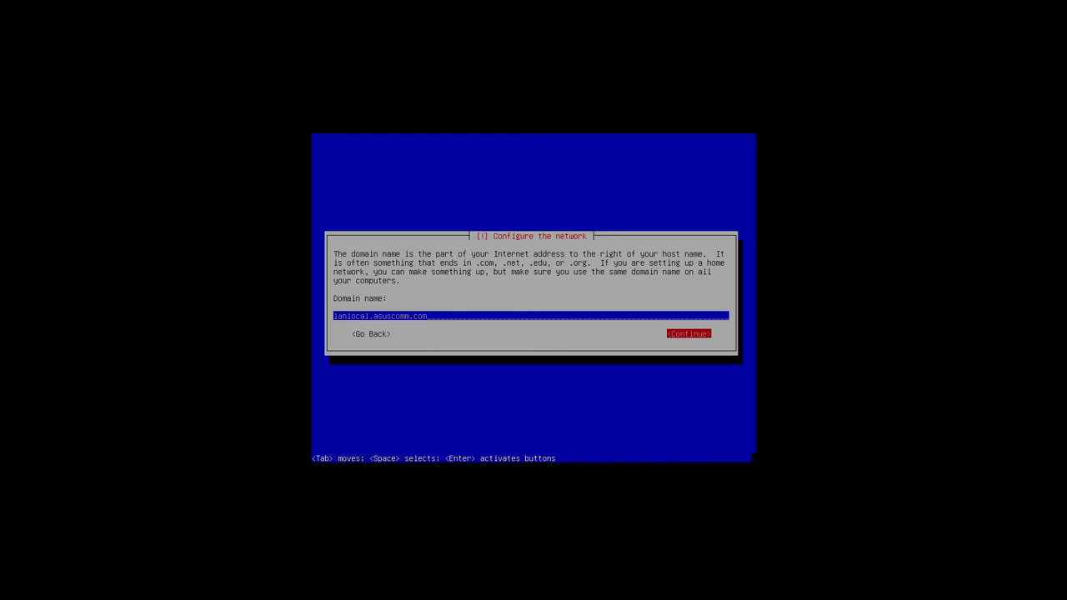
{"action": "key", "text": "Return"}
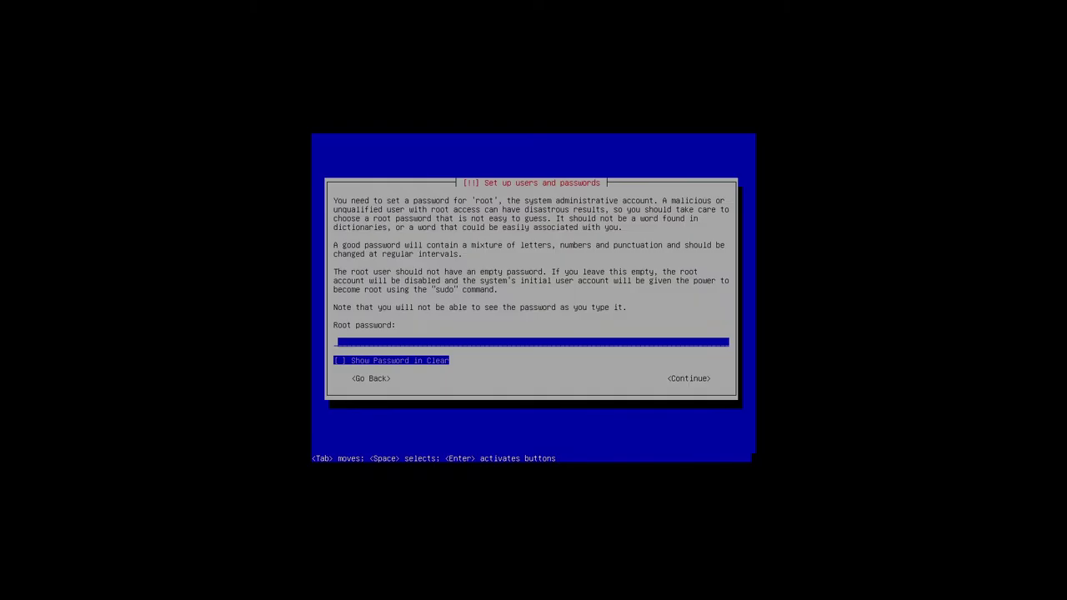
Step: Enter the root password twice to confirm it, then accept the Eastern time zone
{"action": "type", "text": "********"}
{"action": "key", "text": "Tab"}
{"action": "key", "text": "Tab"}
{"action": "key", "text": "Return"}
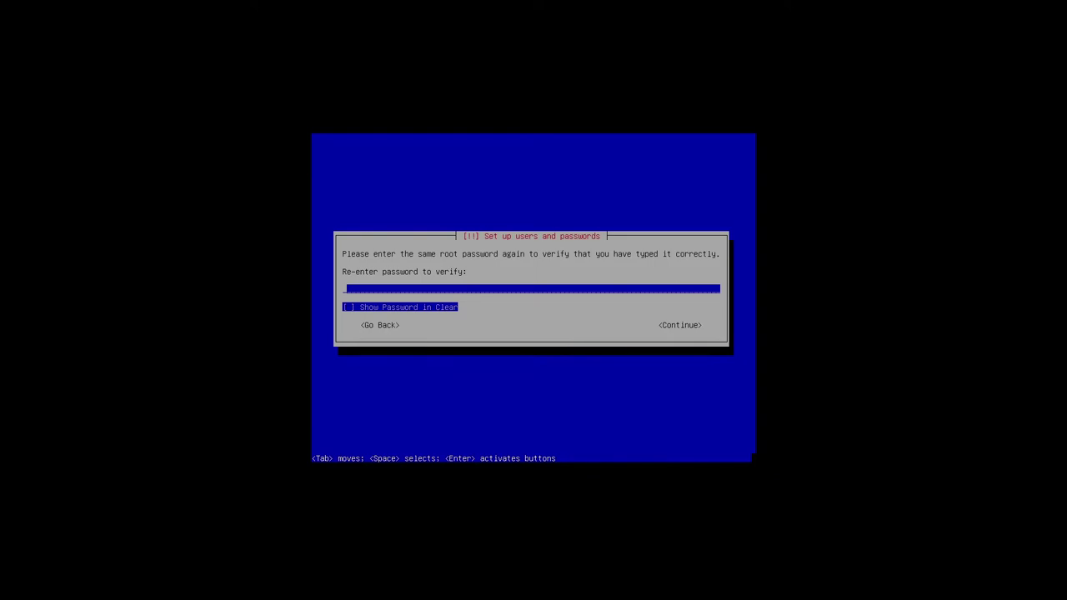
{"action": "type", "text": "********"}
{"action": "key", "text": "Tab"}
{"action": "key", "text": "Tab"}
{"action": "key", "text": "Return"}
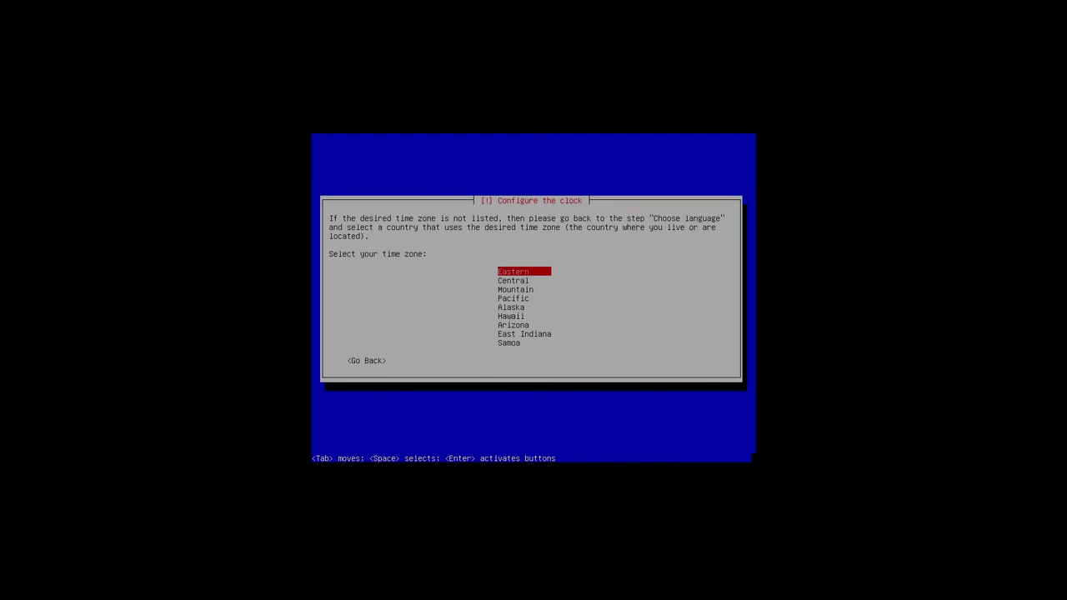
{"action": "key", "text": "Return"}
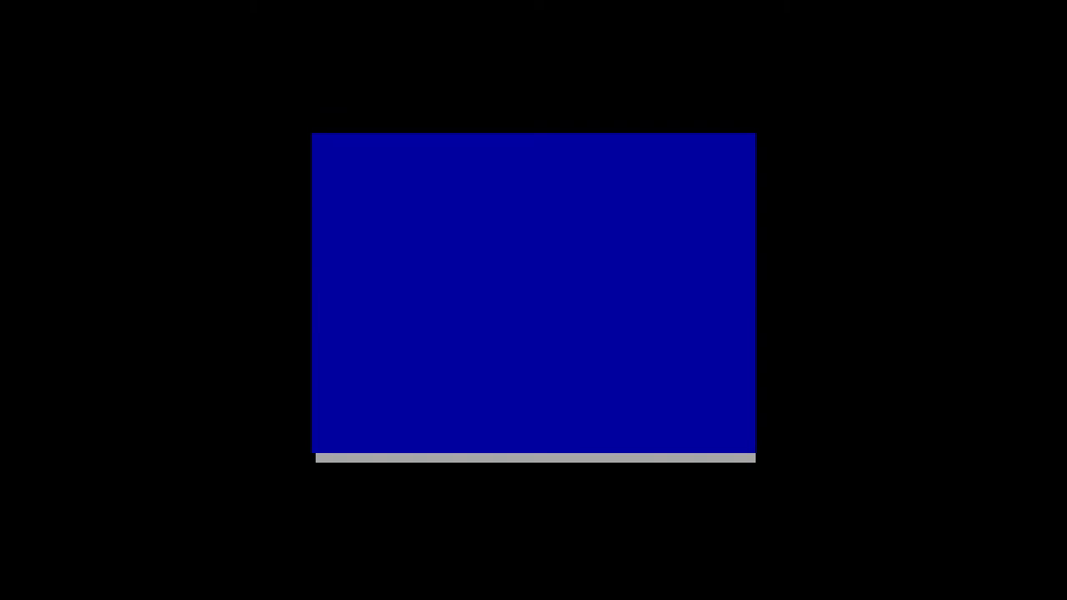
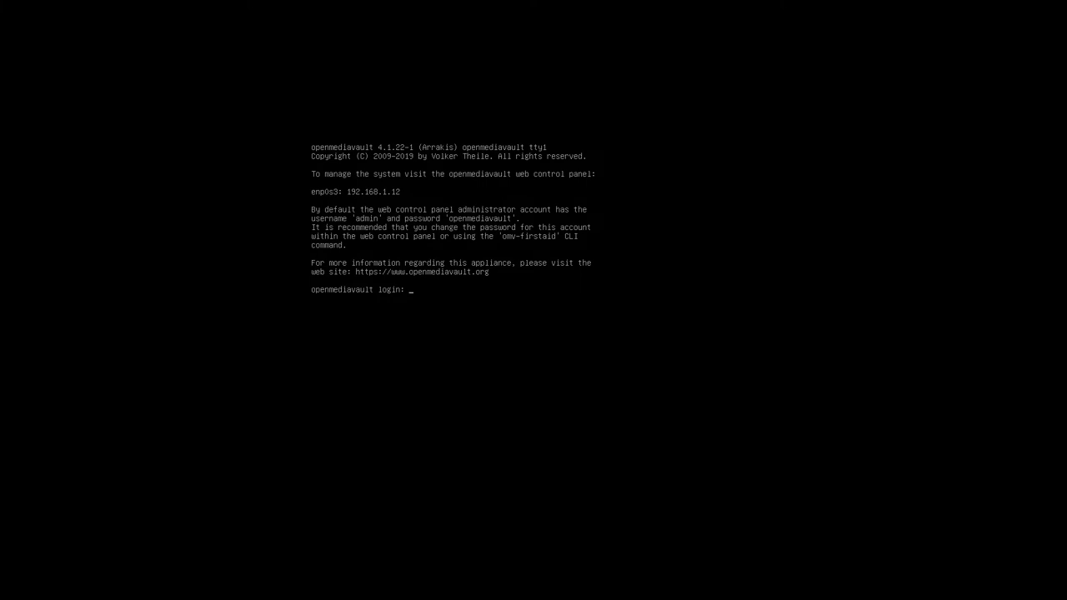
Step: Log in to the console as root and run ls -l in the home directory
{"action": "type", "text": "oot"}
{"action": "key", "text": "Return"}
{"action": "key", "text": "Return"}
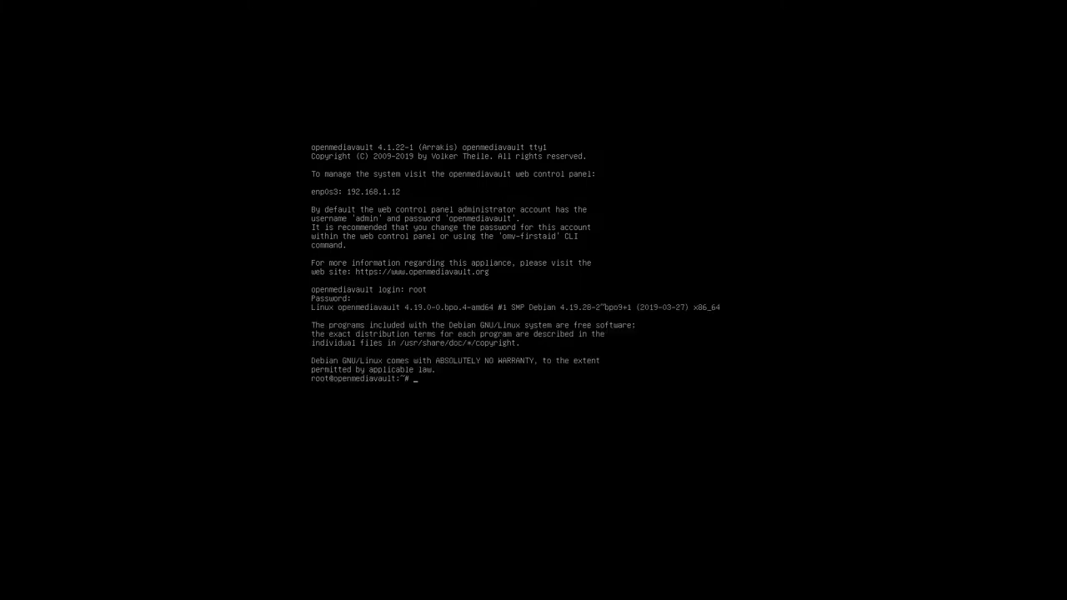
{"action": "type", "text": "ls -l"}
{"action": "key", "text": "Return"}
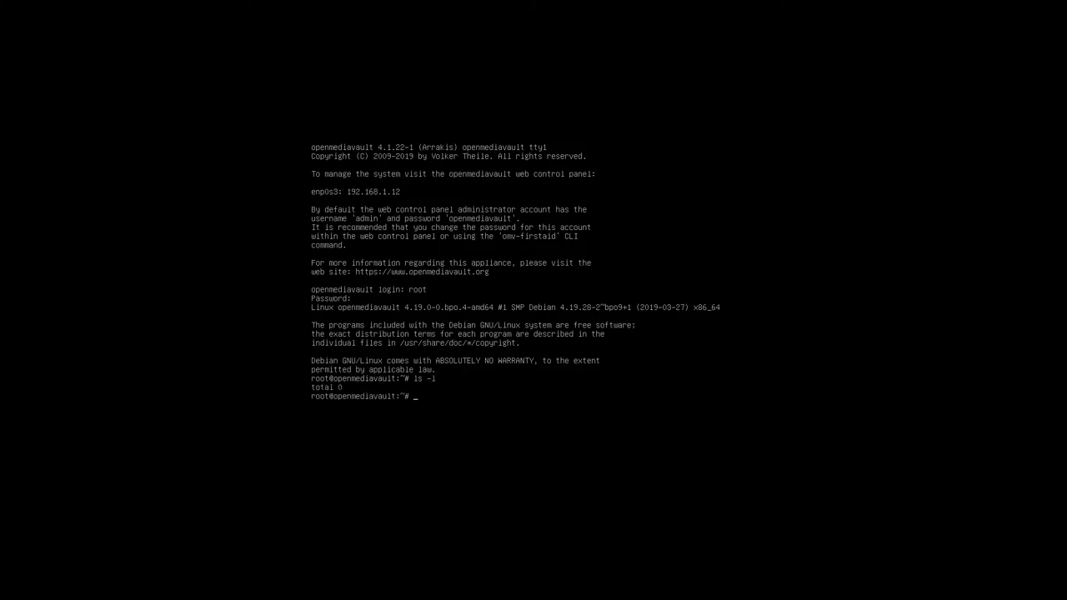
{"action": "type", "text": "pwd"}
{"action": "key", "text": "Return"}
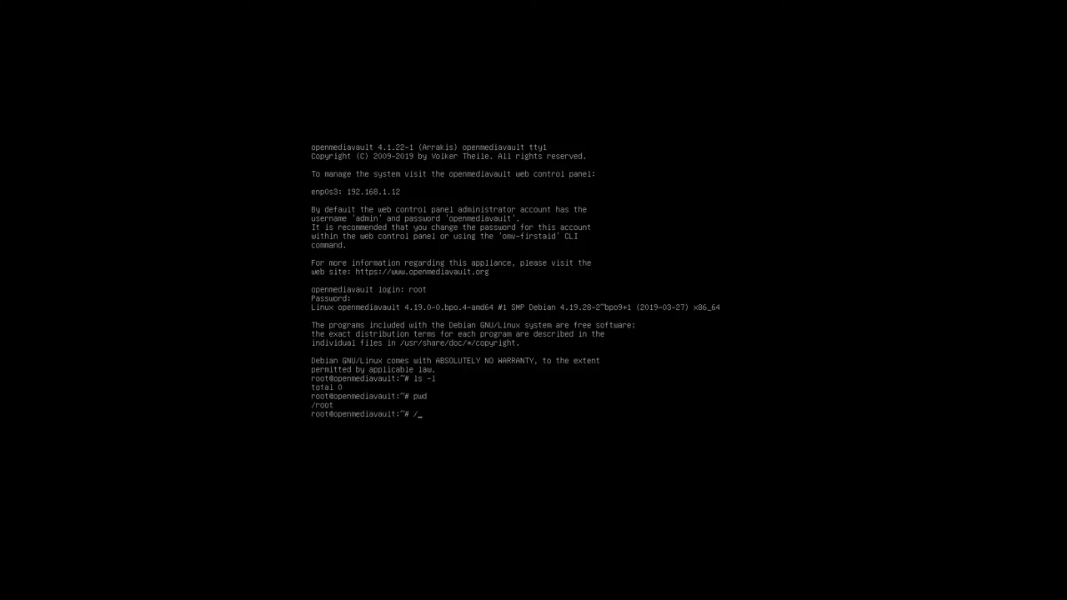
Step: Change to the filesystem root with cd / and list its contents with ls -l
{"action": "type", "text": "/"}
{"action": "key", "text": "Return"}
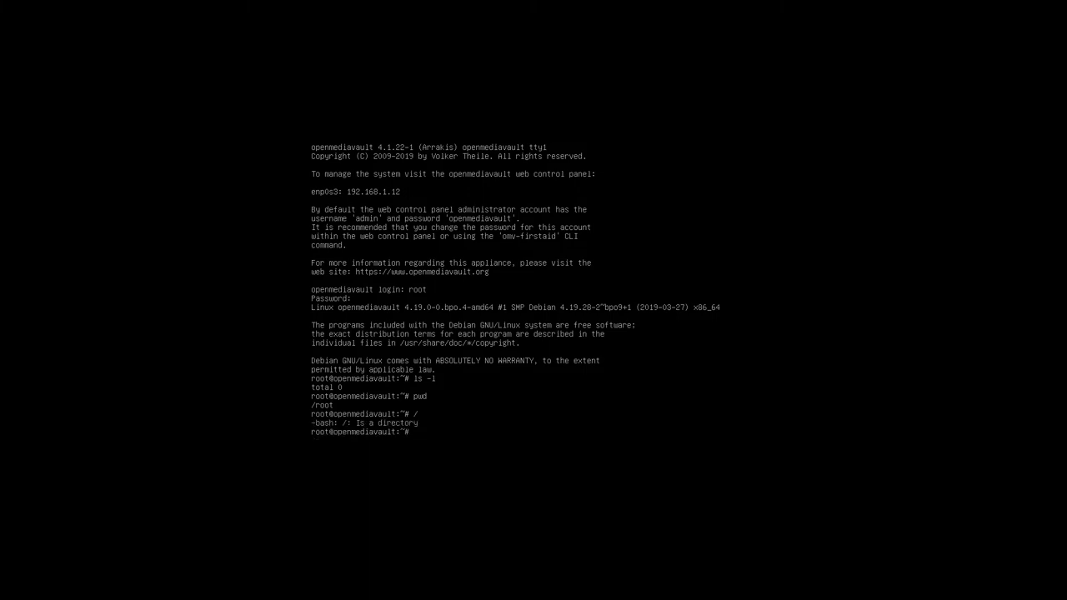
{"action": "type", "text": "cd /"}
{"action": "key", "text": "Return"}
{"action": "type", "text": "ls -l"}
{"action": "key", "text": "Return"}
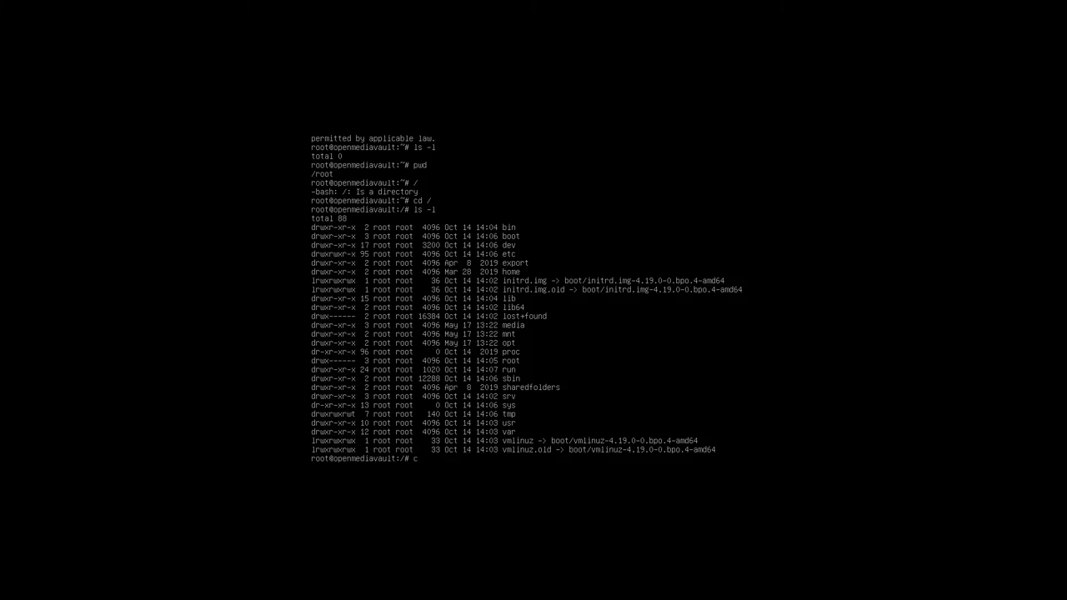
Step: Return to /root and confirm the current directory with pwd
{"action": "type", "text": "/root"}
{"action": "key", "text": "Return"}
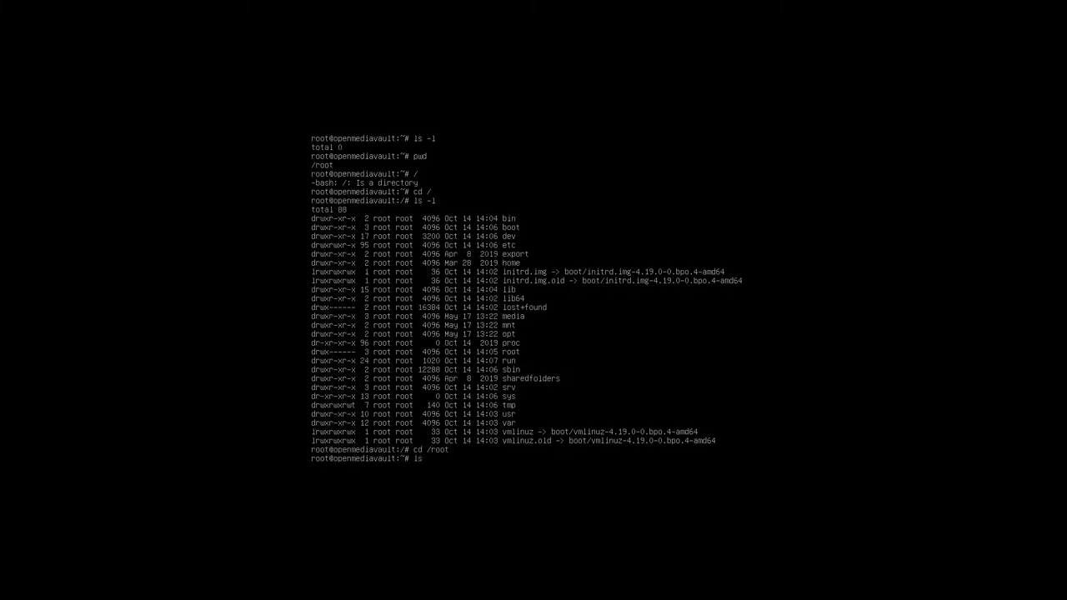
{"action": "type", "text": "pwd"}
{"action": "key", "text": "Return"}
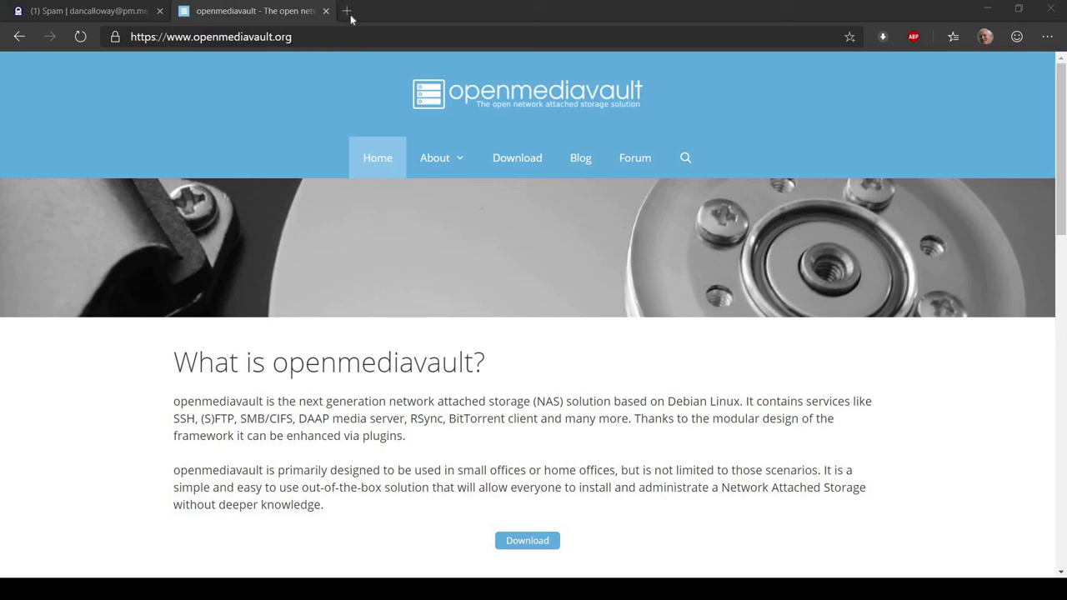
Step: Load 192.168.1.12 in a new Edge tab to reach the openmediavault login page
{"action": "left_click", "coordinate": [347, 11]}
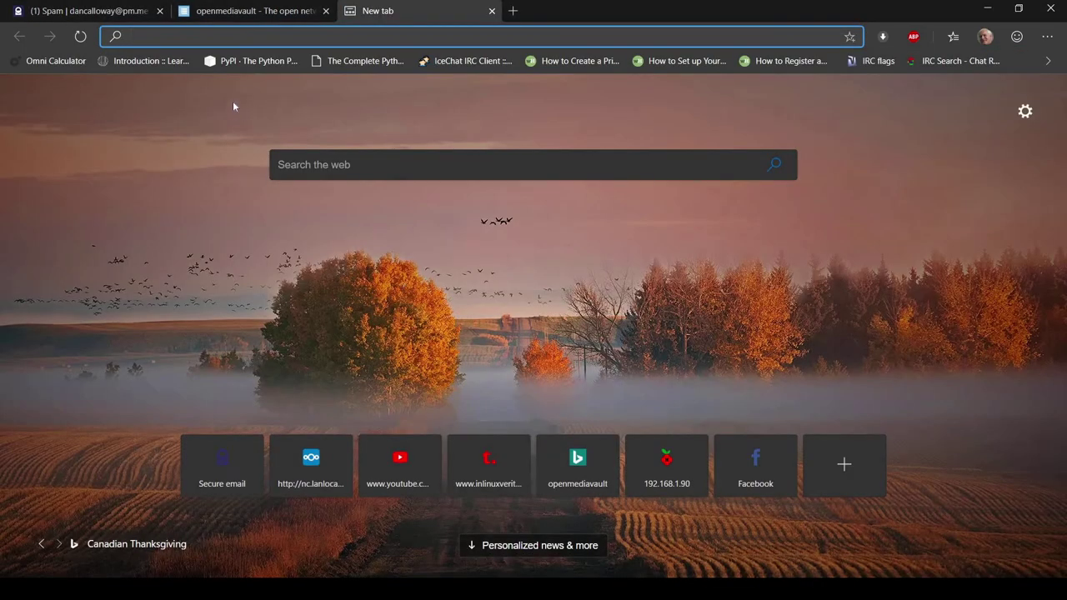
{"action": "type", "text": "1"}
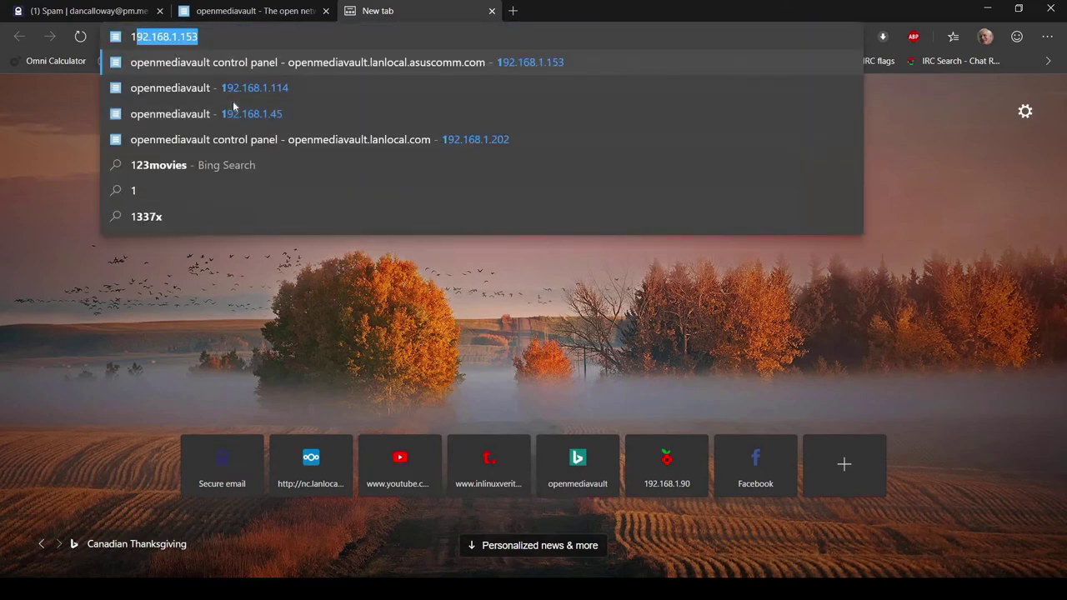
{"action": "type", "text": "92.168.1.12"}
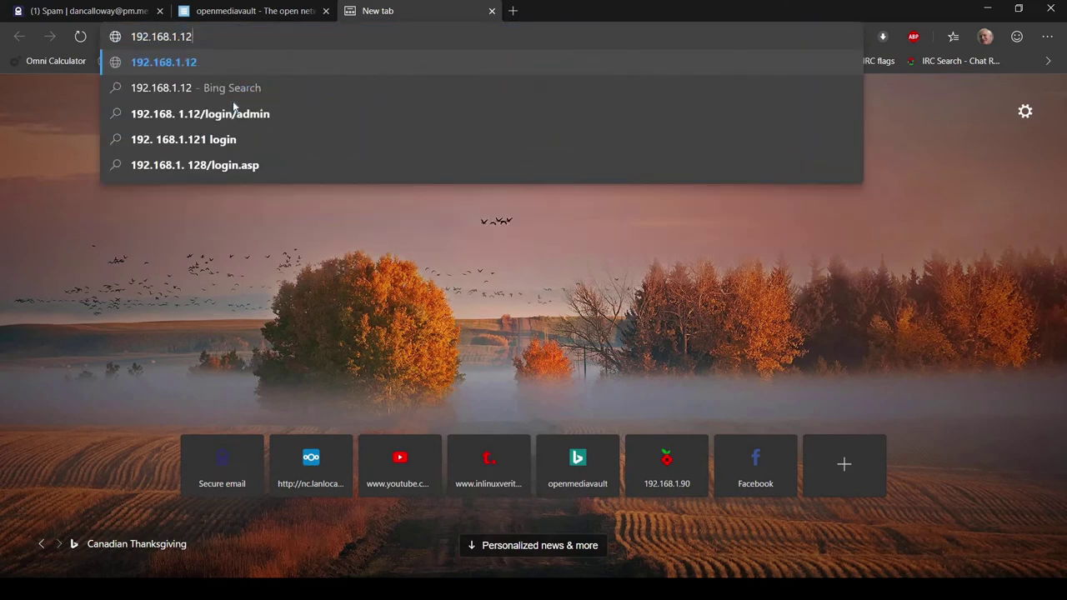
{"action": "key", "text": "Return"}
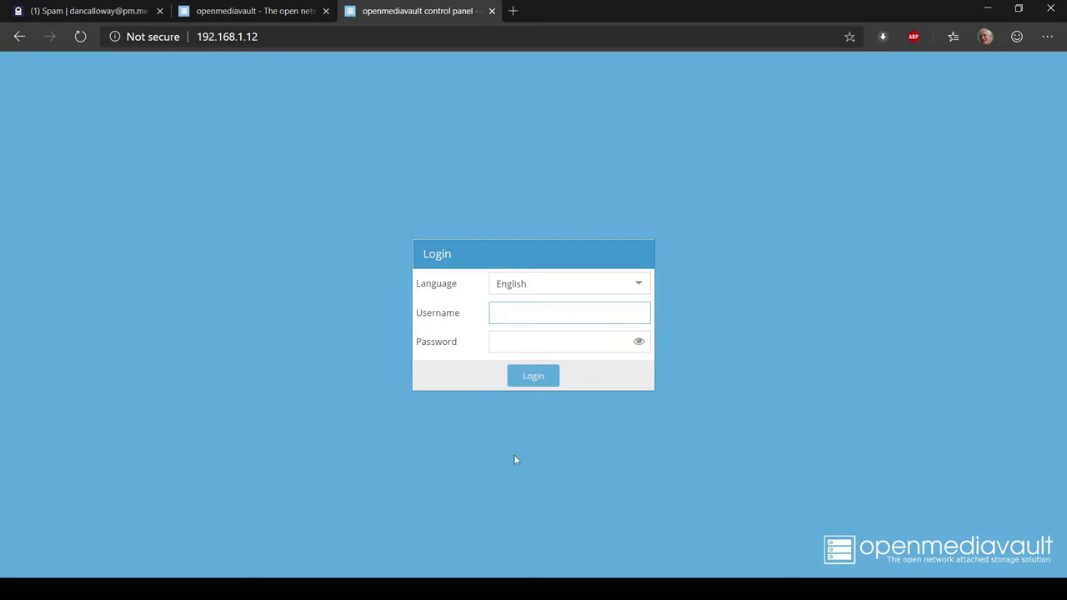
Step: Sign in with the admin username and its password, declining Edge's offer to save the password
{"action": "key", "text": "Tab"}
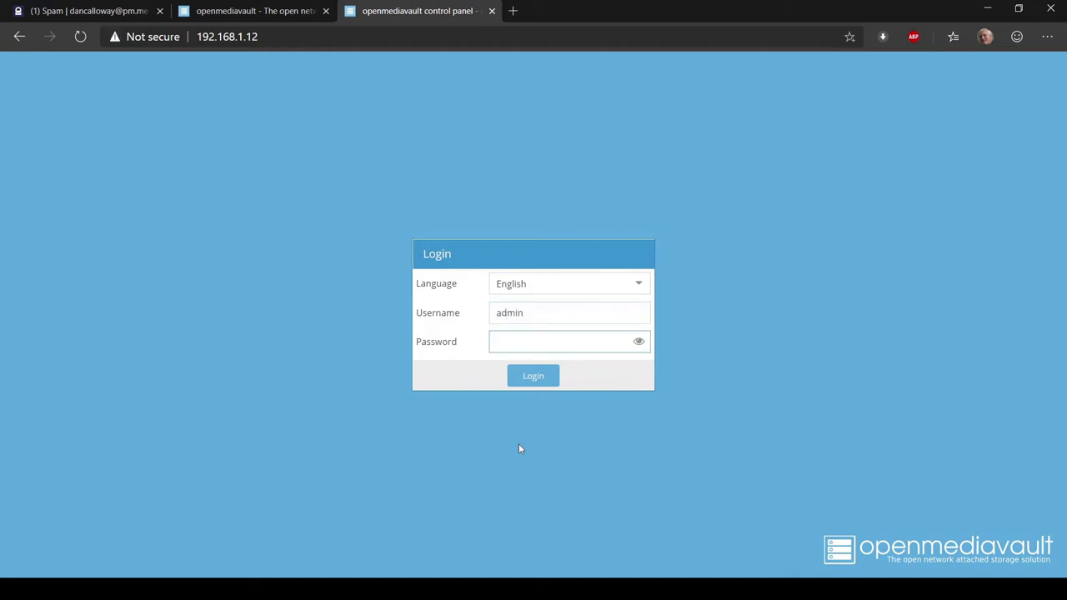
{"action": "left_click", "coordinate": [545, 377]}
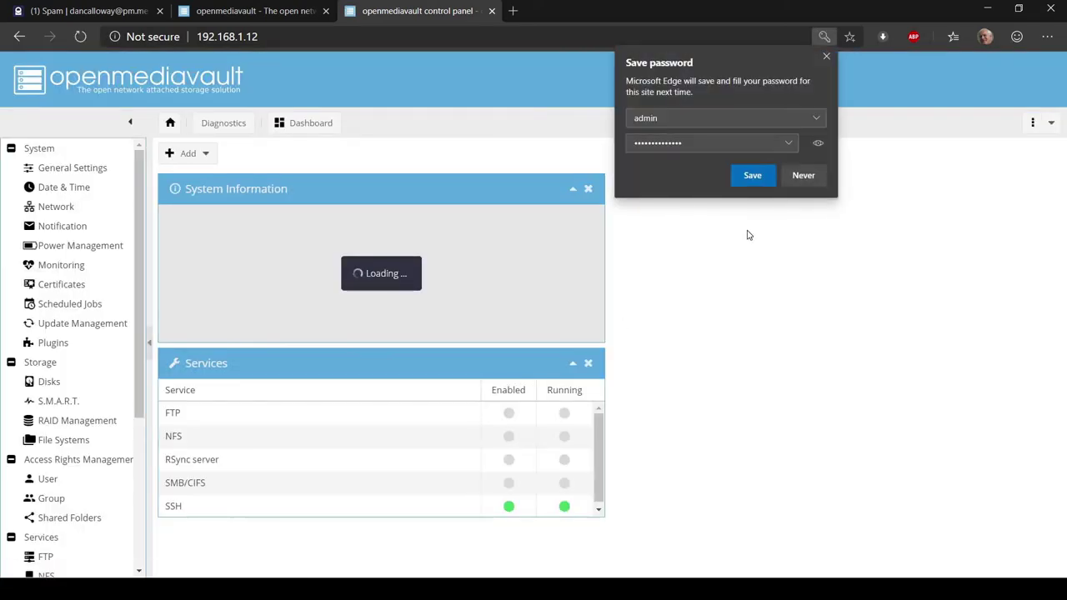
{"action": "left_click", "coordinate": [804, 175]}
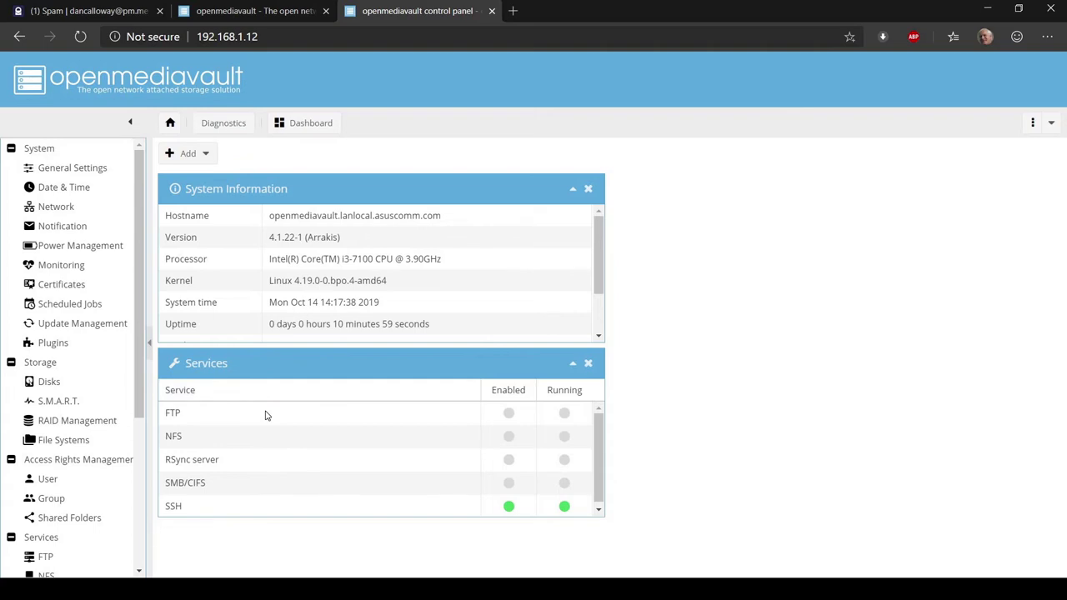
{"action": "left_click_drag", "start_coordinate": [135, 381], "coordinate": [134, 506]}
{"action": "left_click_drag", "start_coordinate": [140, 393], "coordinate": [138, 290]}
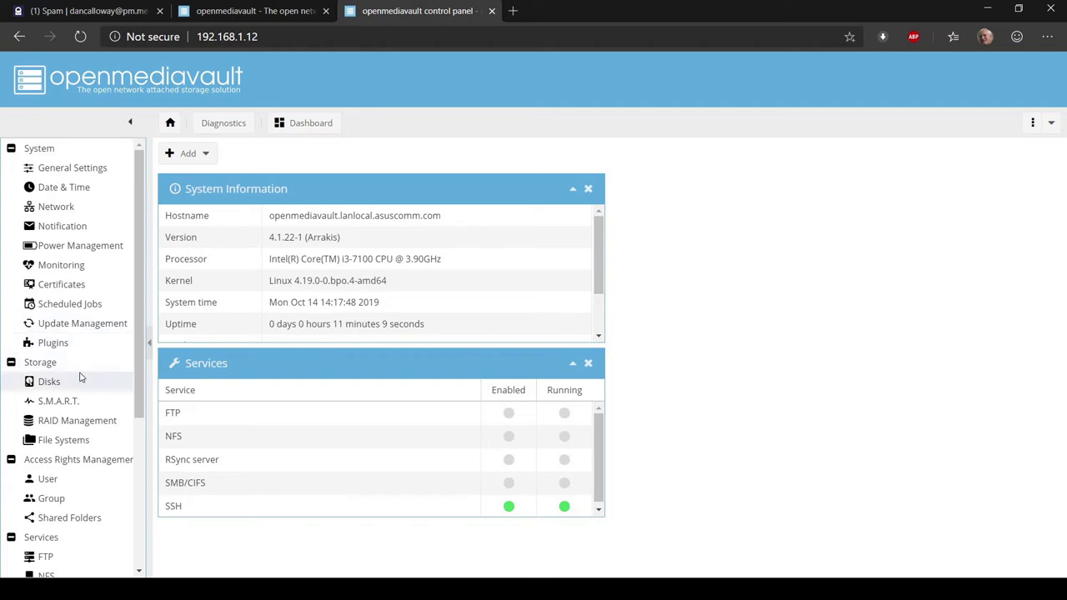
Step: Enter and confirm a new password on General Settings' Web Administrator Password tab, then save
{"action": "left_click", "coordinate": [80, 170]}
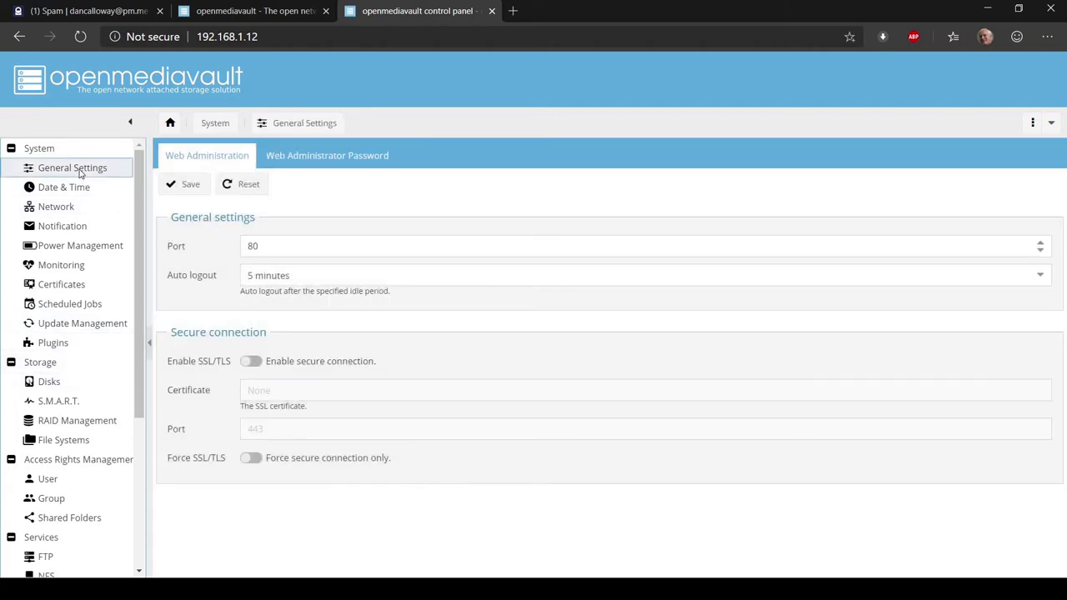
{"action": "left_click", "coordinate": [295, 158]}
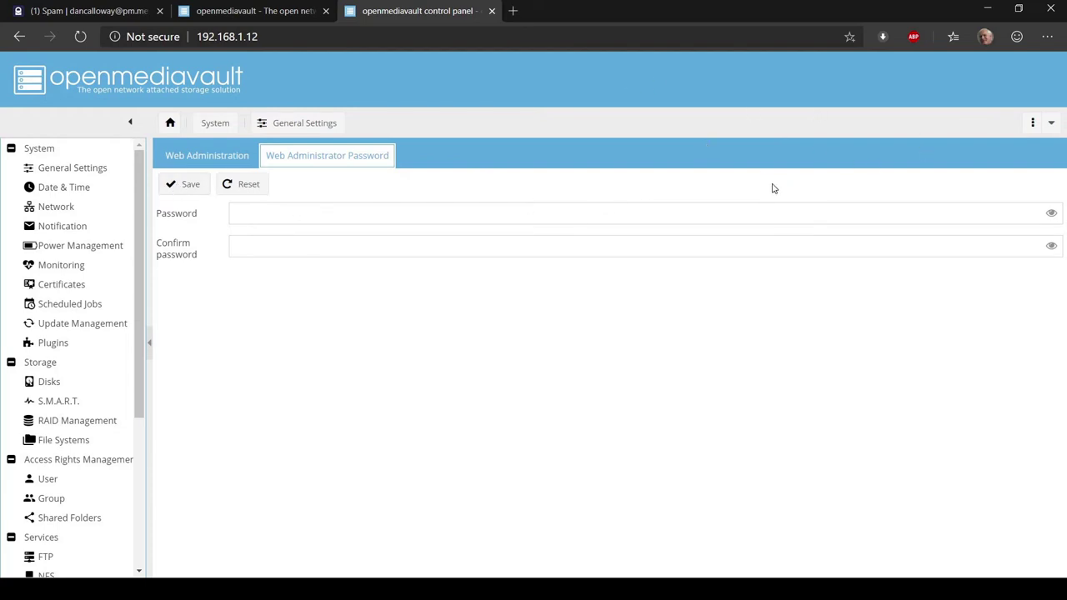
{"action": "left_click", "coordinate": [419, 213]}
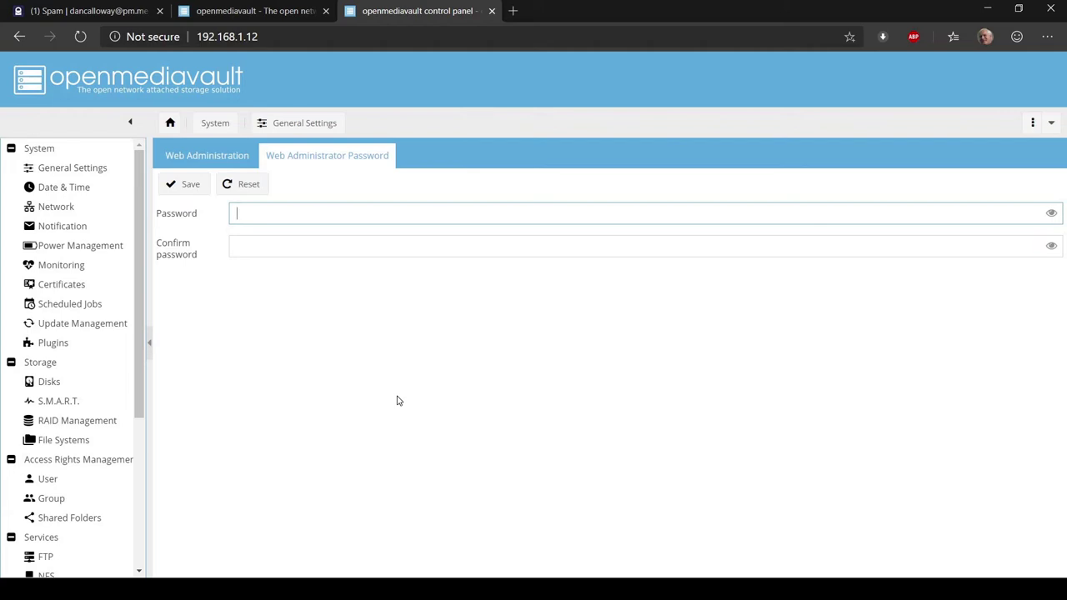
{"action": "type", "text": "••••••••••••"}
{"action": "key", "text": "ctrl+a"}
{"action": "key", "text": "BackSpace"}
{"action": "type", "text": "•••••••••••••••••"}
{"action": "key", "text": "Tab"}
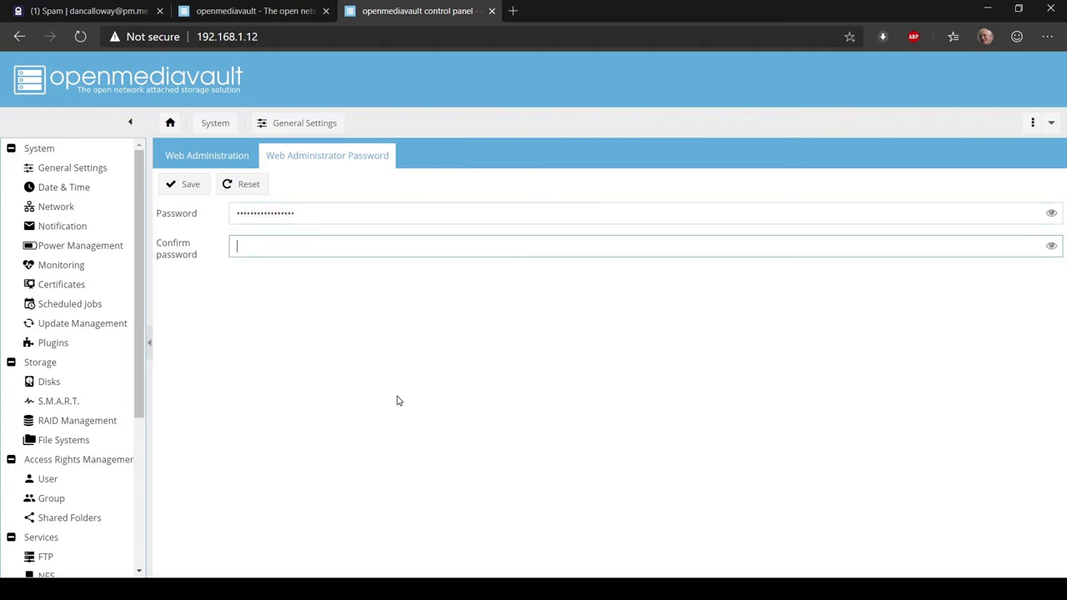
{"action": "type", "text": "•••••••••••••••••"}
{"action": "left_click", "coordinate": [188, 190]}
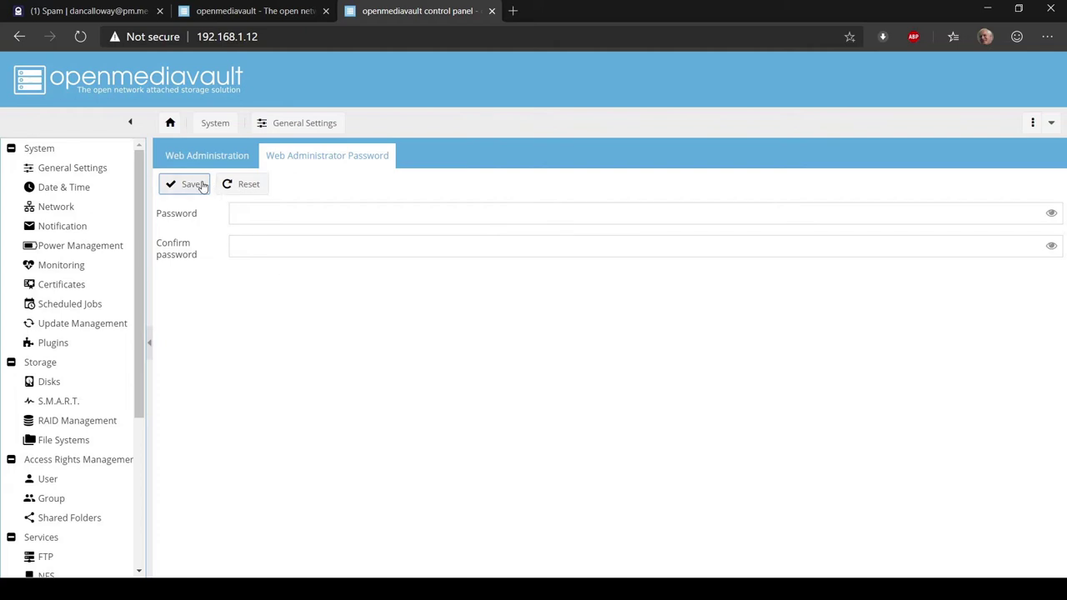
{"action": "left_click", "coordinate": [202, 186]}
Step: Log out of the openmediavault control panel
{"action": "left_click", "coordinate": [1052, 125]}
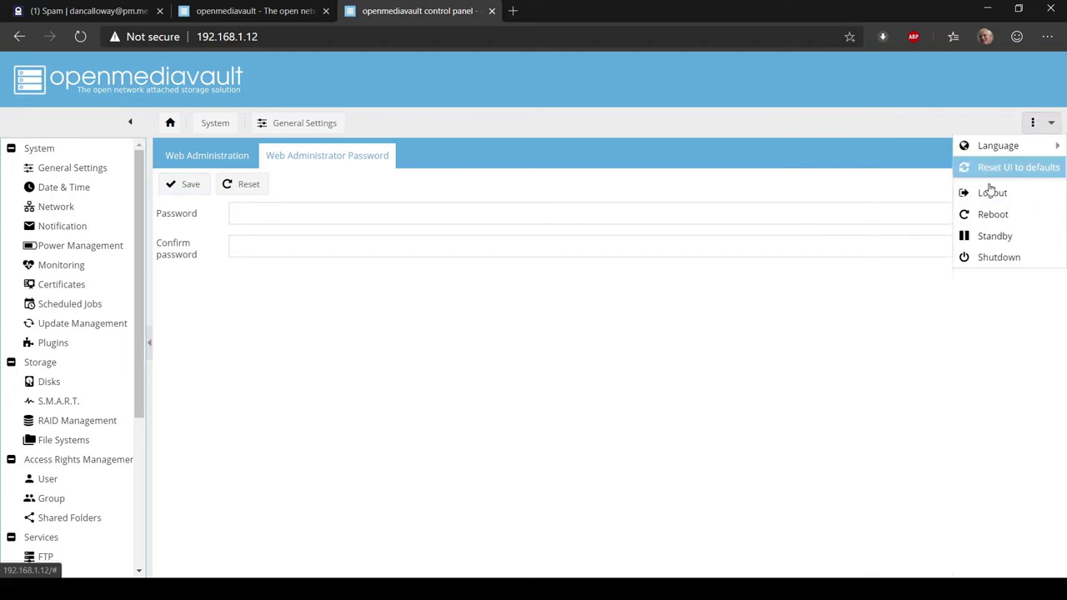
{"action": "left_click", "coordinate": [991, 195]}
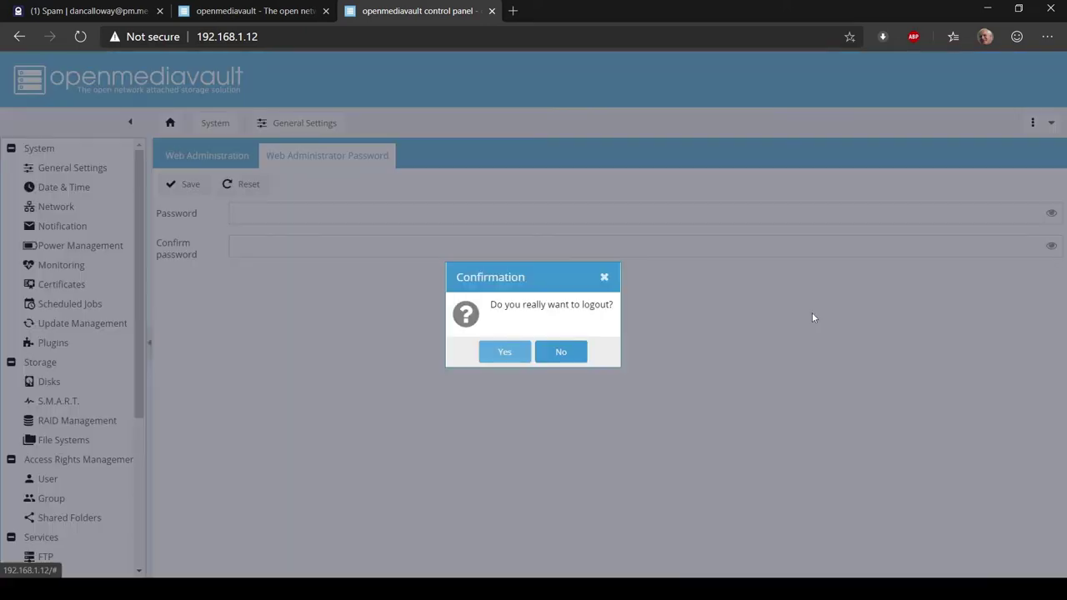
{"action": "left_click", "coordinate": [505, 352]}
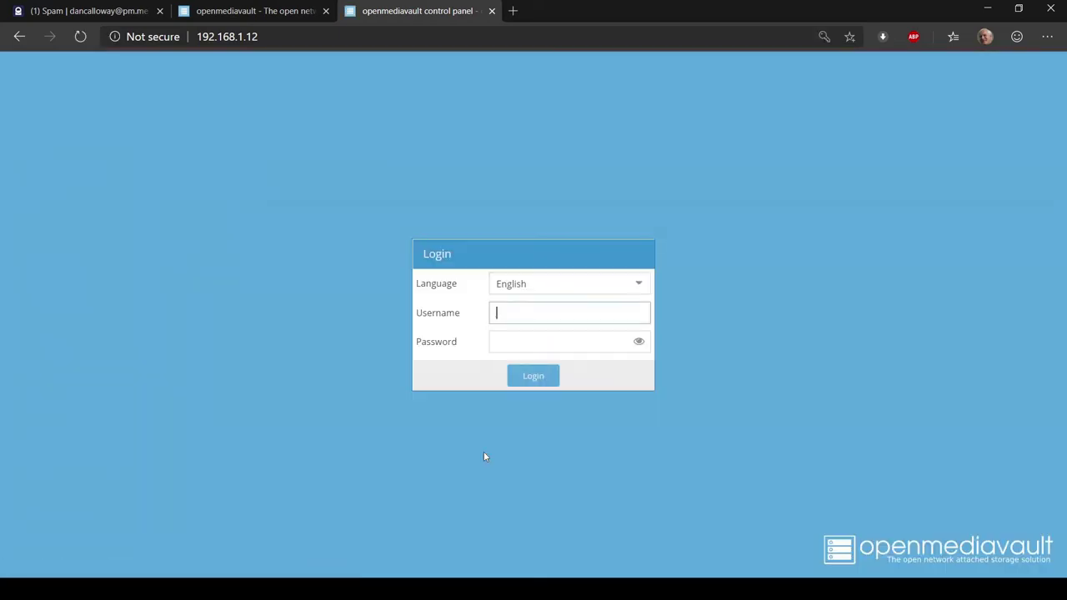
Step: Log back in as admin using the new administrator password
{"action": "type", "text": "admin"}
{"action": "key", "text": "Tab"}
{"action": "type", "text": "******"}
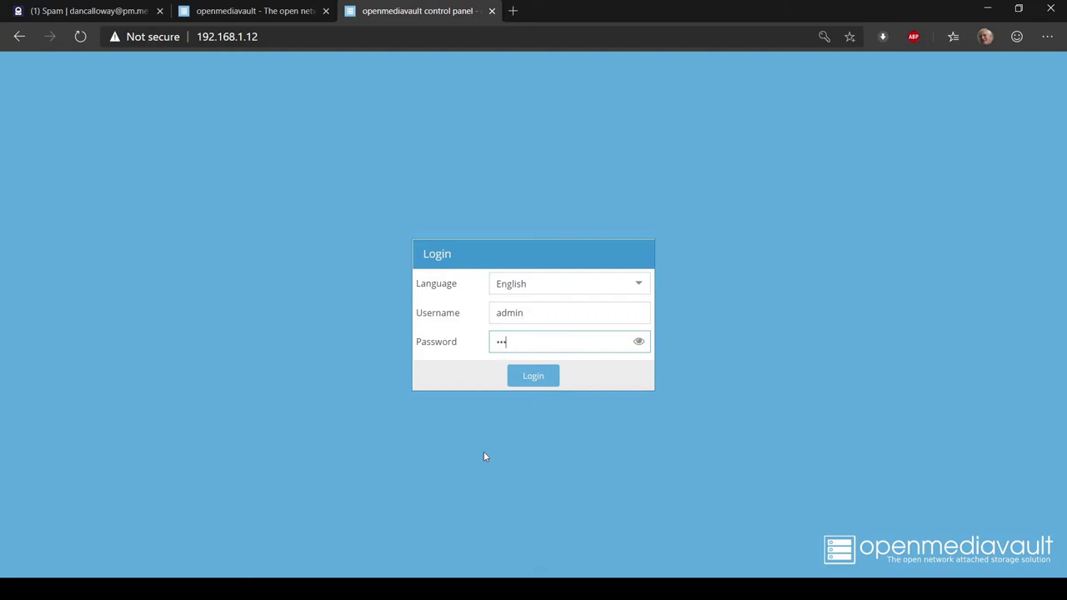
{"action": "type", "text": "*****"}
{"action": "key", "text": "BackSpace"}
{"action": "key", "text": "BackSpace"}
{"action": "key", "text": "BackSpace"}
{"action": "key", "text": "BackSpace"}
{"action": "key", "text": "BackSpace"}
{"action": "key", "text": "BackSpace"}
{"action": "key", "text": "BackSpace"}
{"action": "key", "text": "BackSpace"}
{"action": "key", "text": "BackSpace"}
{"action": "key", "text": "BackSpace"}
{"action": "key", "text": "BackSpace"}
{"action": "type", "text": "****************"}
{"action": "left_click", "coordinate": [529, 378]}
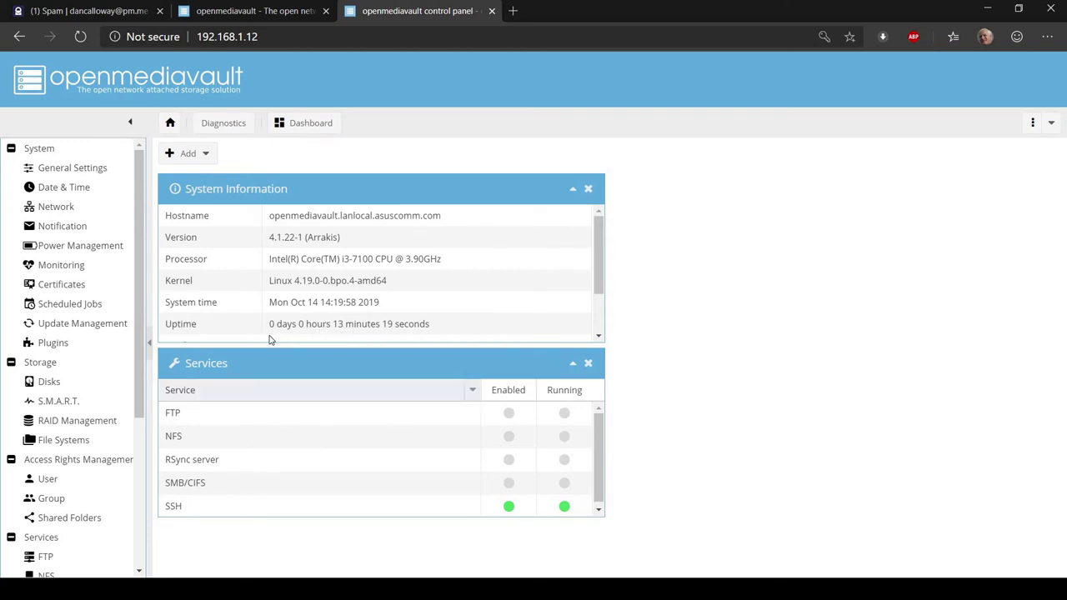
{"action": "scroll", "coordinate": [301, 323], "scroll_direction": "down", "scroll_amount": 1}
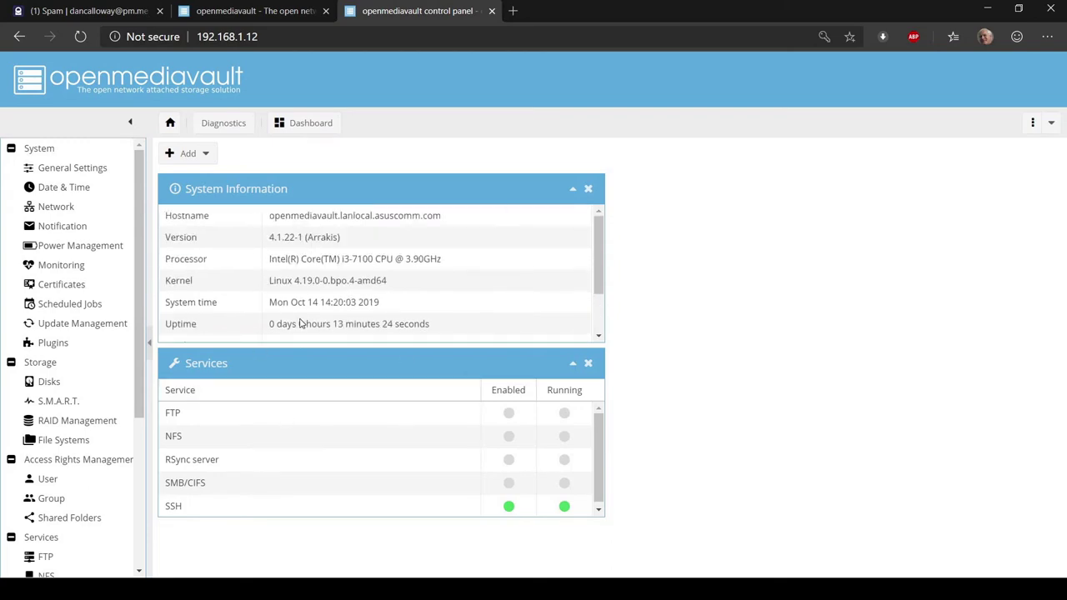
{"action": "scroll", "coordinate": [300, 322], "scroll_direction": "down", "scroll_amount": 1}
{"action": "scroll", "coordinate": [314, 285], "scroll_direction": "down", "scroll_amount": 1}
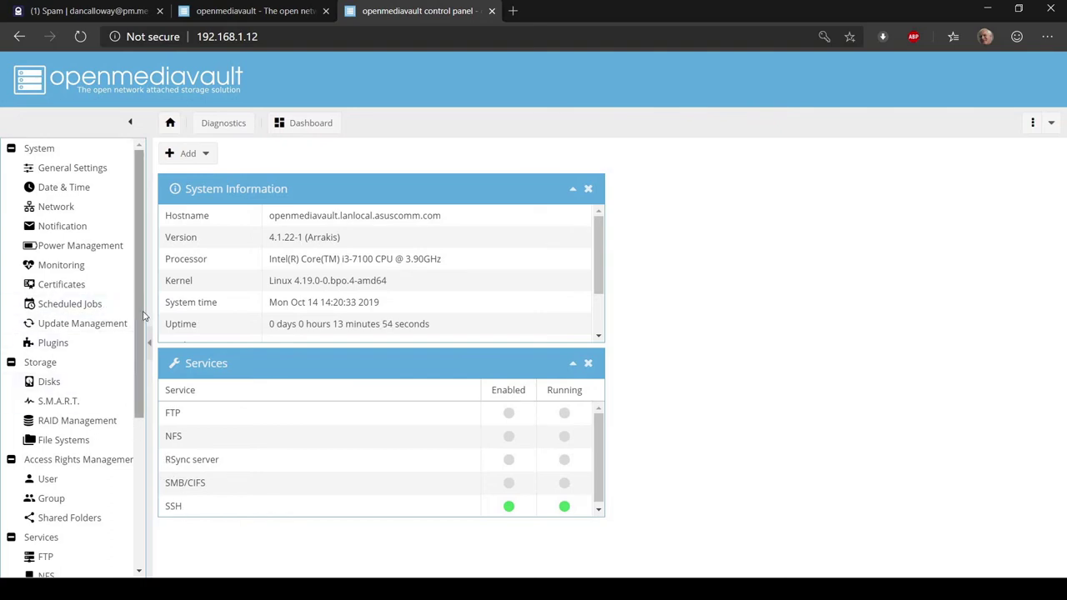
Step: Set the auto logout time to 30 minutes in General Settings and save it
{"action": "left_click", "coordinate": [75, 175]}
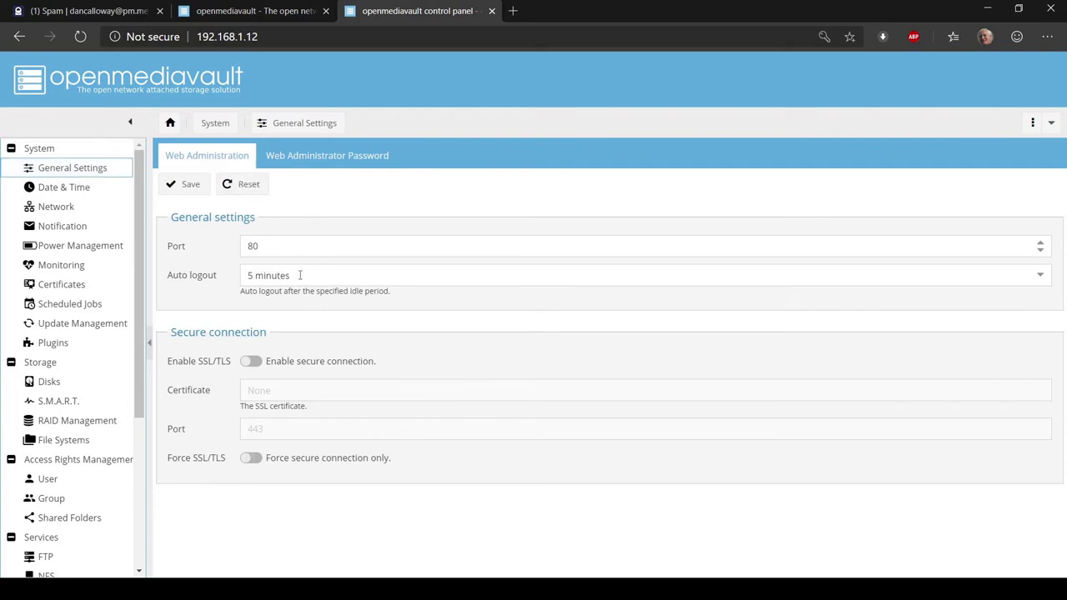
{"action": "left_click", "coordinate": [1042, 282]}
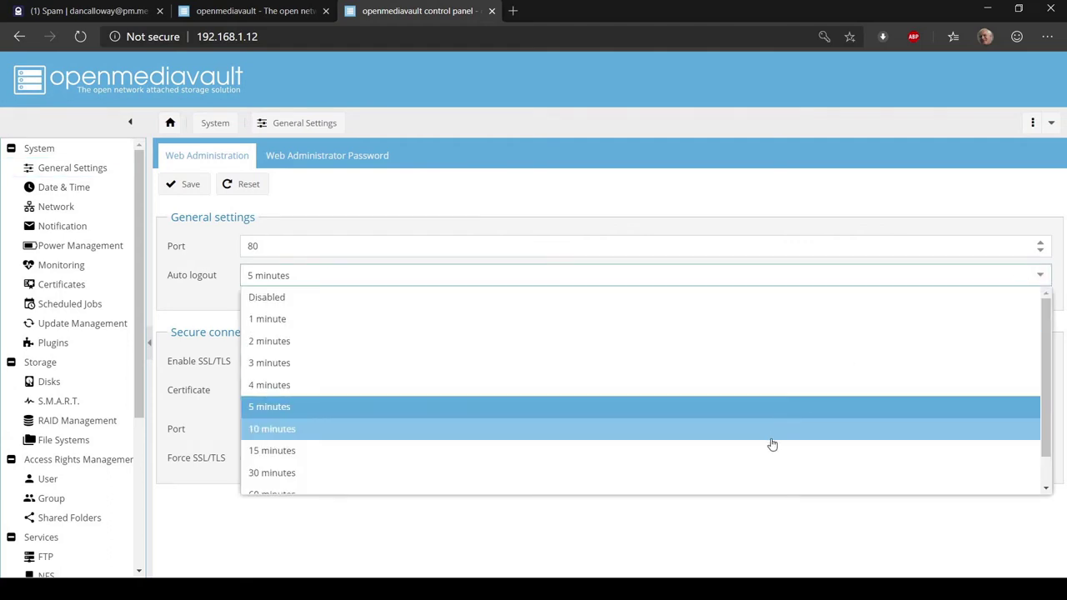
{"action": "left_click", "coordinate": [758, 477]}
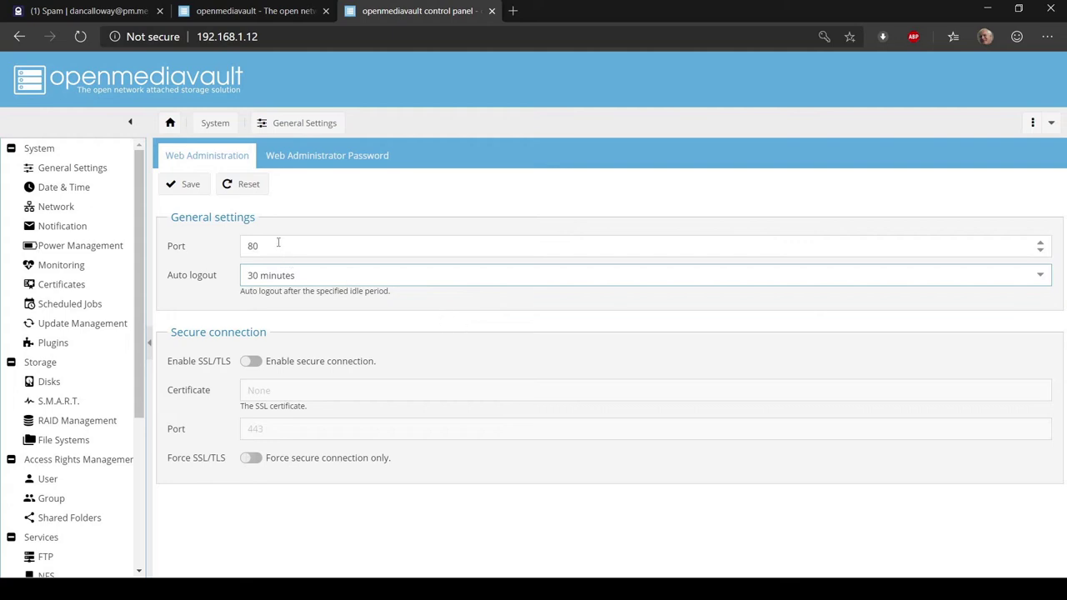
{"action": "left_click", "coordinate": [191, 186]}
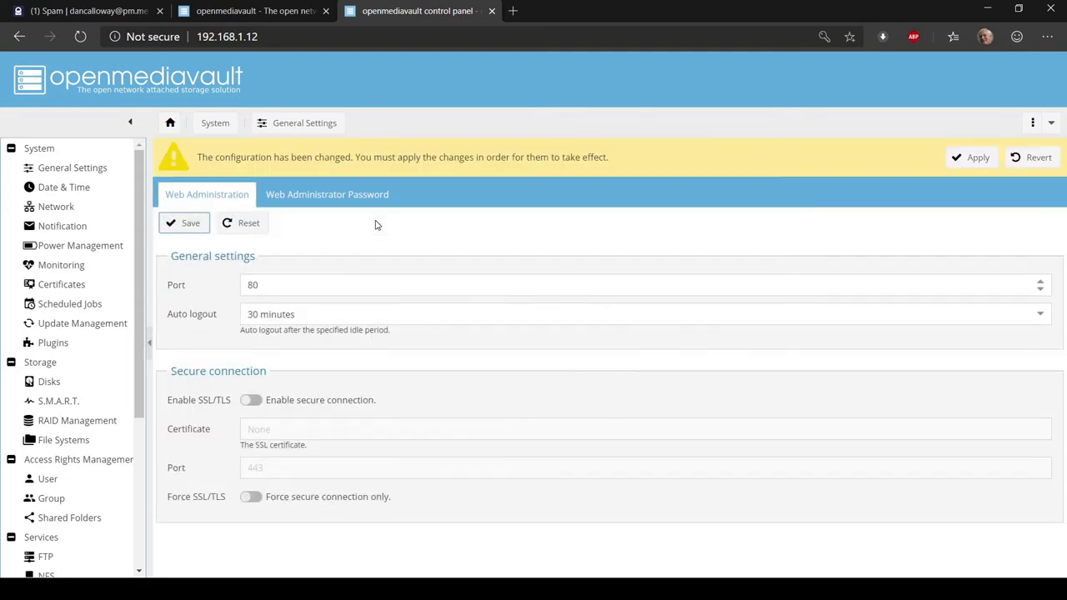
Step: Apply the pending configuration changes, then switch to the VirtualBox Manager
{"action": "left_click", "coordinate": [975, 160]}
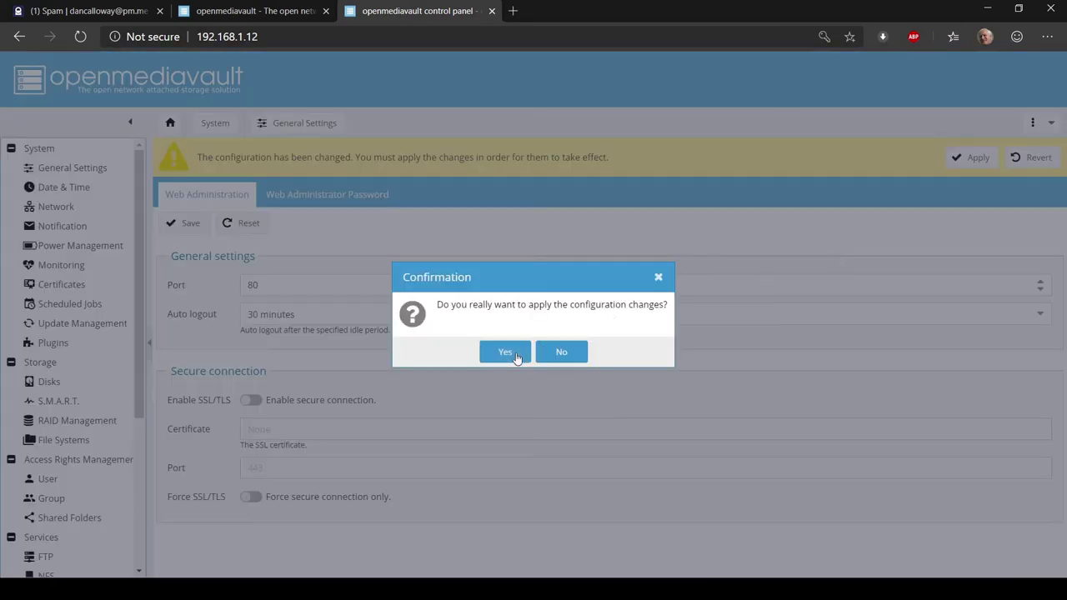
{"action": "left_click", "coordinate": [505, 352]}
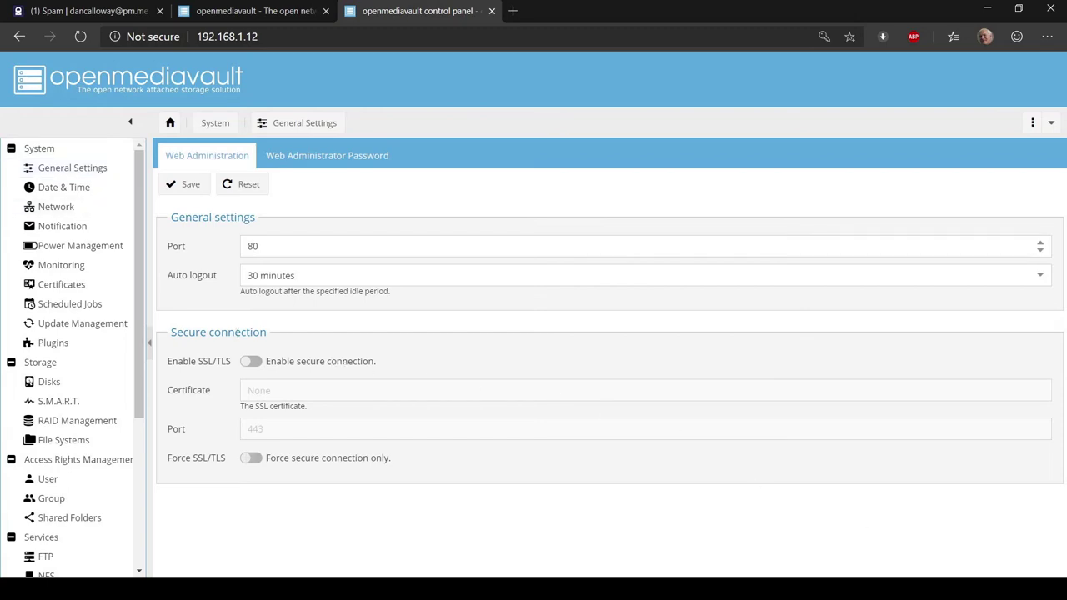
{"action": "key", "text": "alt+Tab"}
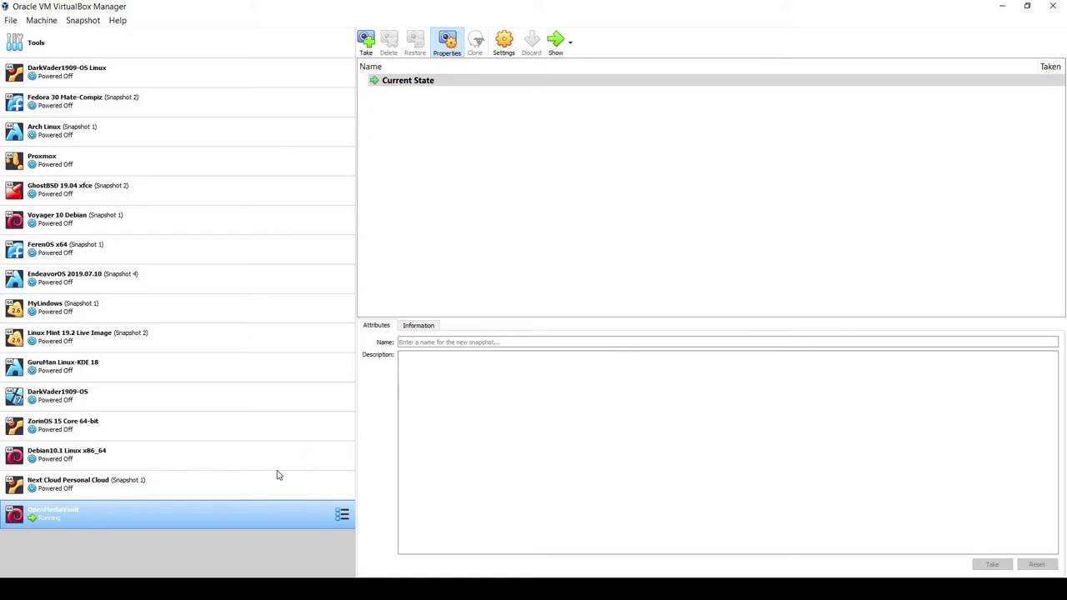
Step: Show the running OpenMediaVault VM's console from its context menu
{"action": "right_click", "coordinate": [269, 517]}
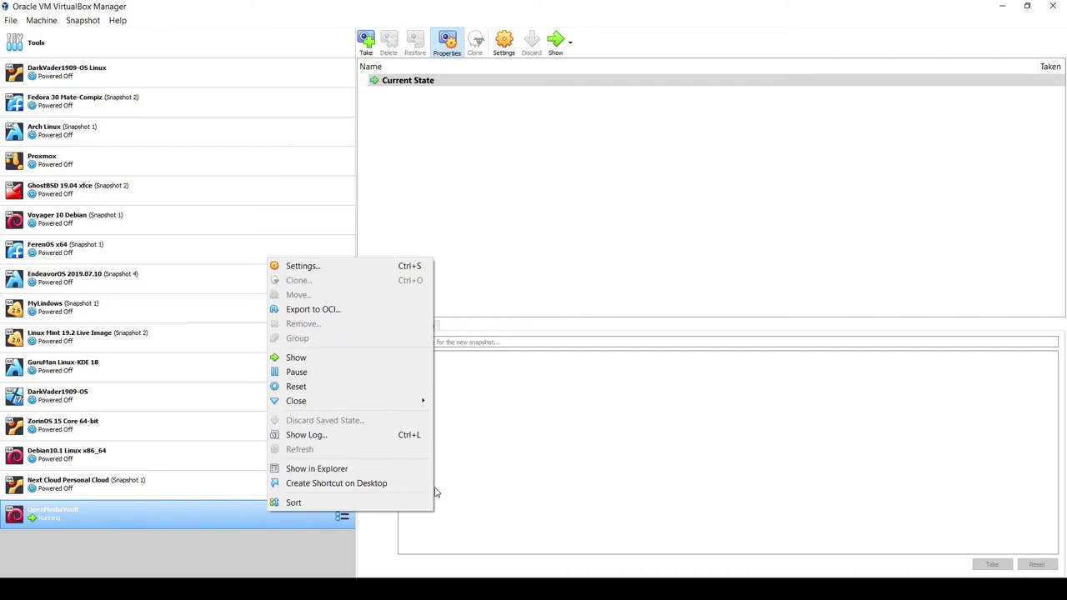
{"action": "left_click", "coordinate": [543, 444]}
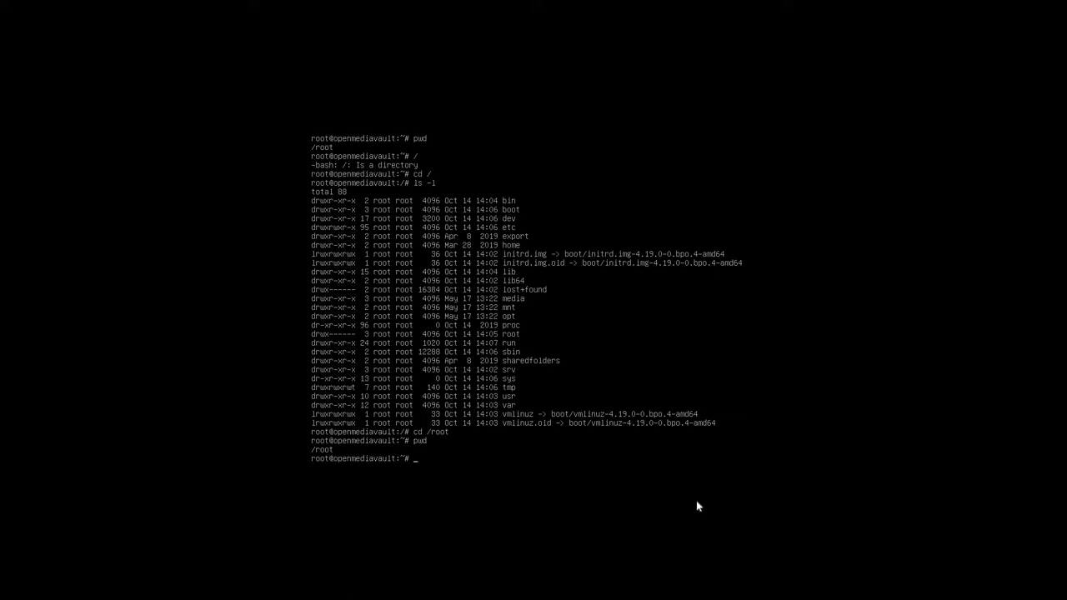
Step: Run poweroff at the root prompt to shut the server down
{"action": "type", "text": "oweroff"}
{"action": "key", "text": "Return"}
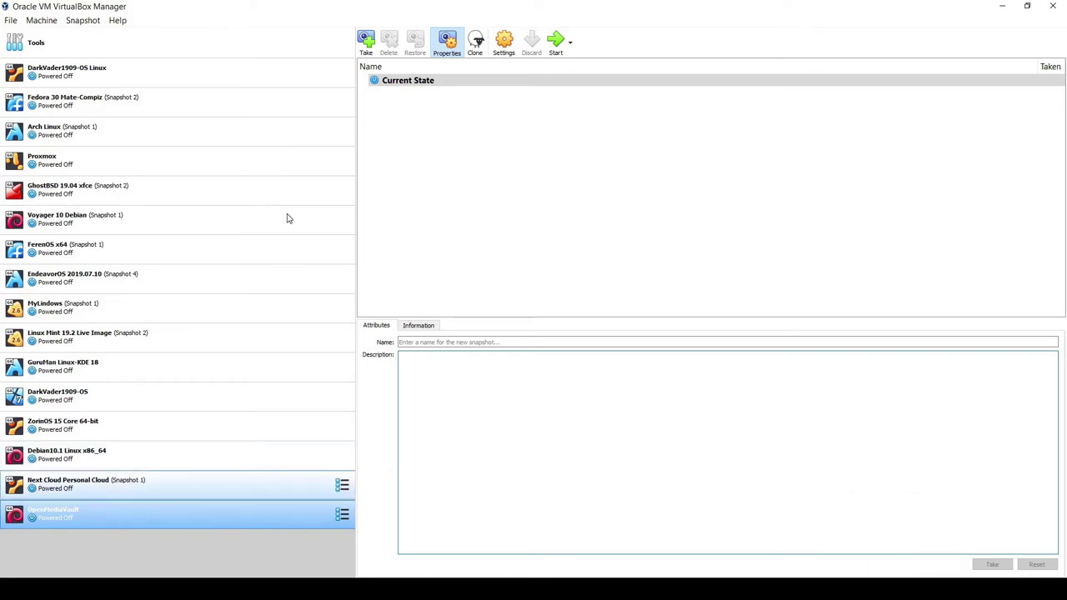
Step: Add a USB filter for SAC-Click free [0811] to the VM, then start the machine
{"action": "left_click", "coordinate": [505, 46]}
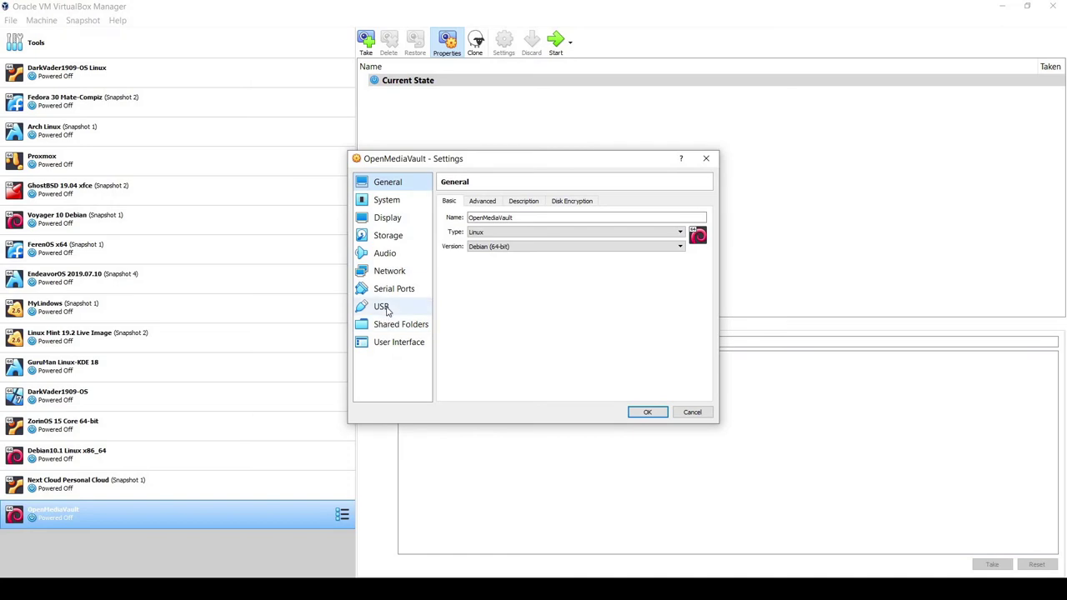
{"action": "left_click", "coordinate": [383, 307]}
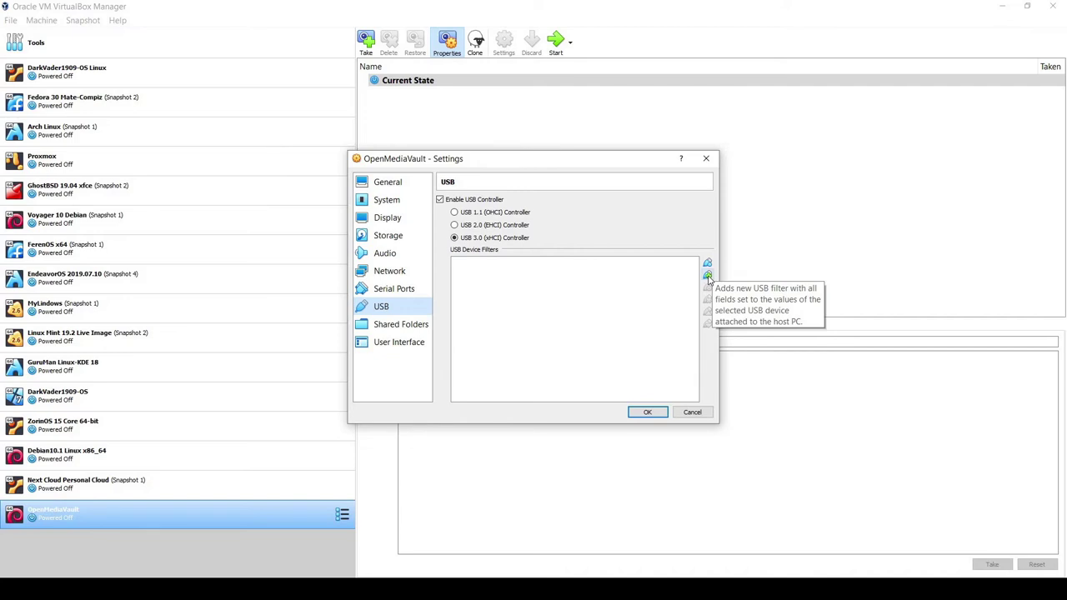
{"action": "left_click", "coordinate": [708, 276]}
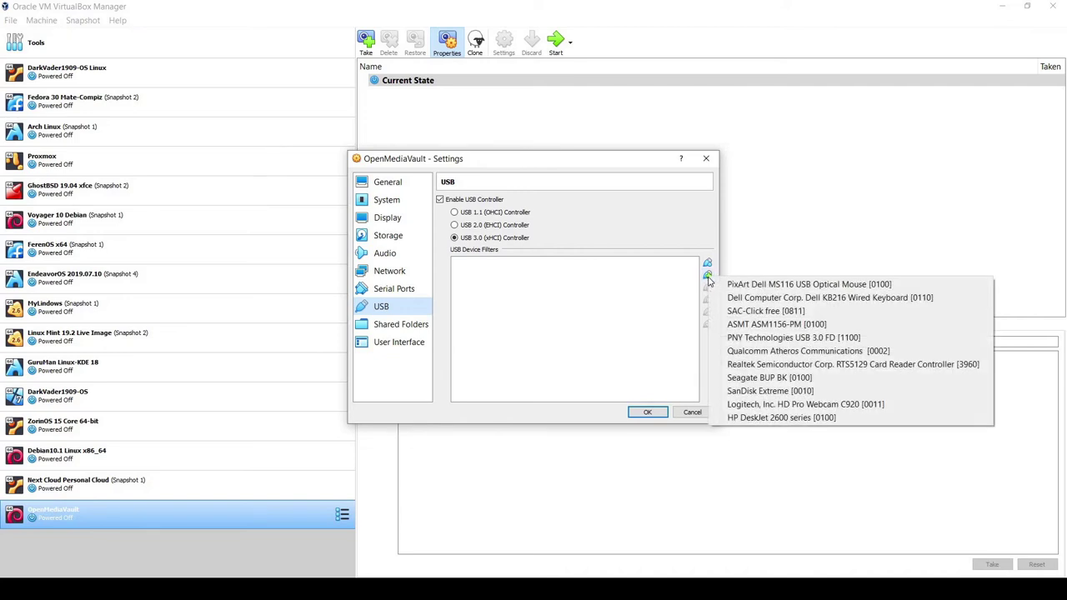
{"action": "left_click", "coordinate": [735, 312]}
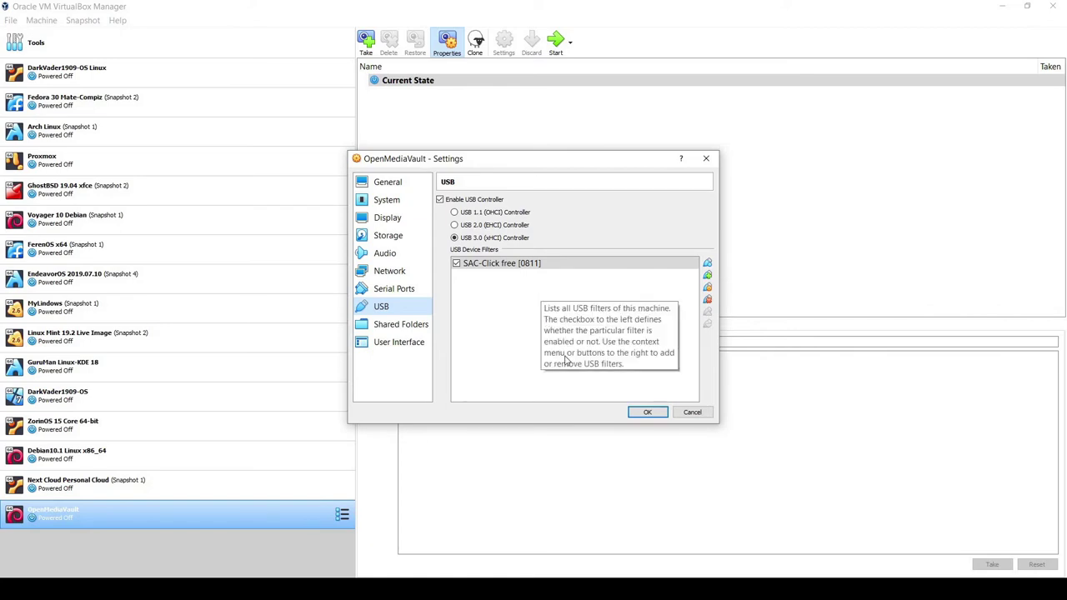
{"action": "left_click", "coordinate": [646, 413]}
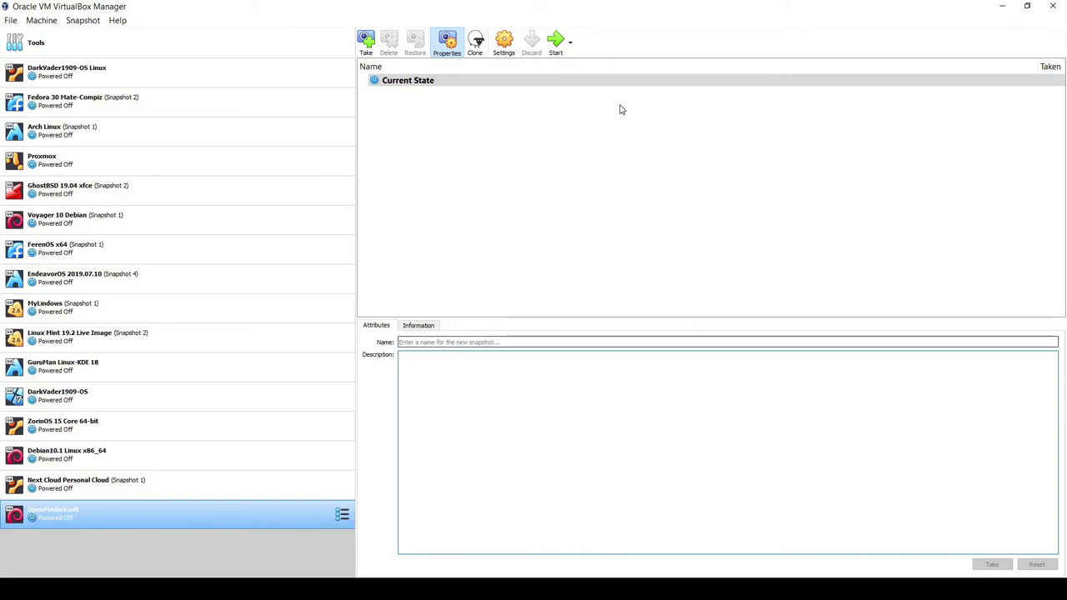
{"action": "left_click", "coordinate": [555, 40]}
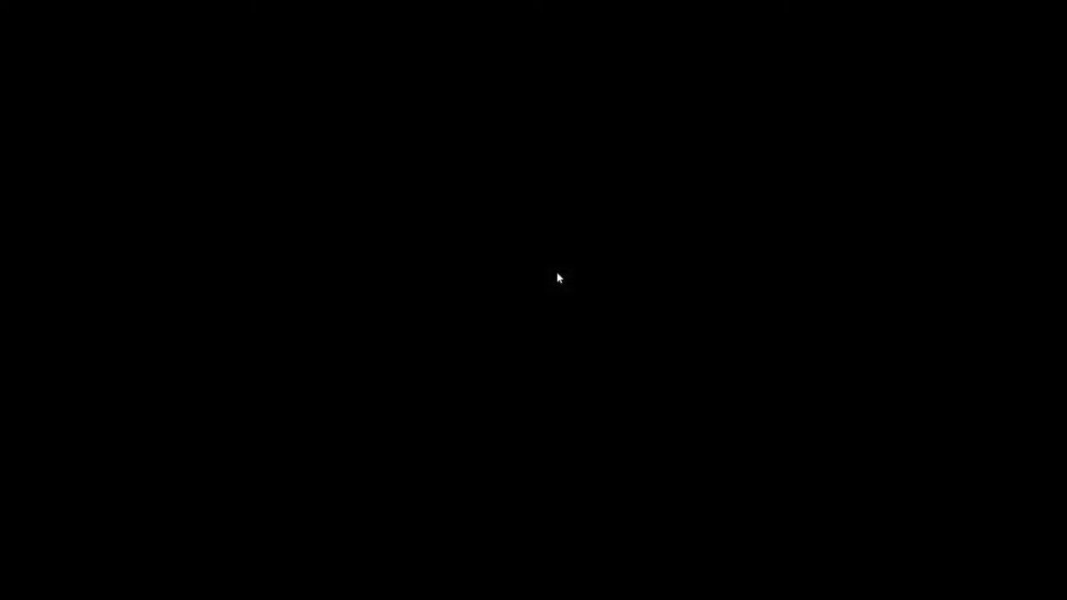
Step: Boot the default Debian GNU/Linux entry from the GRUB menu
{"action": "key", "text": "Return"}
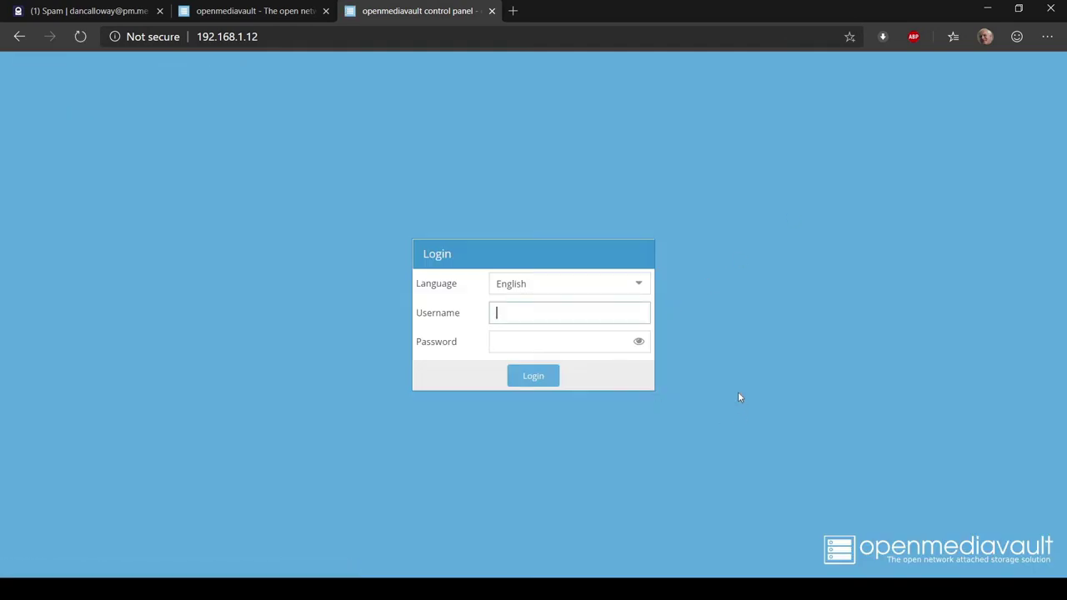
Step: Log in as admin with the account password to reach the post-reboot dashboard
{"action": "type", "text": "admin"}
{"action": "key", "text": "Tab"}
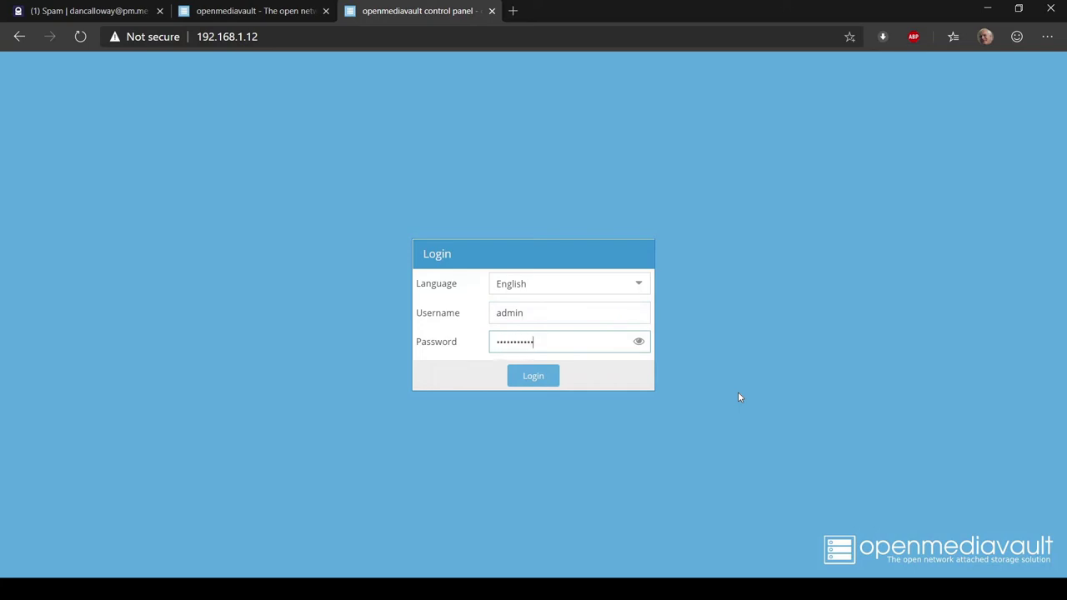
{"action": "type", "text": "***"}
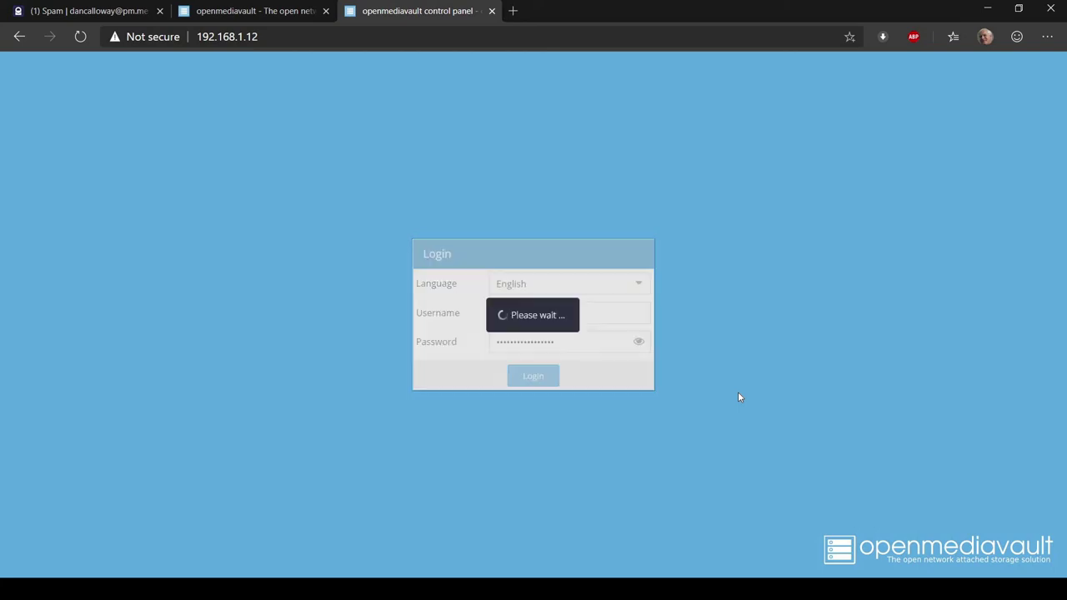
{"action": "key", "text": "Return"}
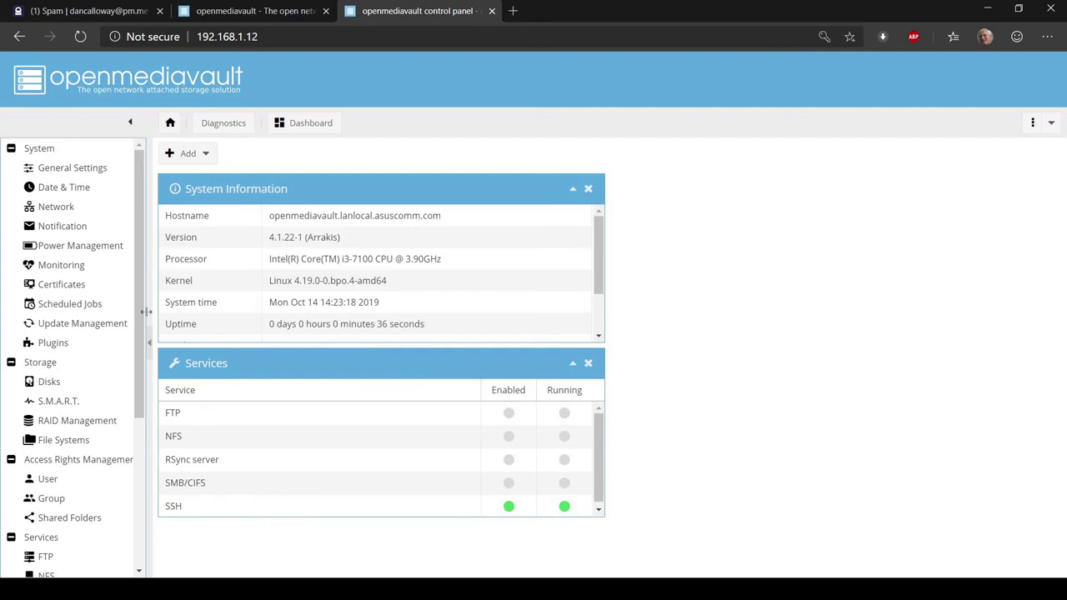
{"action": "left_click_drag", "start_coordinate": [138, 313], "coordinate": [142, 288]}
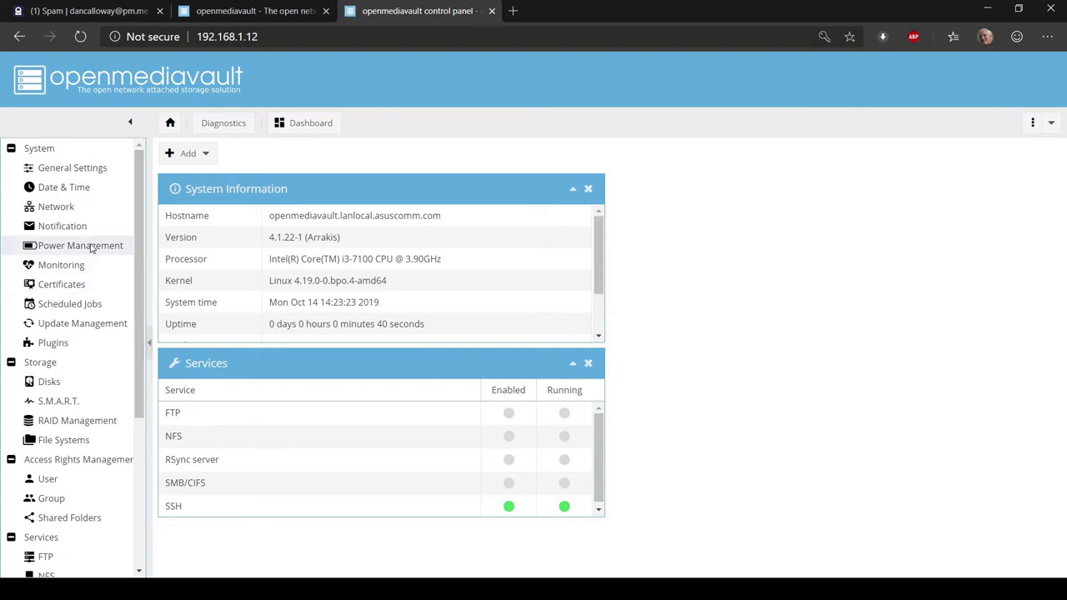
Step: Widen the Disks list's Model column to read the 931.32 GiB /dev/sdb drive, then view File Systems
{"action": "left_click", "coordinate": [52, 382]}
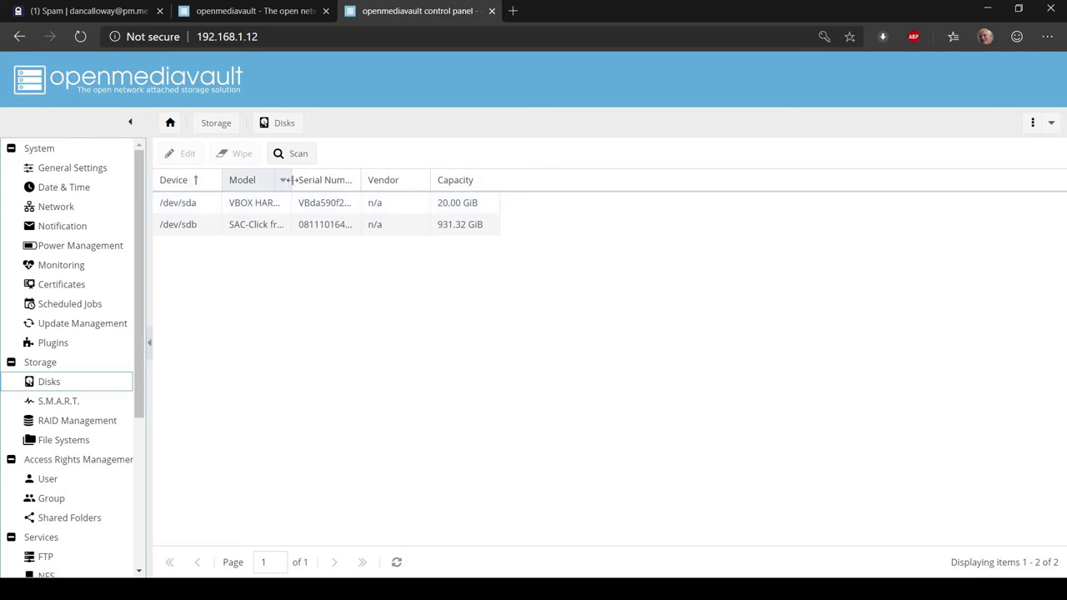
{"action": "left_click_drag", "start_coordinate": [290, 183], "coordinate": [343, 183]}
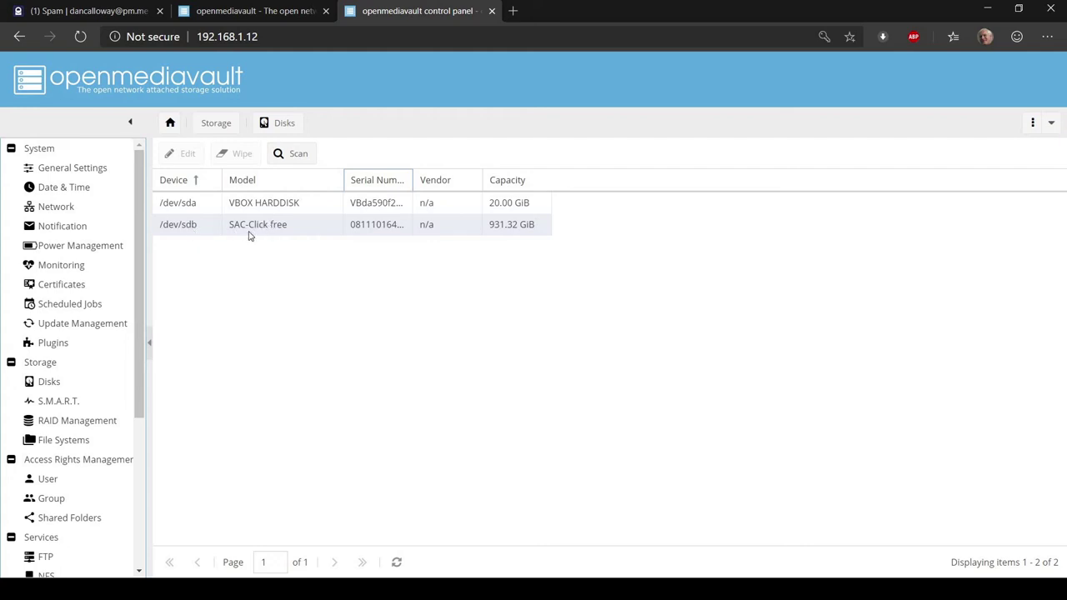
{"action": "left_click", "coordinate": [510, 233]}
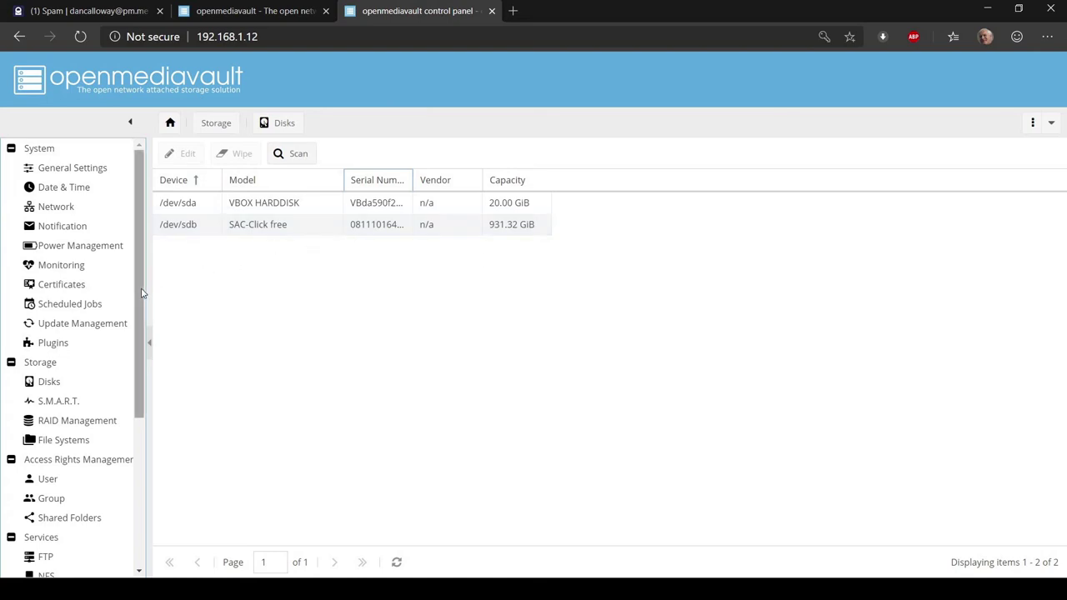
{"action": "scroll", "coordinate": [96, 363], "scroll_direction": "down", "scroll_amount": 1}
{"action": "left_click", "coordinate": [92, 381]}
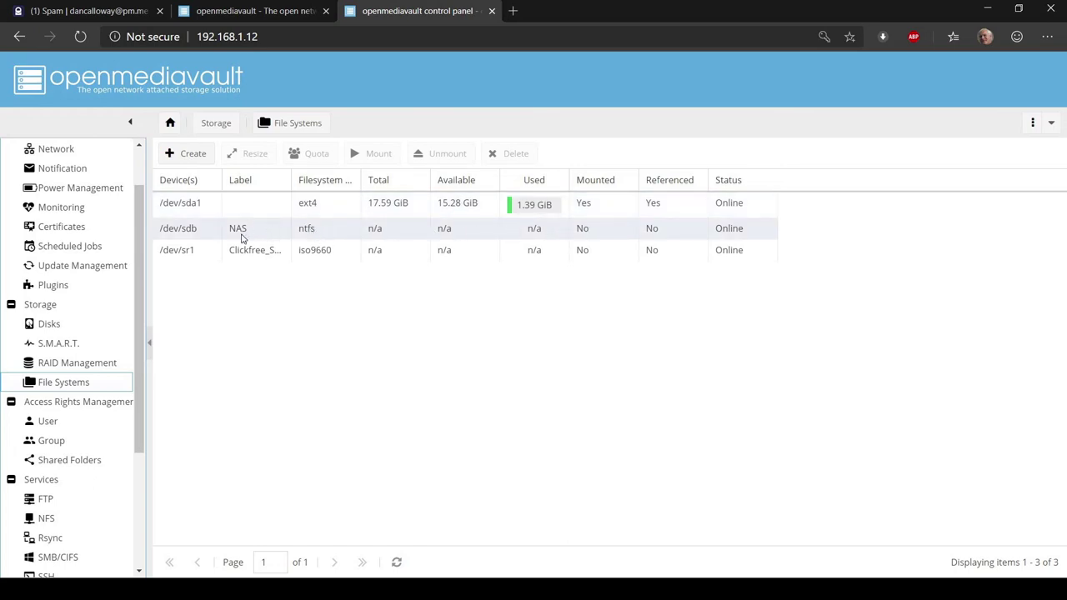
Step: Mount the NAS ntfs file system on /dev/sdb and apply the change, showing 931.15 GiB available
{"action": "left_click", "coordinate": [324, 231]}
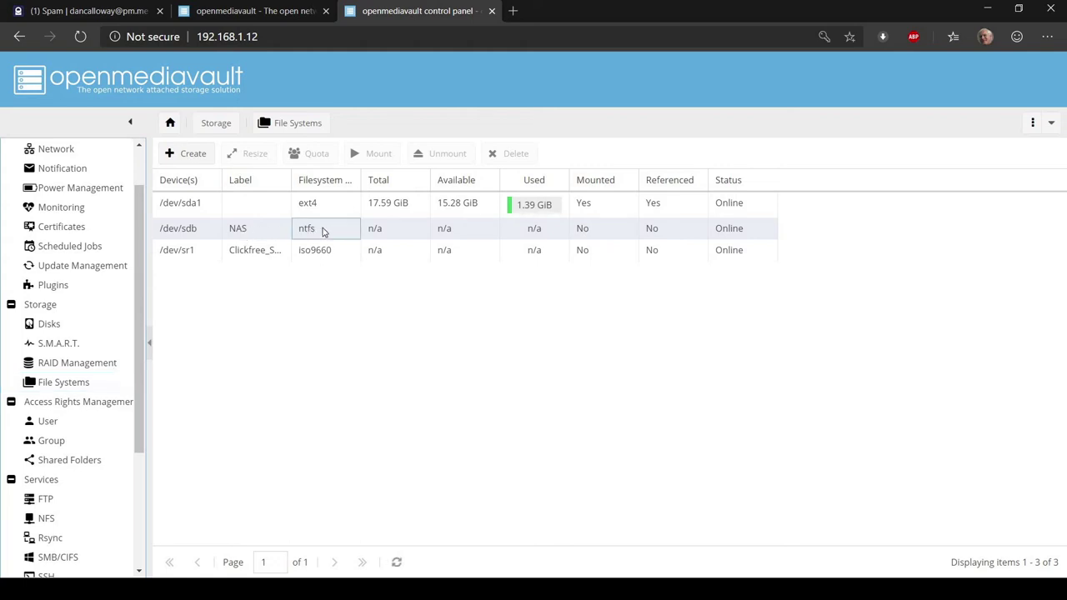
{"action": "left_click", "coordinate": [593, 233]}
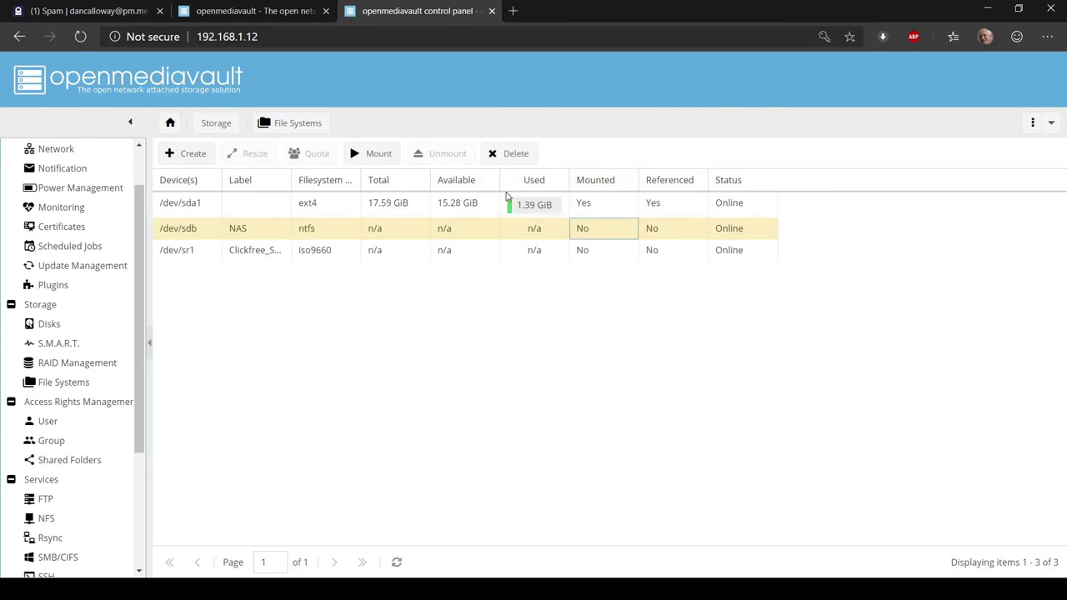
{"action": "left_click", "coordinate": [378, 155]}
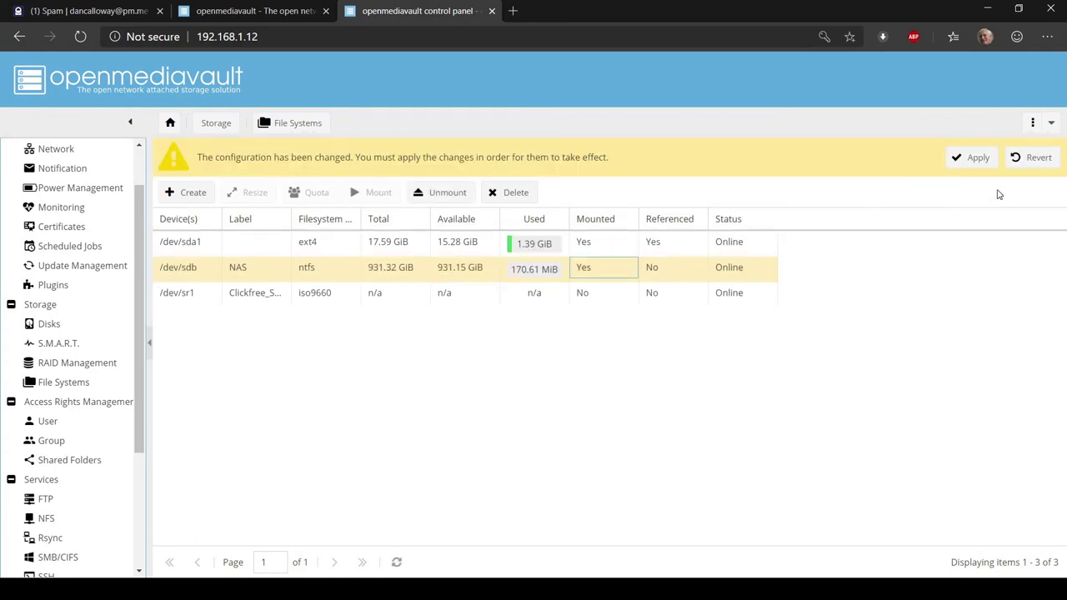
{"action": "left_click", "coordinate": [982, 158]}
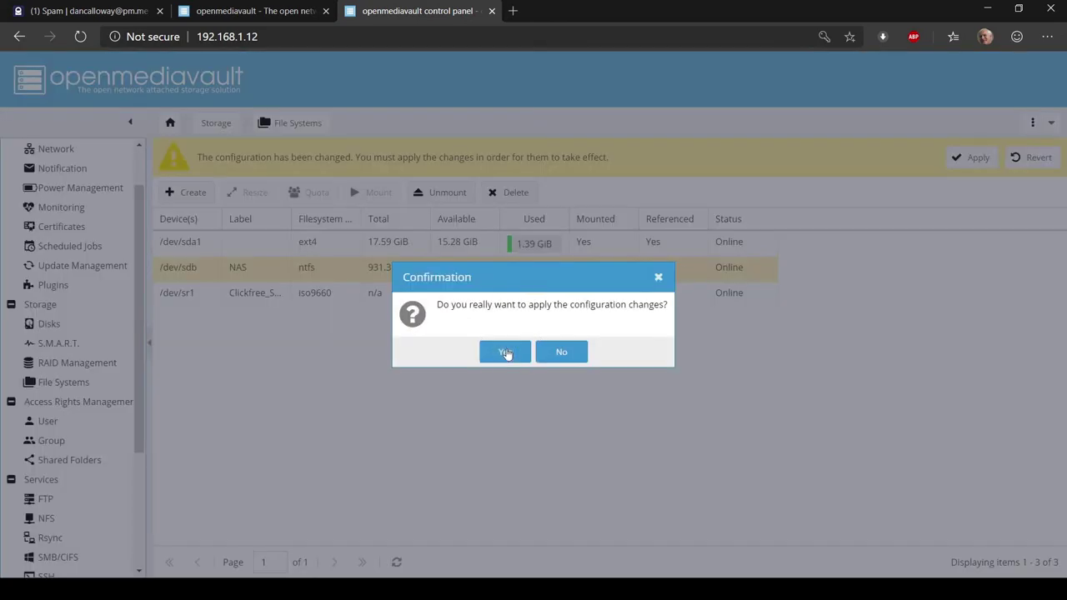
{"action": "left_click", "coordinate": [506, 352]}
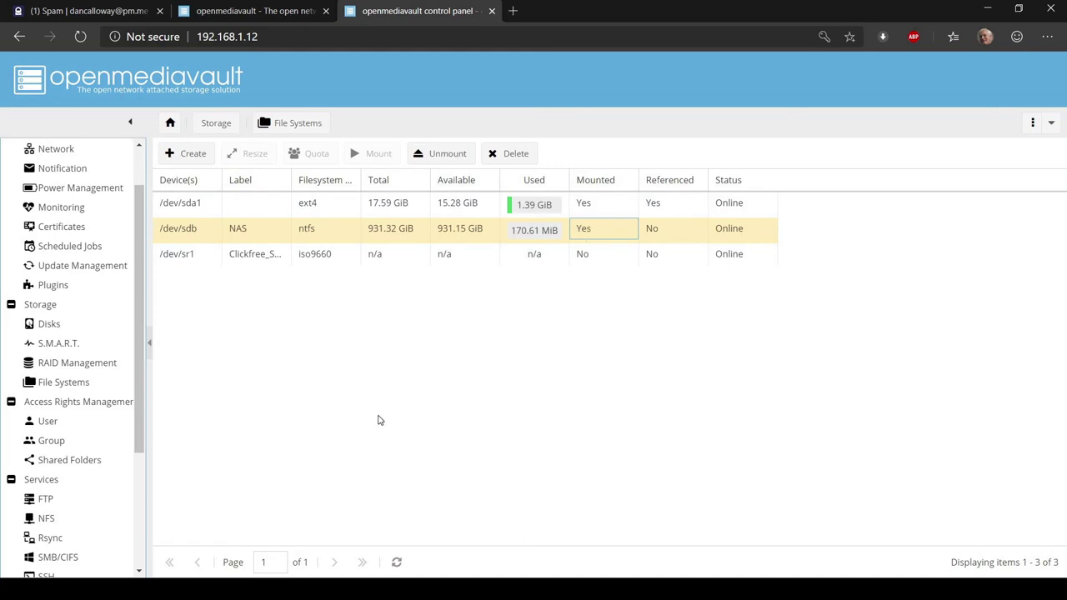
{"action": "left_click_drag", "start_coordinate": [139, 377], "coordinate": [136, 455]}
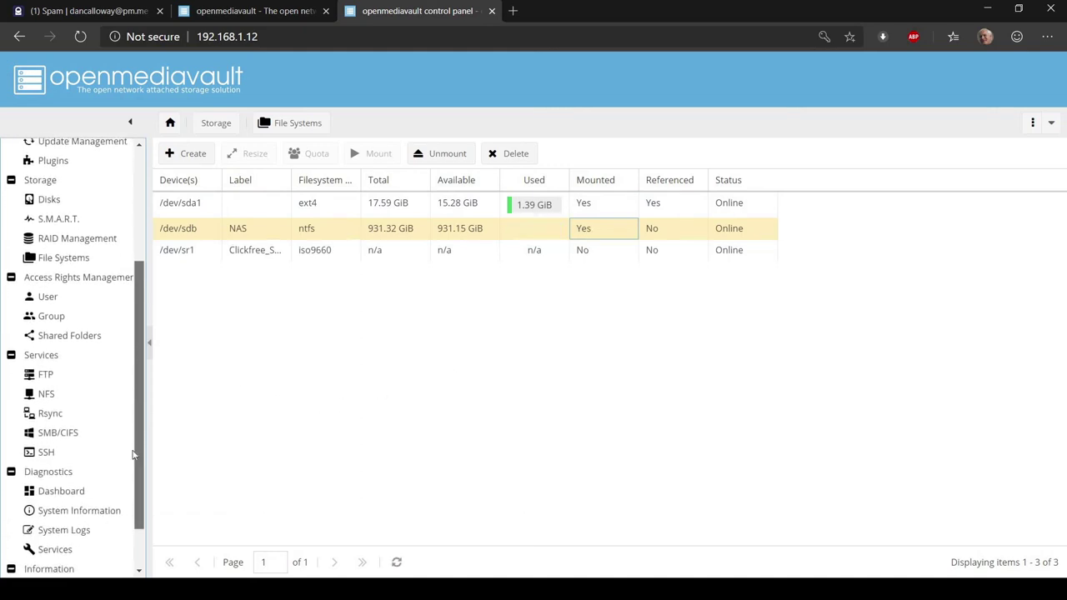
Step: Enable the SMB/CIFS service with workgroup WORKGROUP, apply it, and view the empty Shares list
{"action": "left_click", "coordinate": [56, 435]}
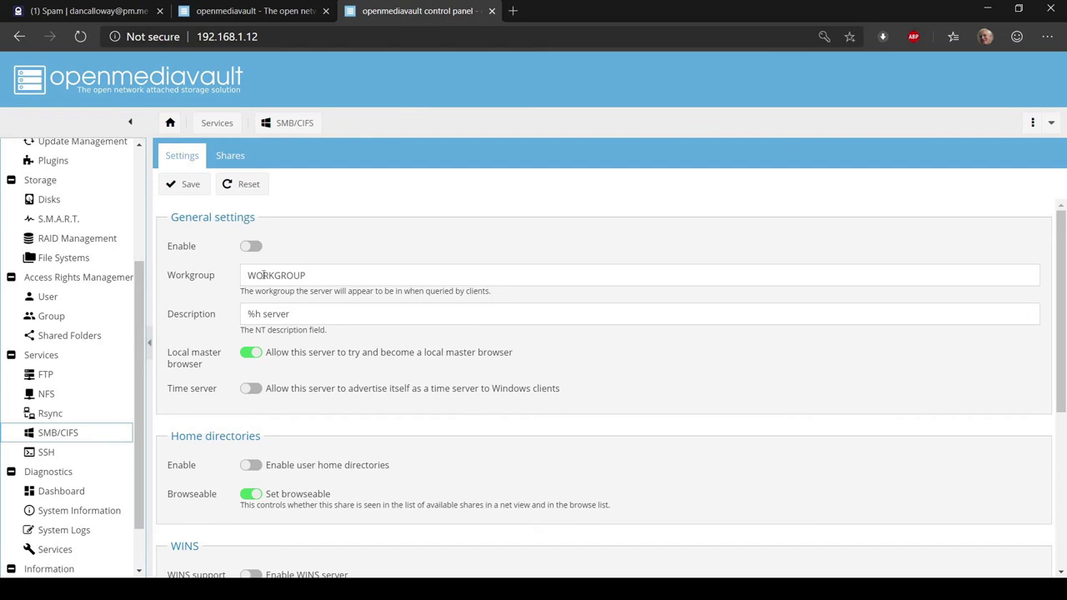
{"action": "left_click", "coordinate": [251, 247]}
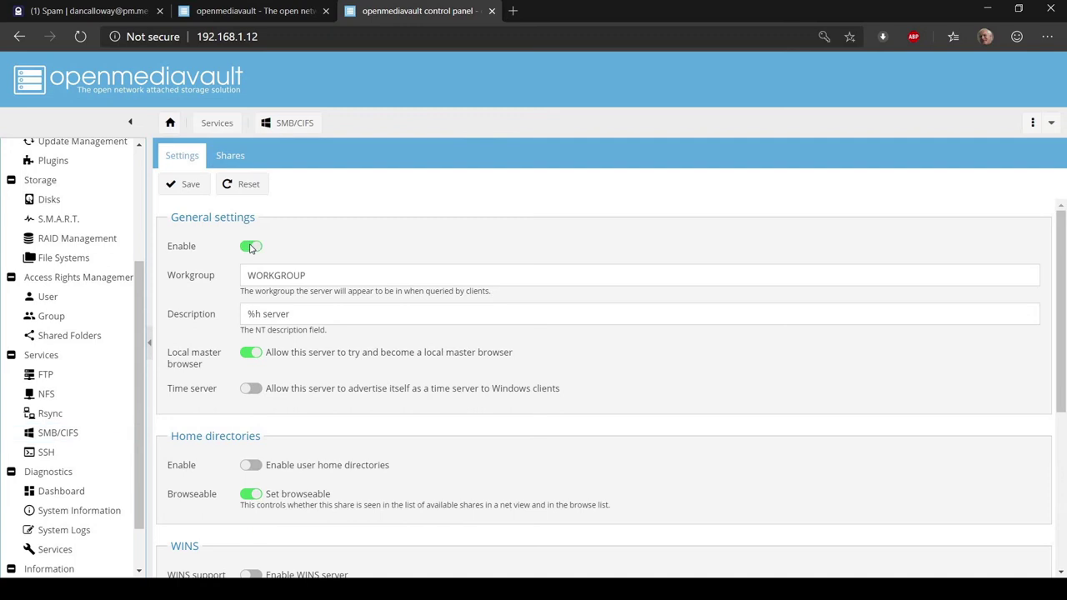
{"action": "left_click", "coordinate": [191, 184]}
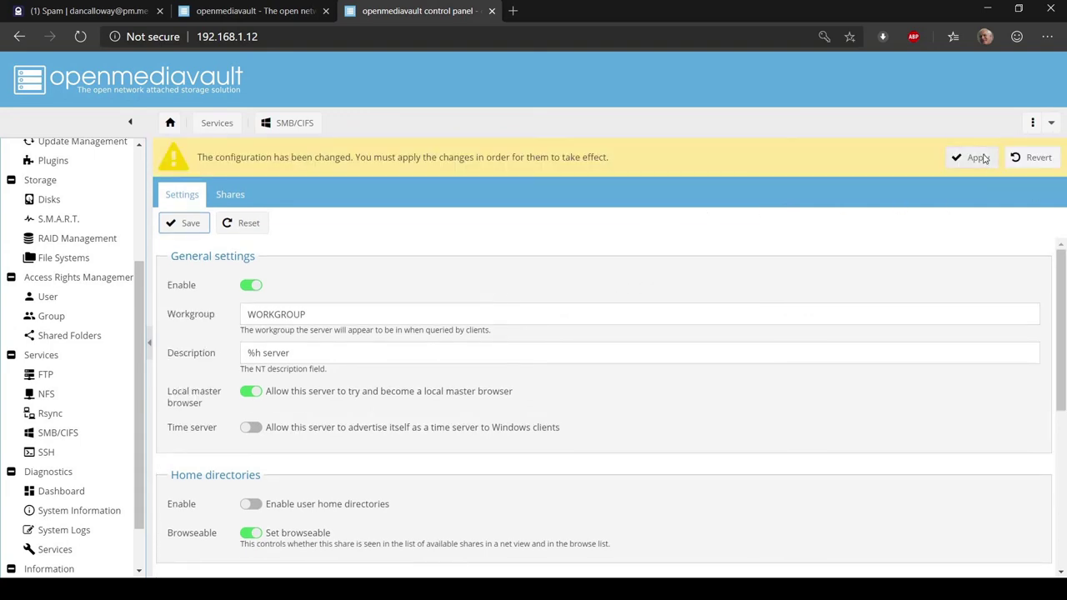
{"action": "left_click", "coordinate": [984, 160]}
{"action": "left_click", "coordinate": [504, 352]}
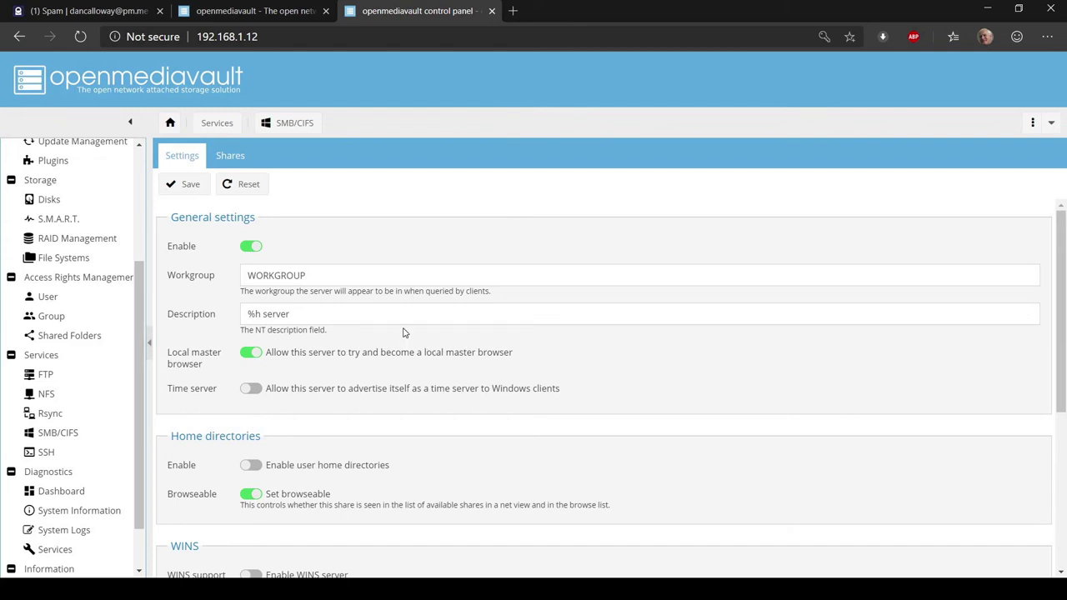
{"action": "left_click", "coordinate": [231, 157]}
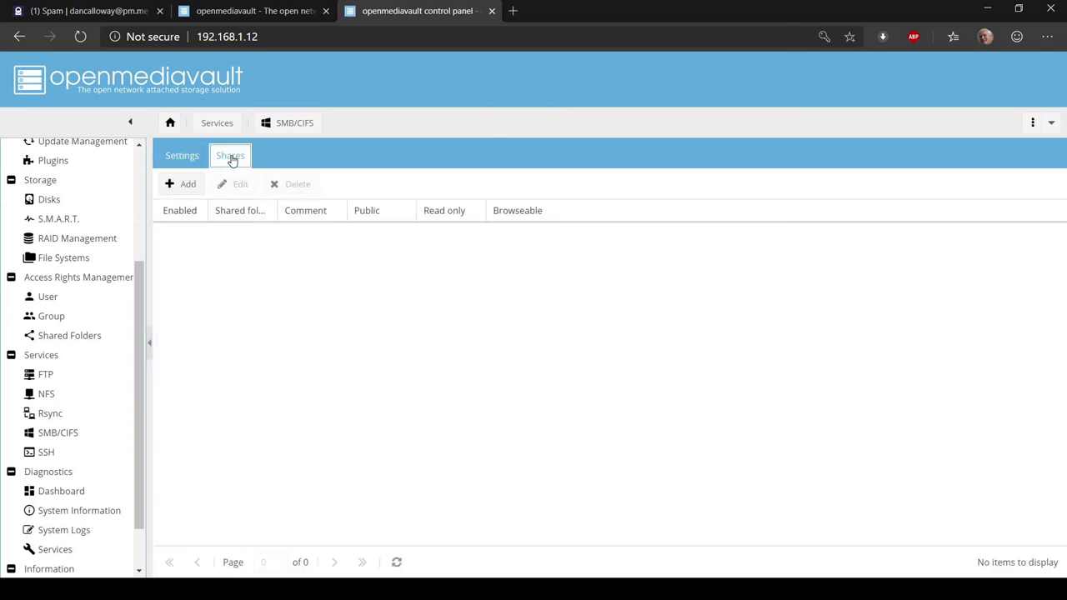
Step: Open the Add share form and its new shared folder dialog, then cancel both unused
{"action": "left_click", "coordinate": [188, 185]}
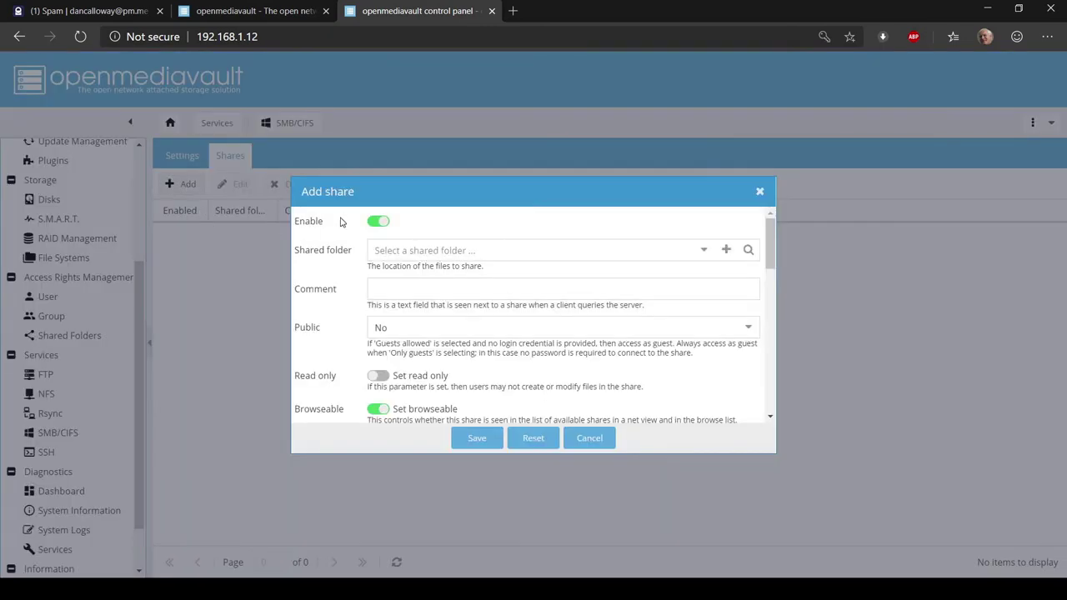
{"action": "left_click", "coordinate": [702, 251]}
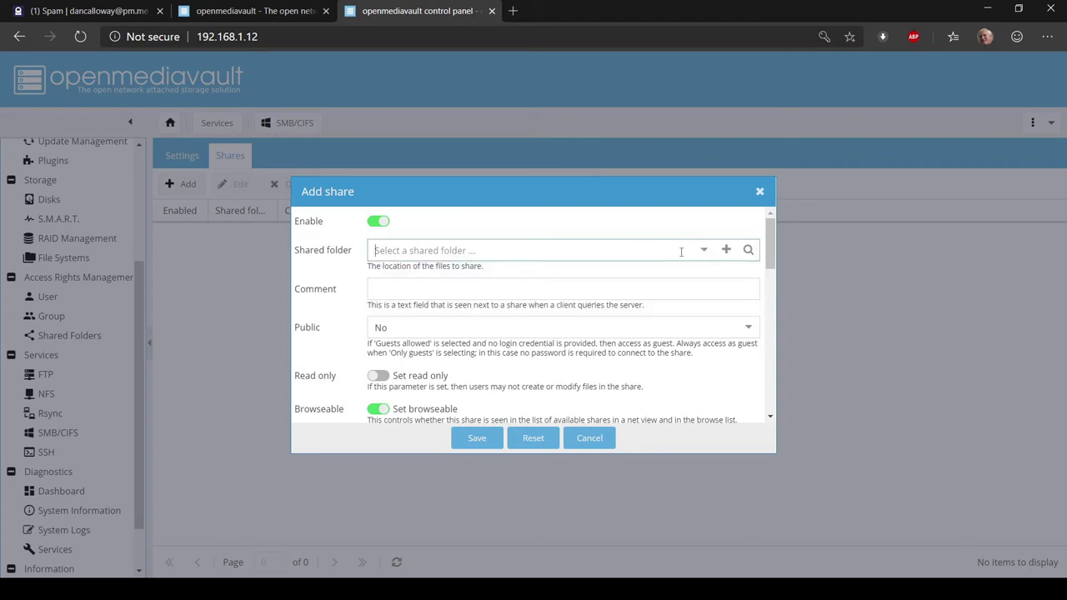
{"action": "left_click", "coordinate": [726, 249]}
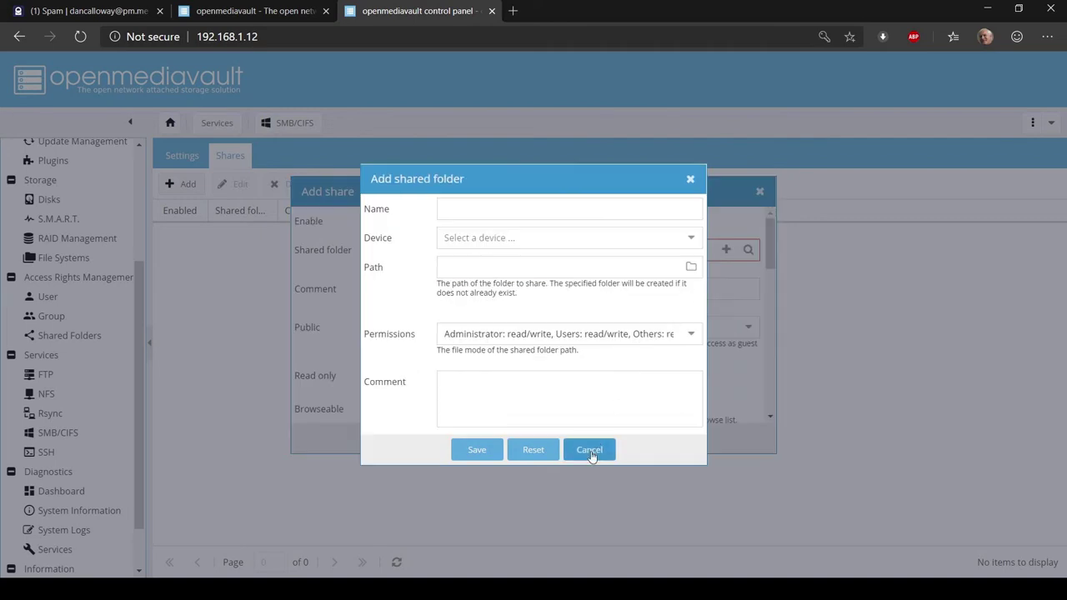
{"action": "left_click", "coordinate": [589, 452]}
{"action": "left_click", "coordinate": [587, 438]}
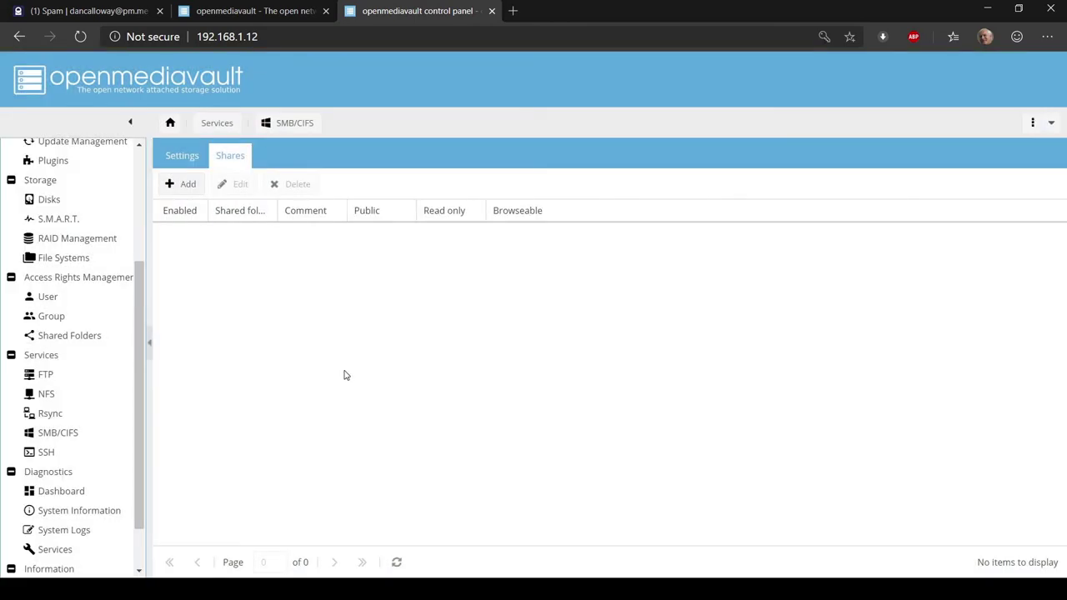
Step: Check the Services overview showing SMB/CIFS and SSH running, then go to Shared Folders
{"action": "scroll", "coordinate": [44, 465], "scroll_direction": "down", "scroll_amount": 1}
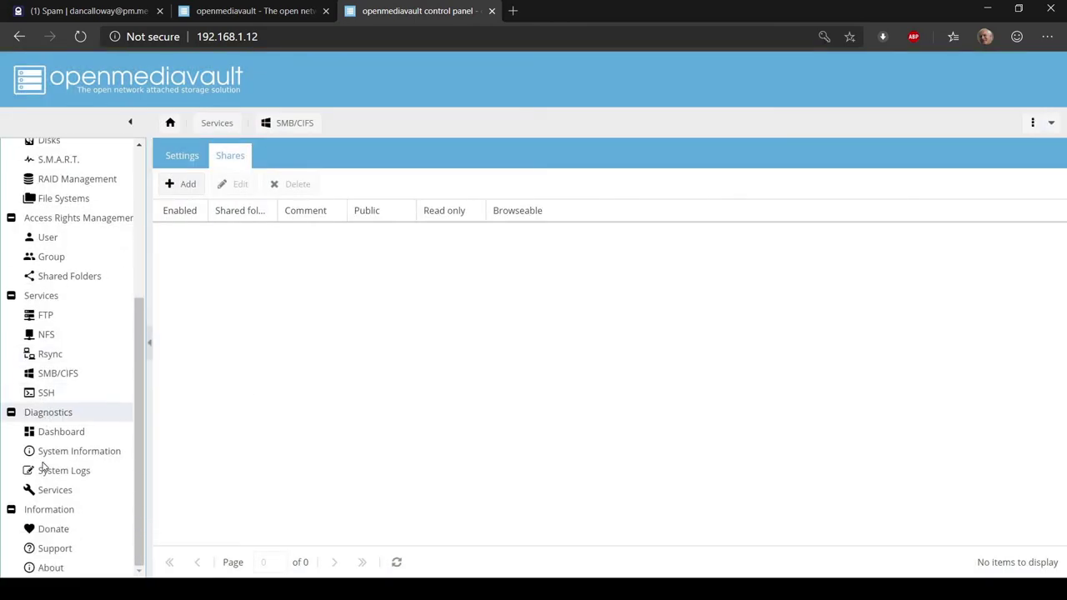
{"action": "left_click", "coordinate": [46, 490]}
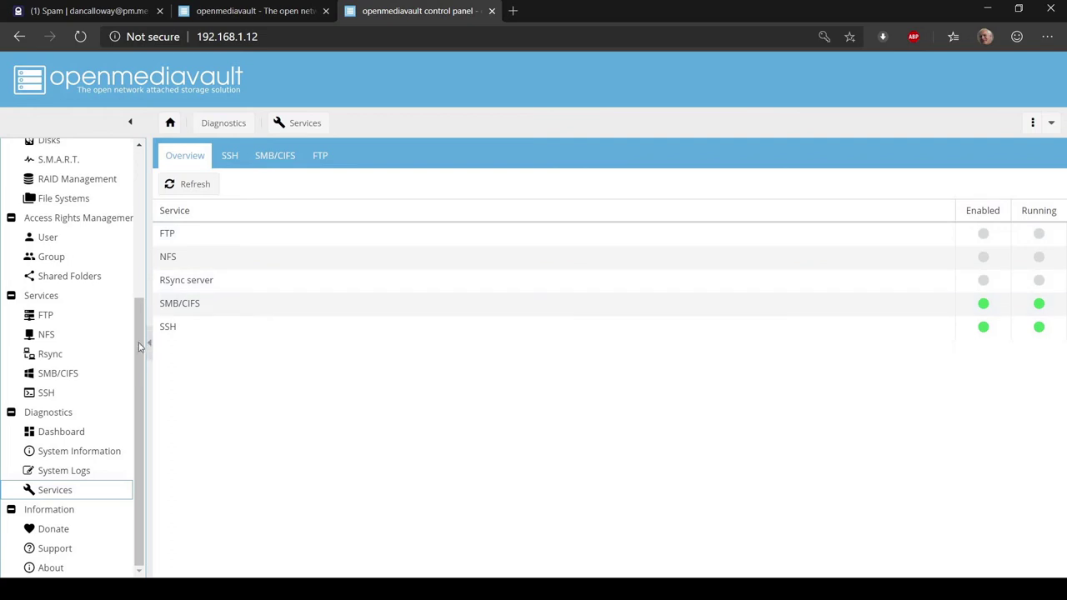
{"action": "left_click_drag", "start_coordinate": [142, 345], "coordinate": [153, 381]}
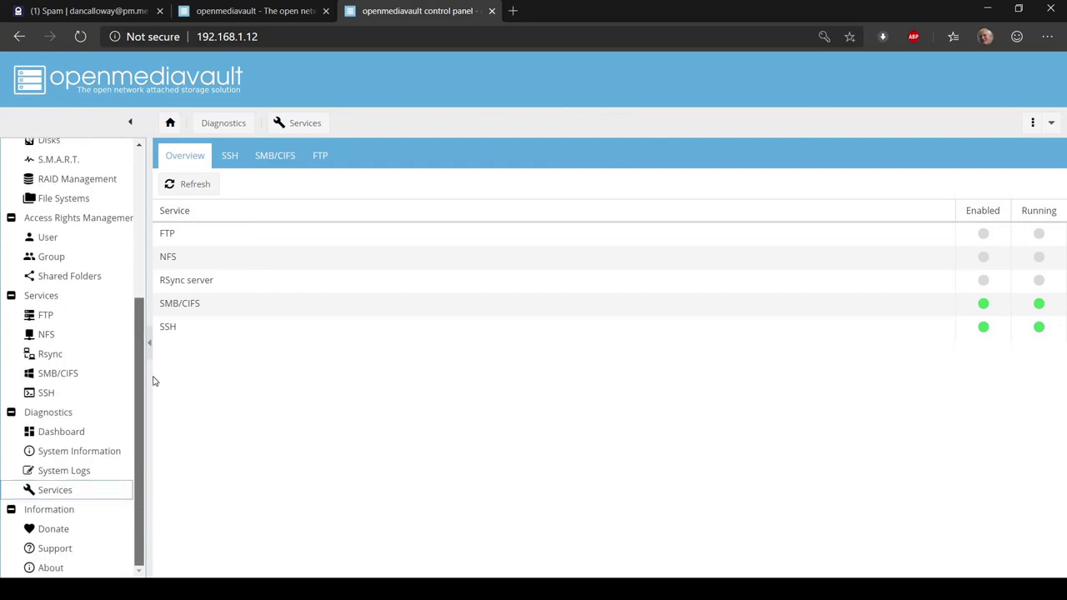
{"action": "scroll", "coordinate": [77, 402], "scroll_direction": "up", "scroll_amount": 2}
{"action": "left_click", "coordinate": [69, 415]}
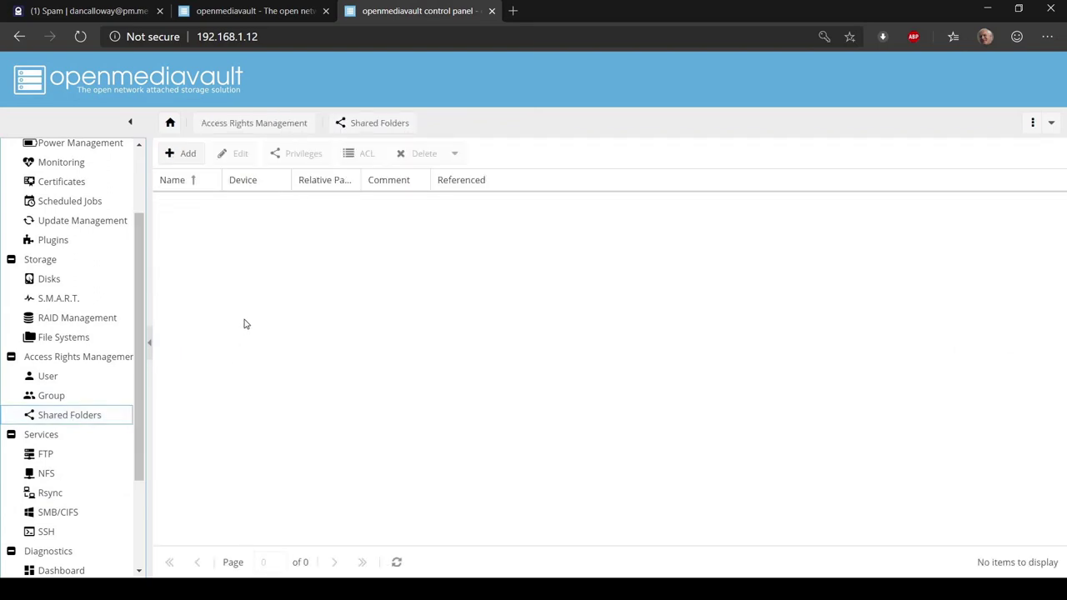
Step: Create shared folder 'Public' (path Public/) on NAS with Everyone: read/write, and apply it
{"action": "left_click", "coordinate": [183, 153]}
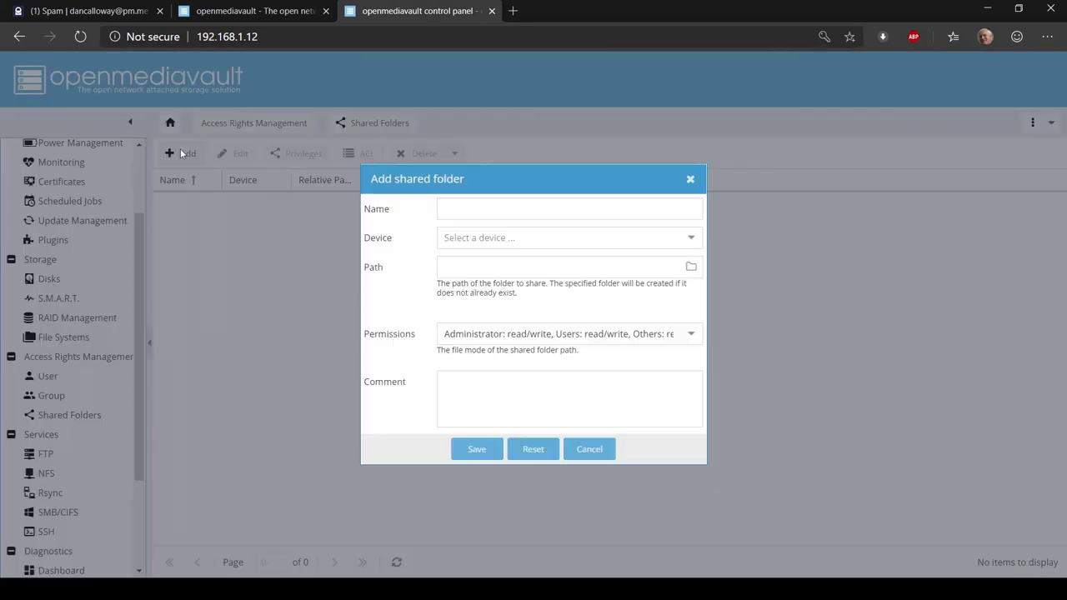
{"action": "left_click", "coordinate": [451, 209]}
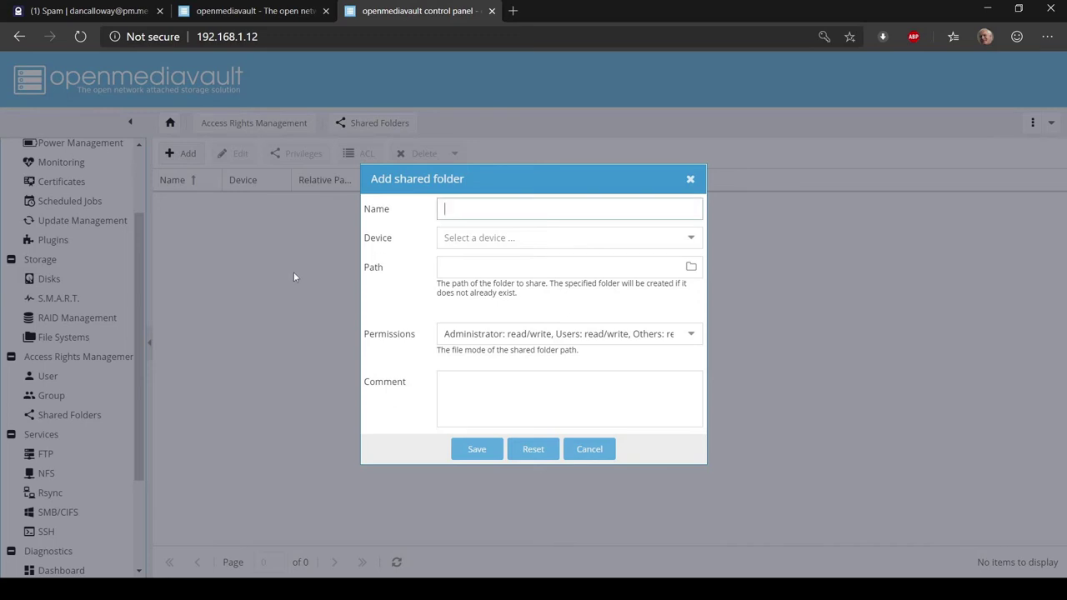
{"action": "type", "text": "Public"}
{"action": "left_click", "coordinate": [690, 240]}
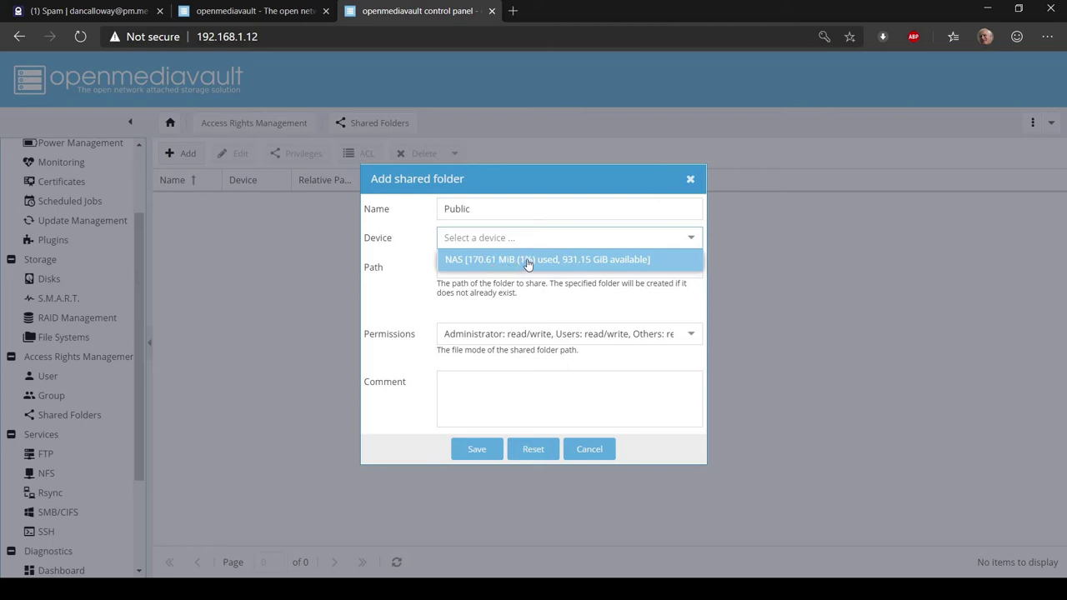
{"action": "left_click", "coordinate": [599, 264]}
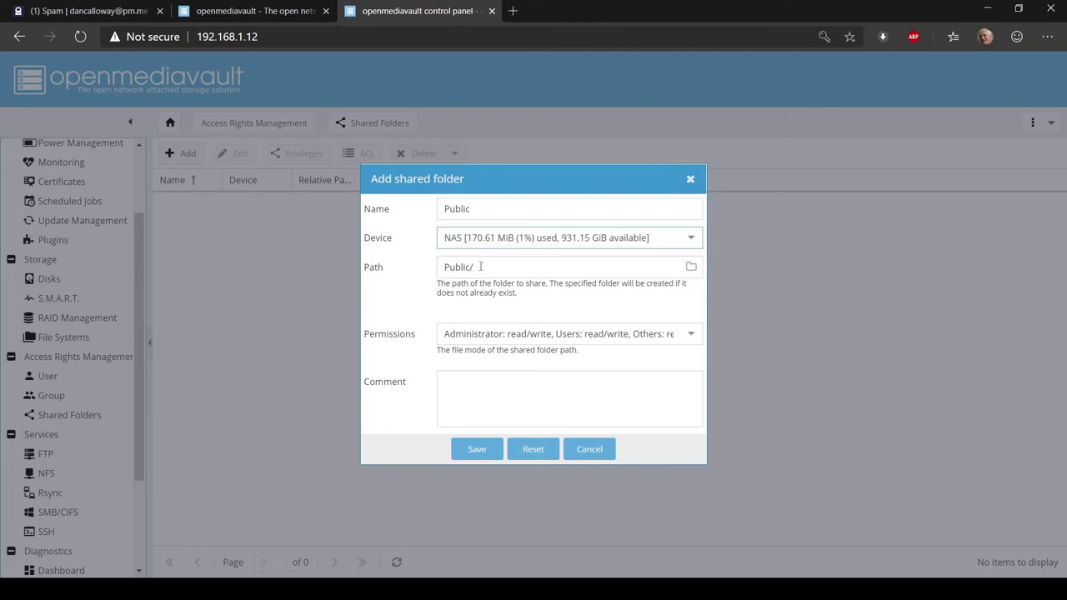
{"action": "left_click", "coordinate": [692, 335]}
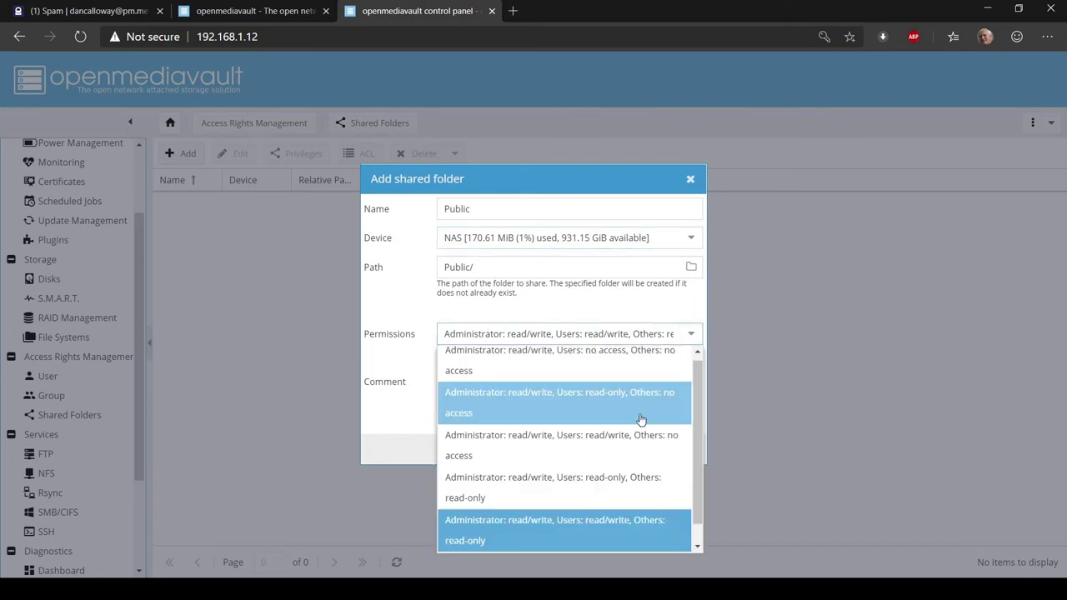
{"action": "scroll", "coordinate": [617, 467], "scroll_direction": "down", "scroll_amount": 1}
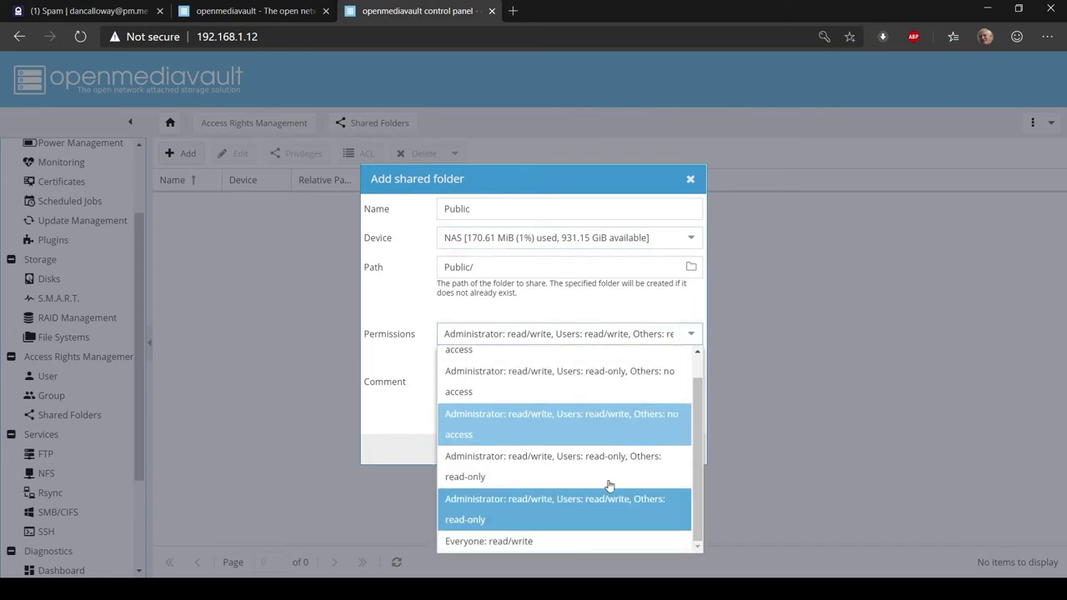
{"action": "left_click", "coordinate": [584, 538]}
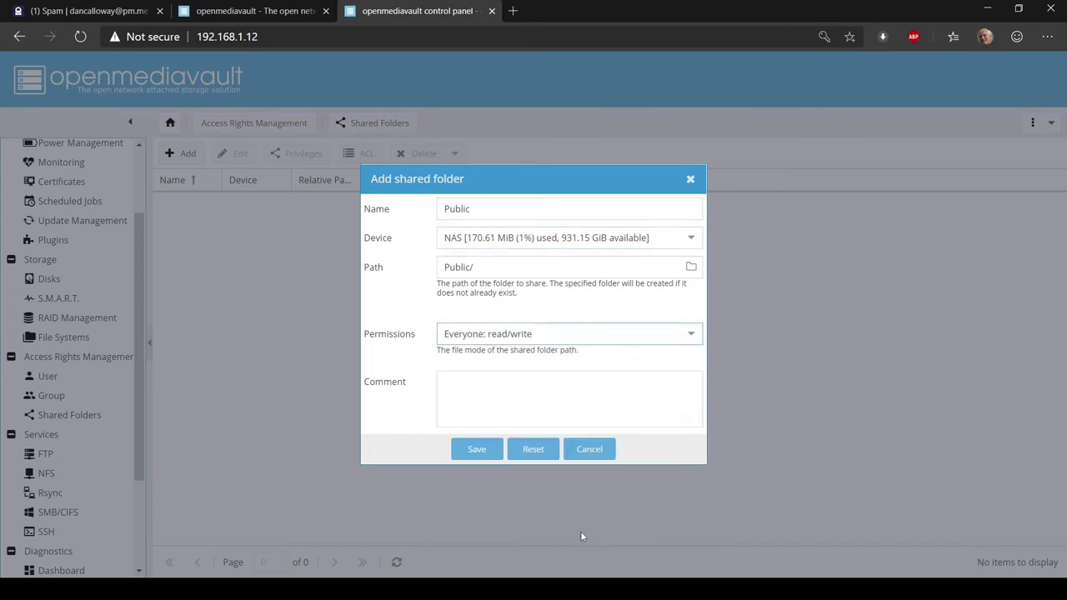
{"action": "left_click", "coordinate": [474, 452]}
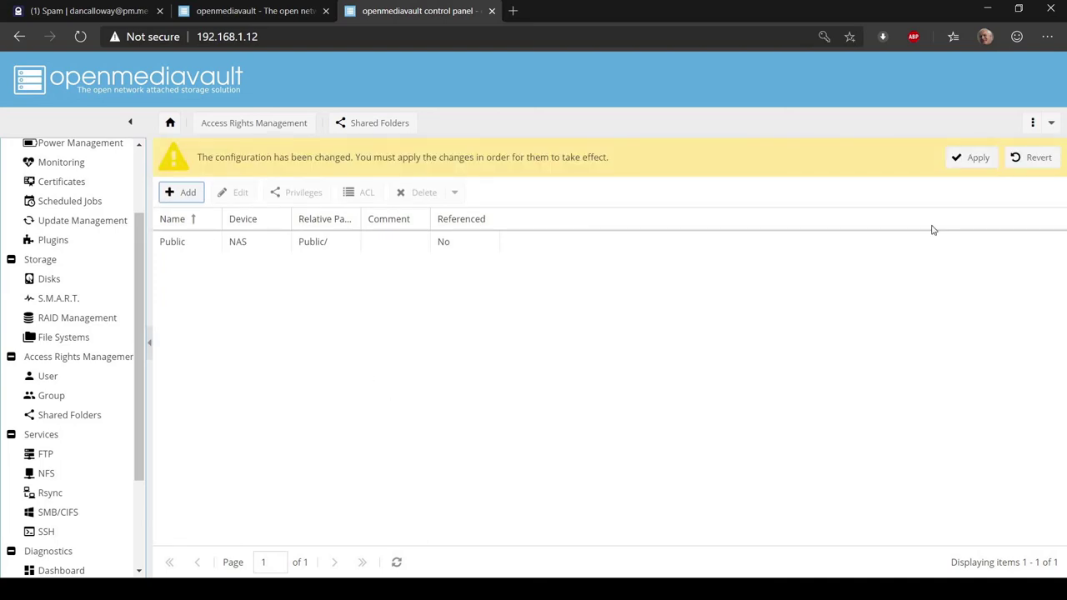
{"action": "left_click", "coordinate": [977, 158]}
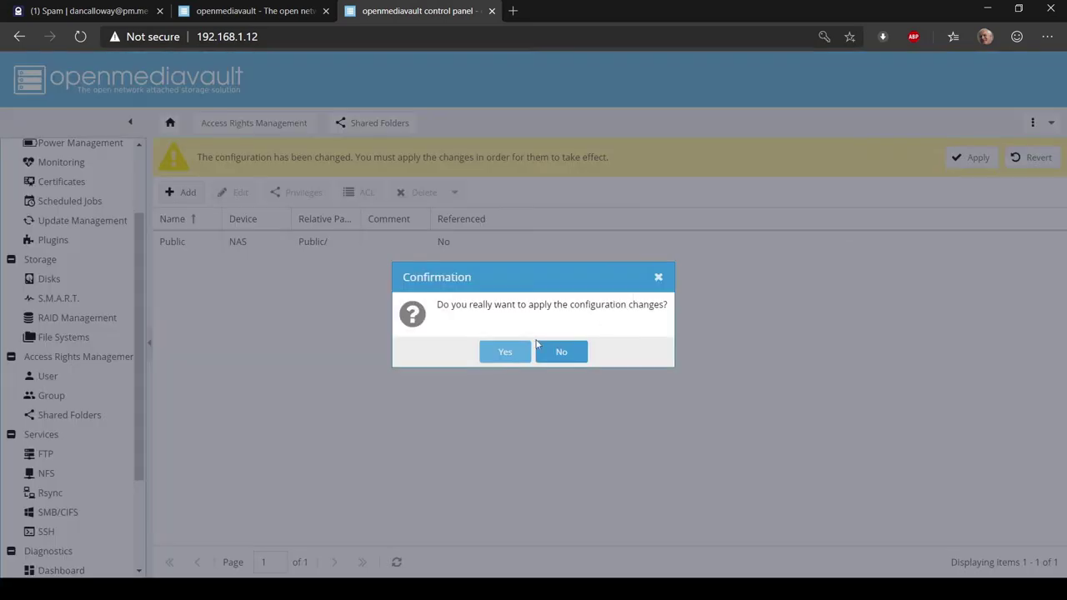
{"action": "left_click", "coordinate": [507, 356]}
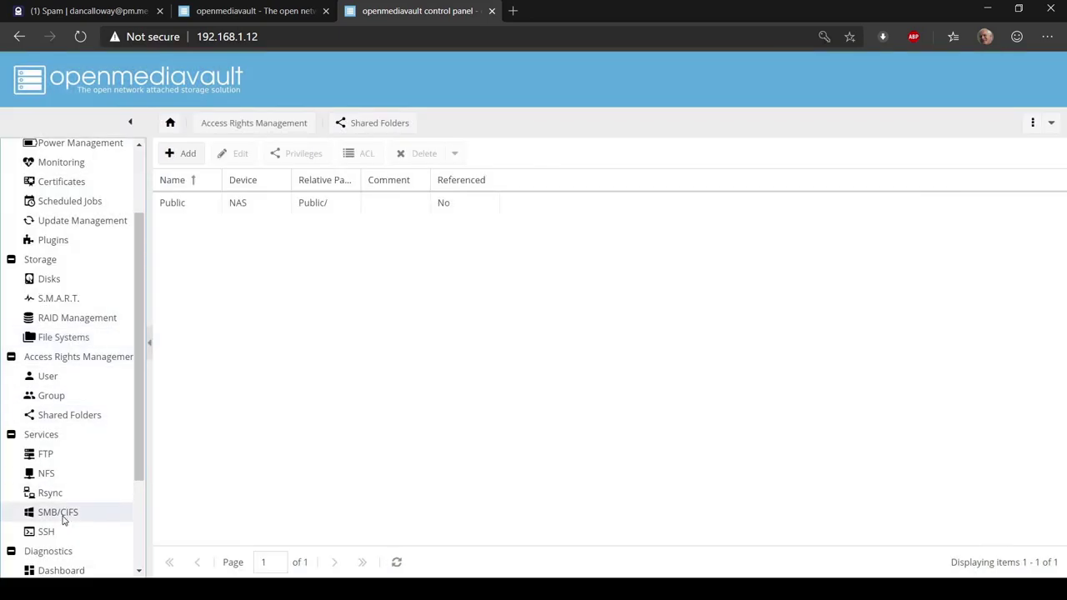
Step: Add an SMB share for the Public folder set to Only guests, save it and apply the changes
{"action": "left_click", "coordinate": [63, 516]}
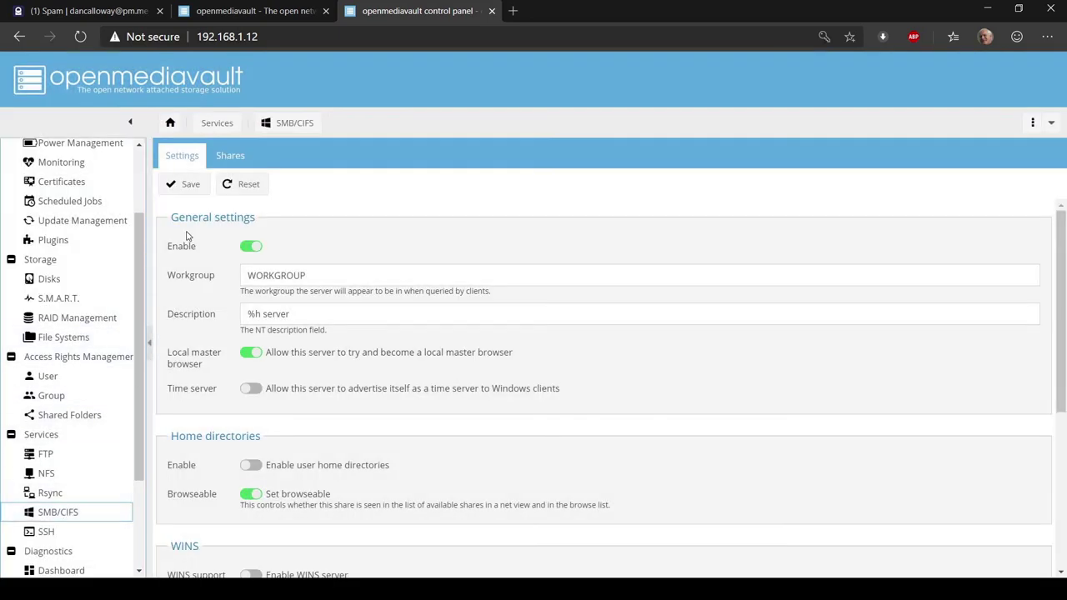
{"action": "left_click", "coordinate": [236, 160]}
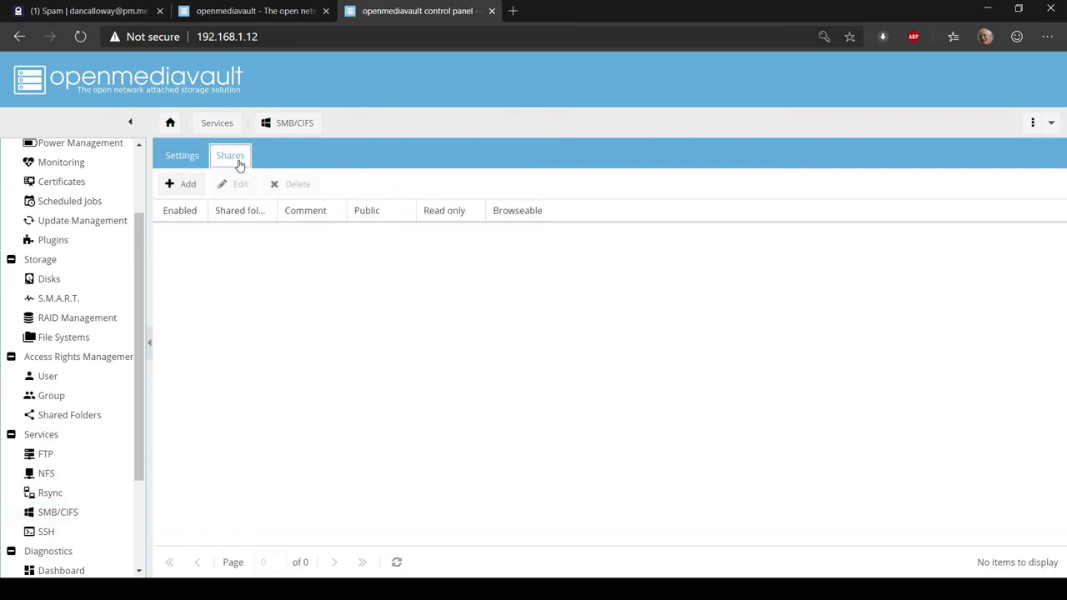
{"action": "left_click", "coordinate": [188, 183]}
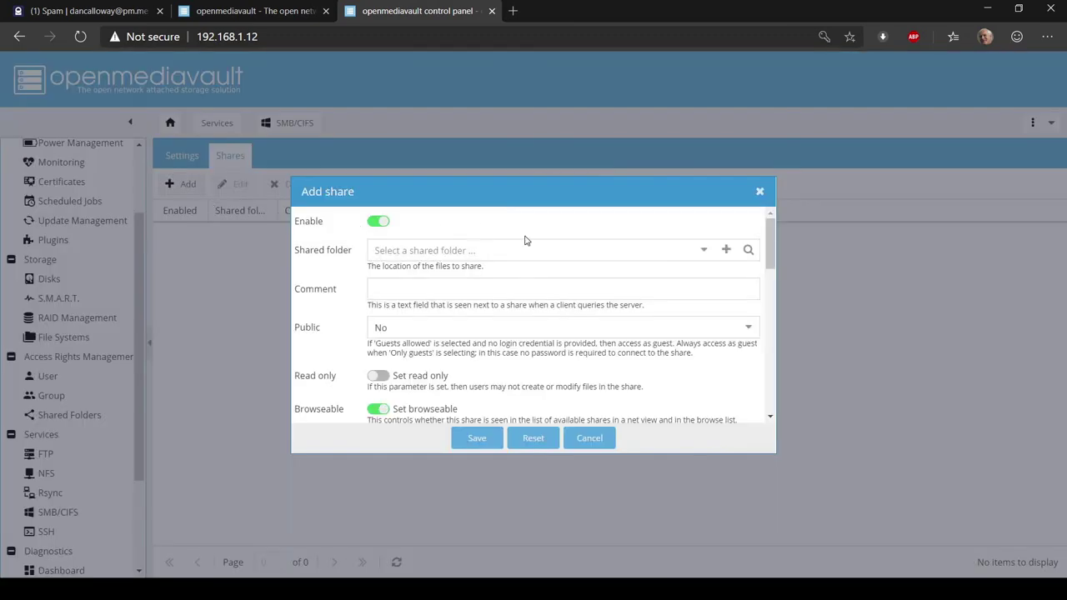
{"action": "left_click", "coordinate": [700, 249]}
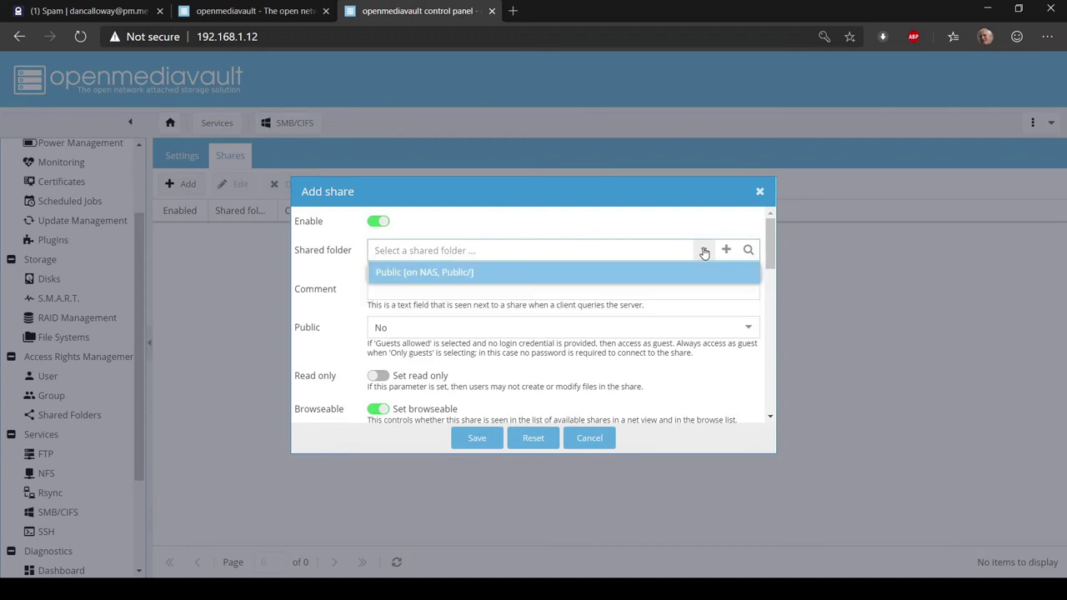
{"action": "left_click", "coordinate": [399, 275]}
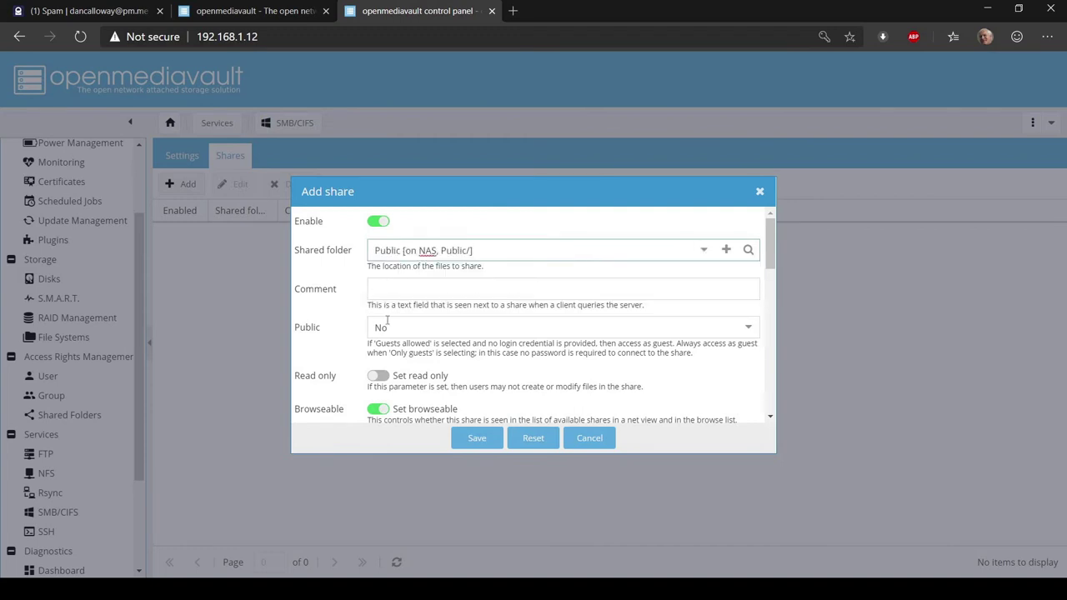
{"action": "left_click", "coordinate": [748, 330]}
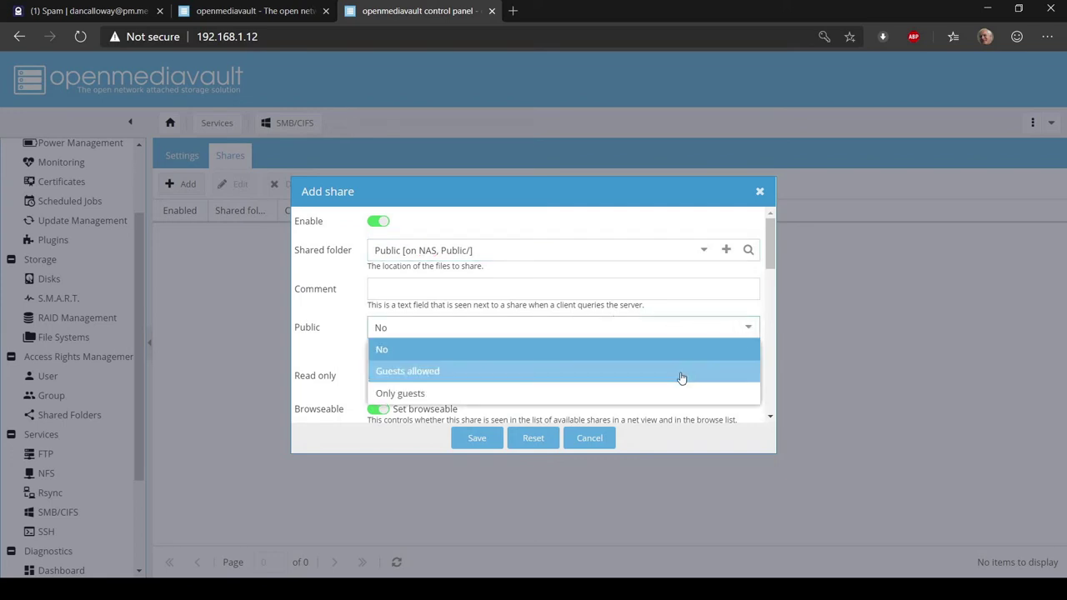
{"action": "left_click", "coordinate": [667, 393]}
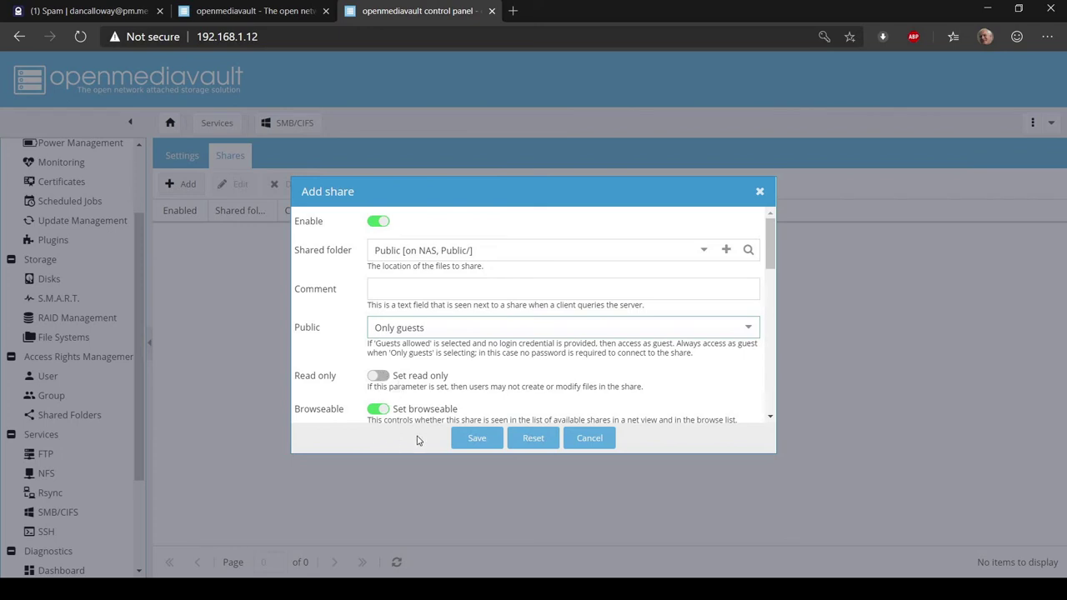
{"action": "left_click", "coordinate": [459, 436]}
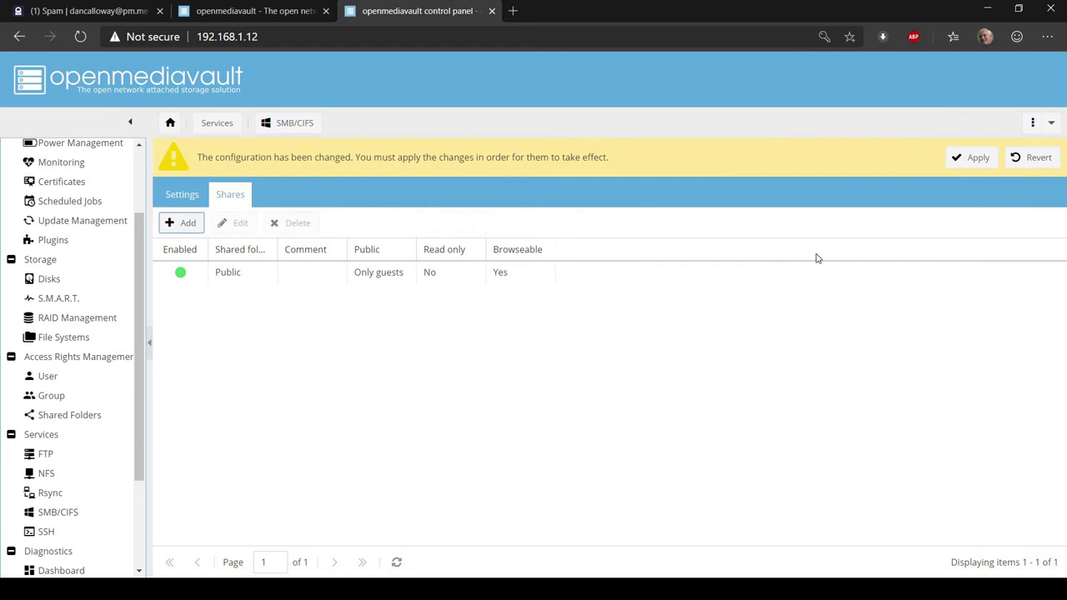
{"action": "left_click", "coordinate": [972, 160]}
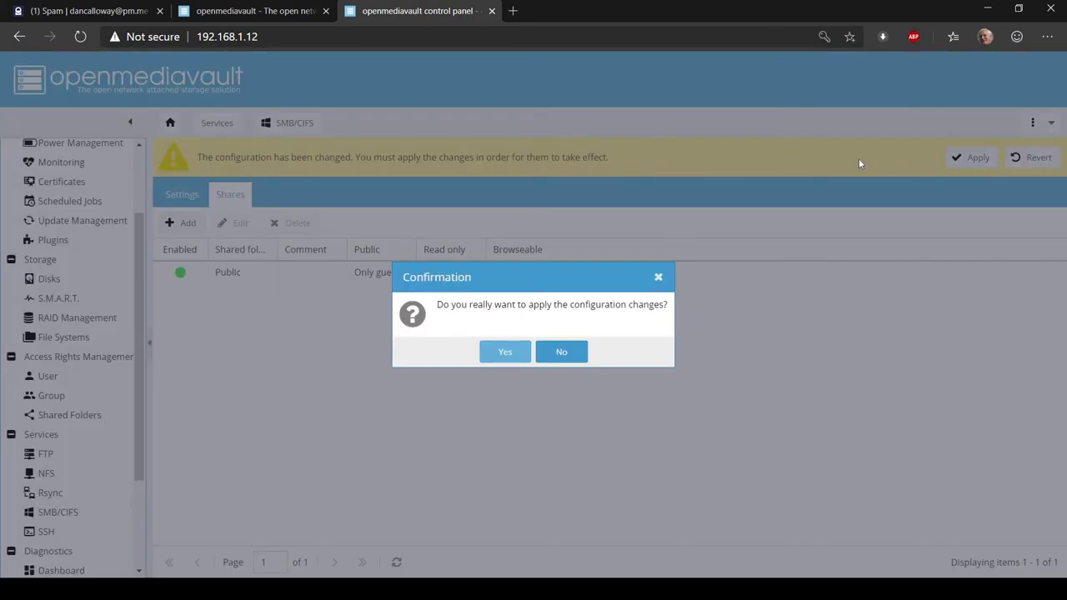
{"action": "left_click", "coordinate": [518, 358]}
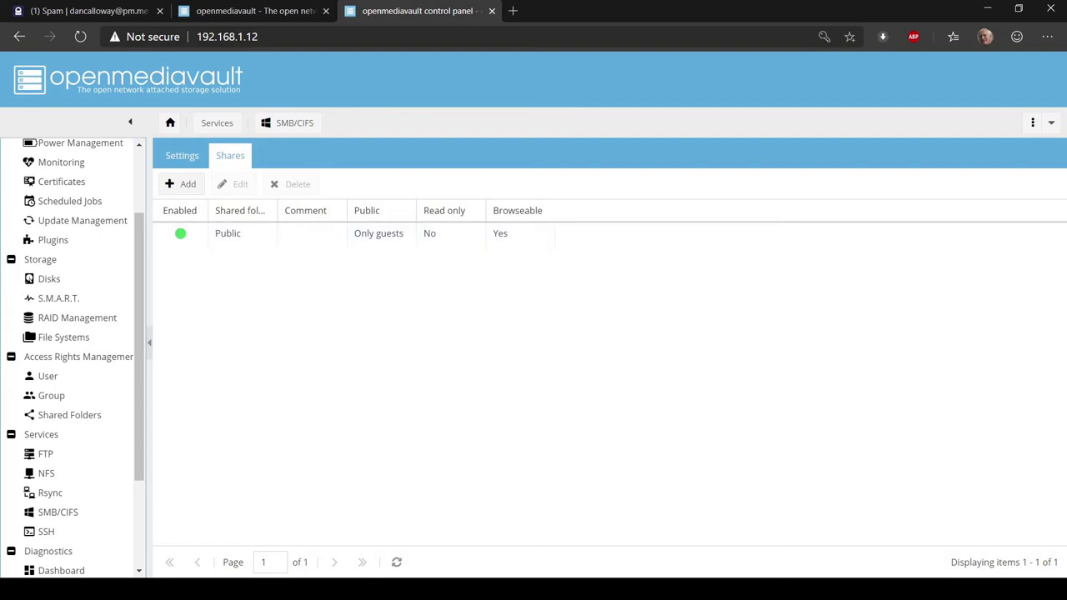
{"action": "mouse_move", "coordinate": [323, 590]}
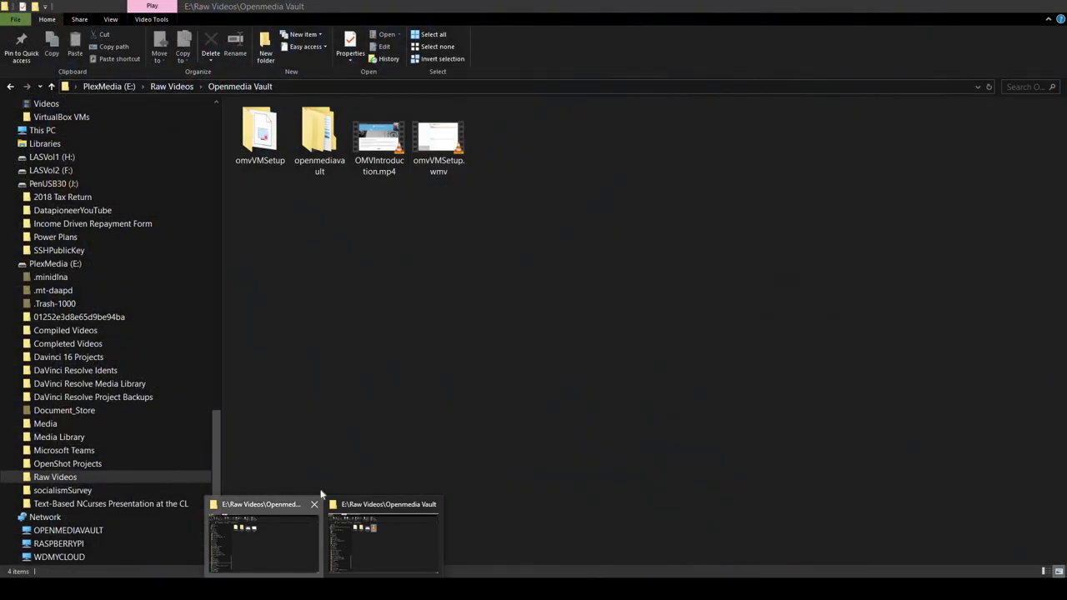
Step: In This PC, try opening the disconnected Public (Z:) network drive and dismiss its menu
{"action": "left_click", "coordinate": [285, 533]}
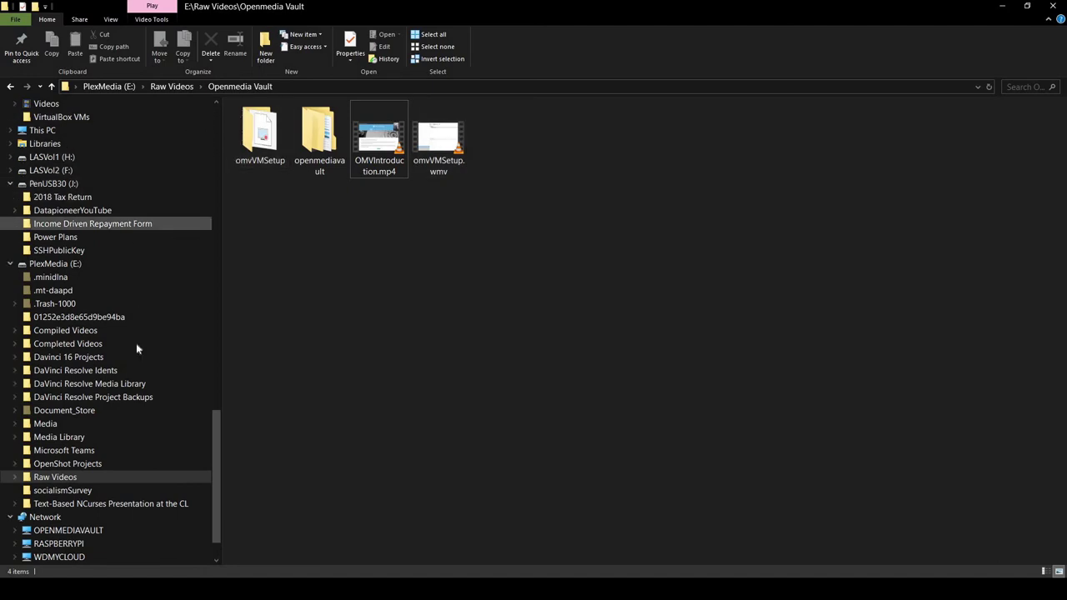
{"action": "left_click_drag", "start_coordinate": [216, 442], "coordinate": [248, 162]}
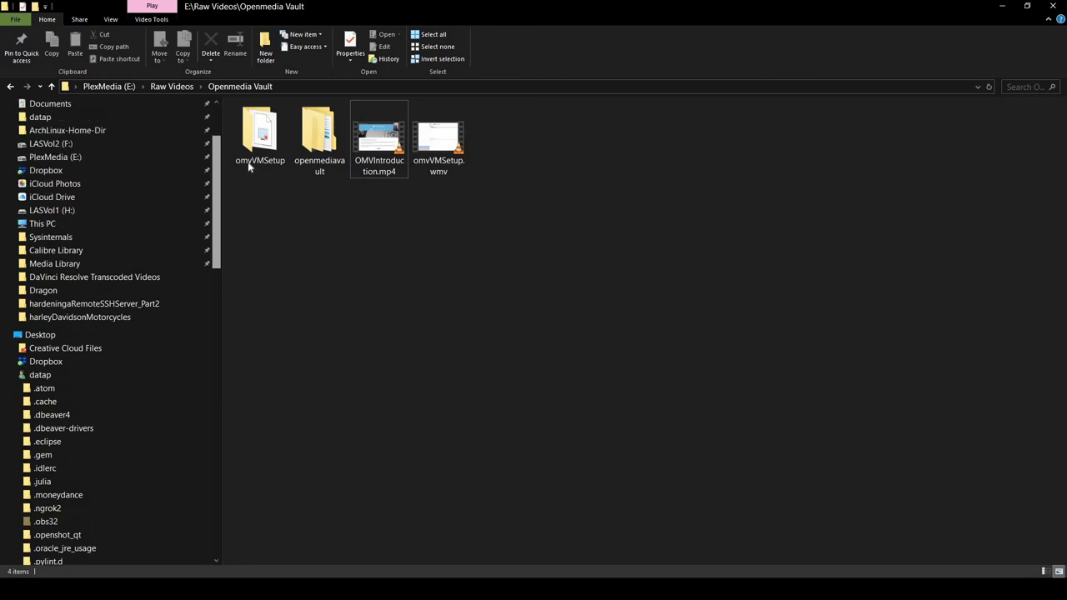
{"action": "left_click", "coordinate": [49, 225]}
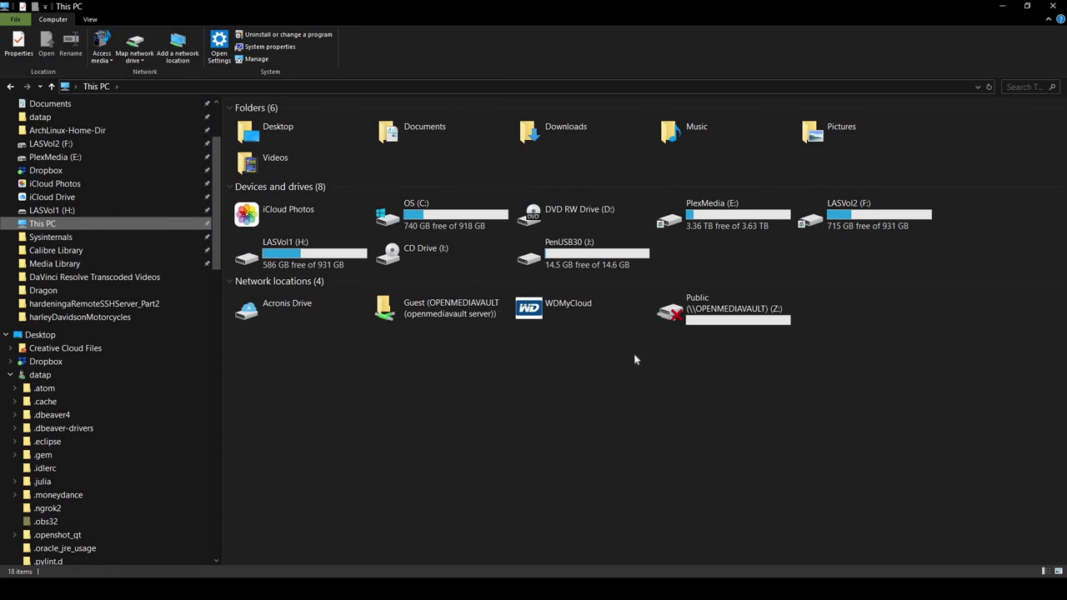
{"action": "double_click", "coordinate": [717, 309]}
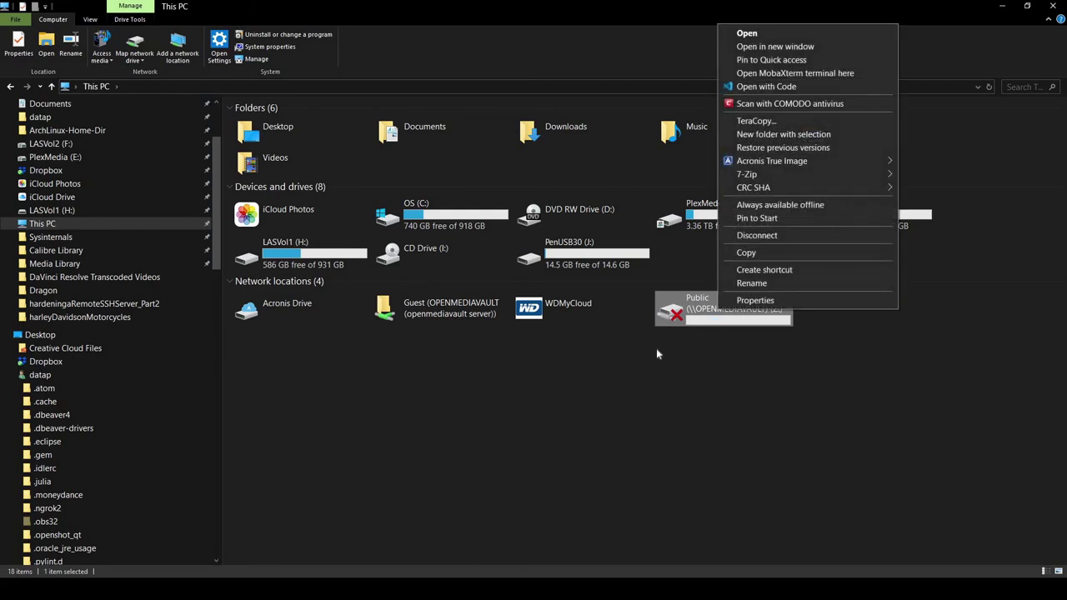
{"action": "left_click", "coordinate": [691, 391]}
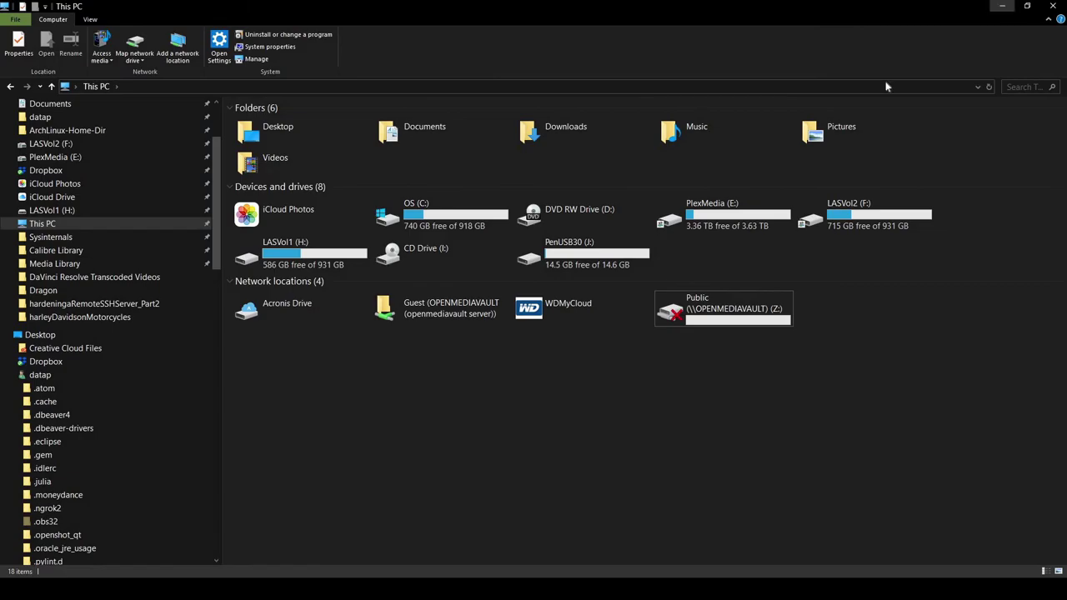
Step: Minimize File Explorer, Edge and VirtualBox Manager to show the desktop
{"action": "left_click", "coordinate": [1002, 6]}
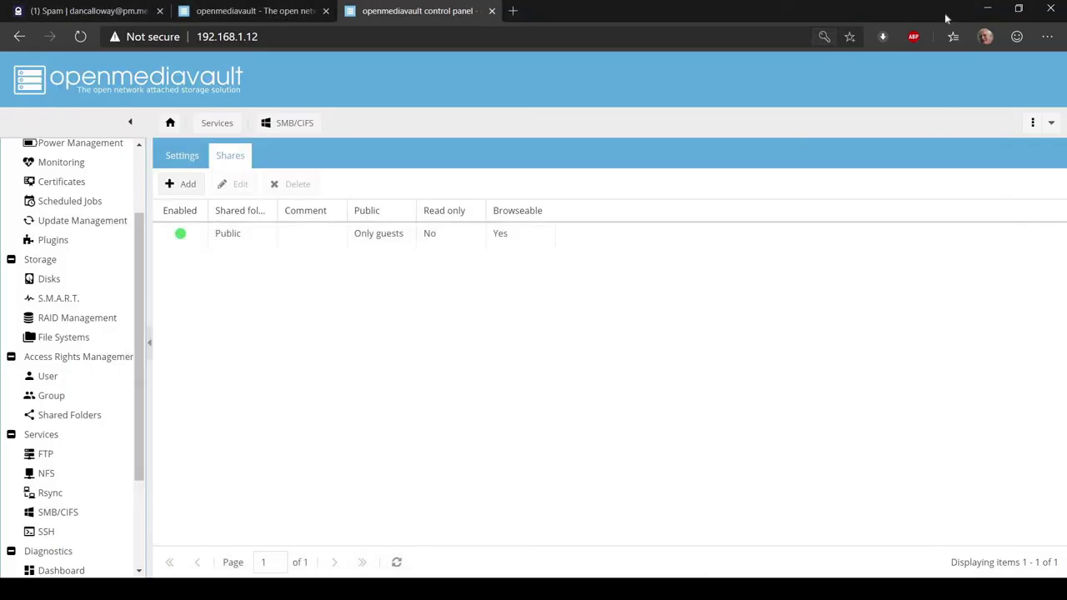
{"action": "left_click", "coordinate": [995, 11]}
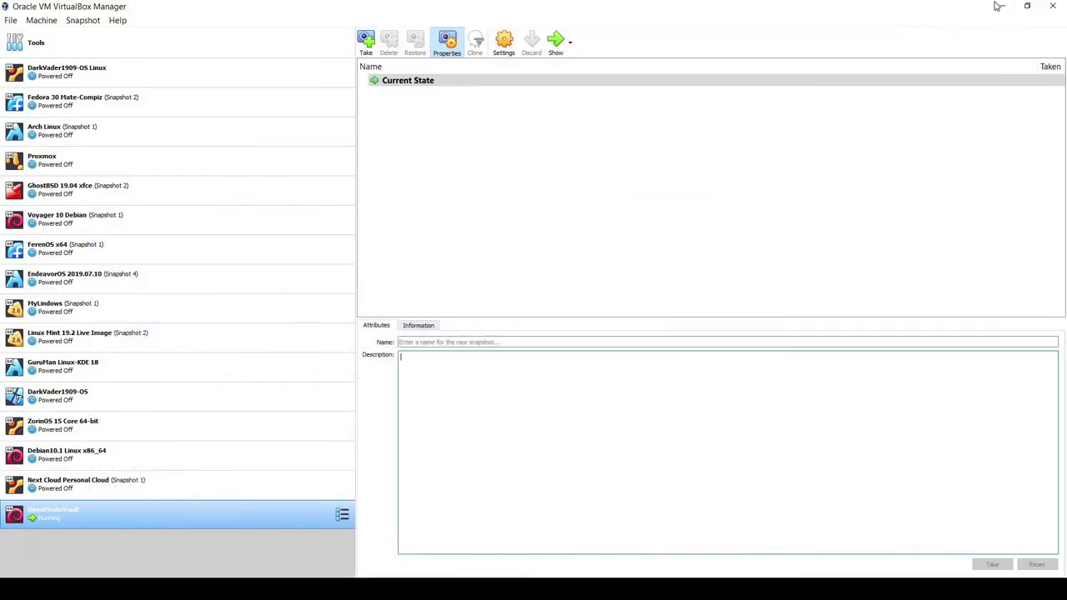
{"action": "left_click", "coordinate": [1005, 7]}
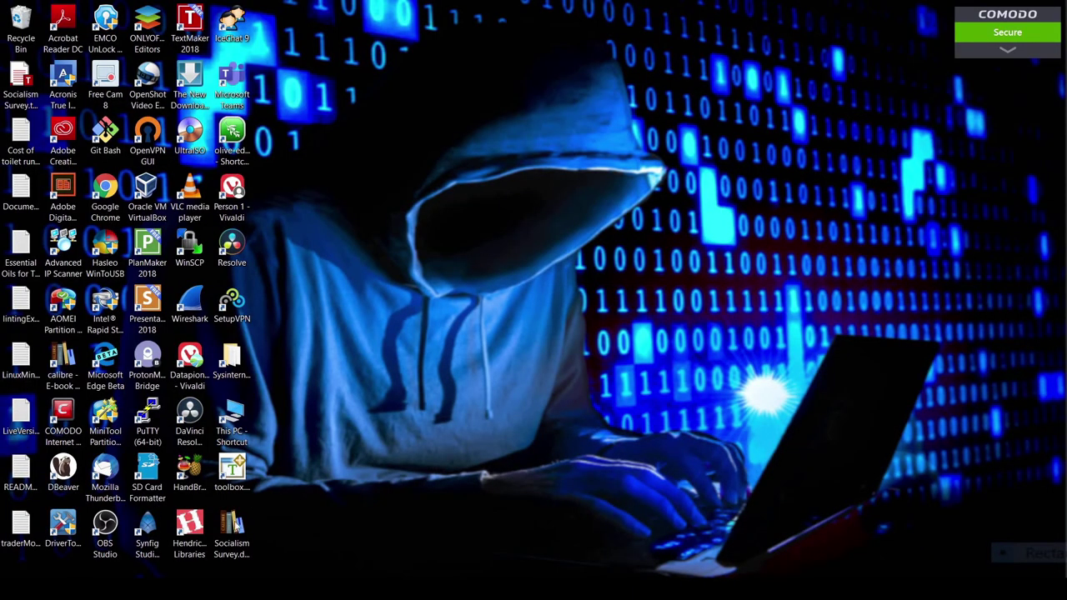
Step: From the This PC shortcut, map drive Y: by browsing to the \\OPENMEDIAVAULT\Public share
{"action": "right_click", "coordinate": [236, 414]}
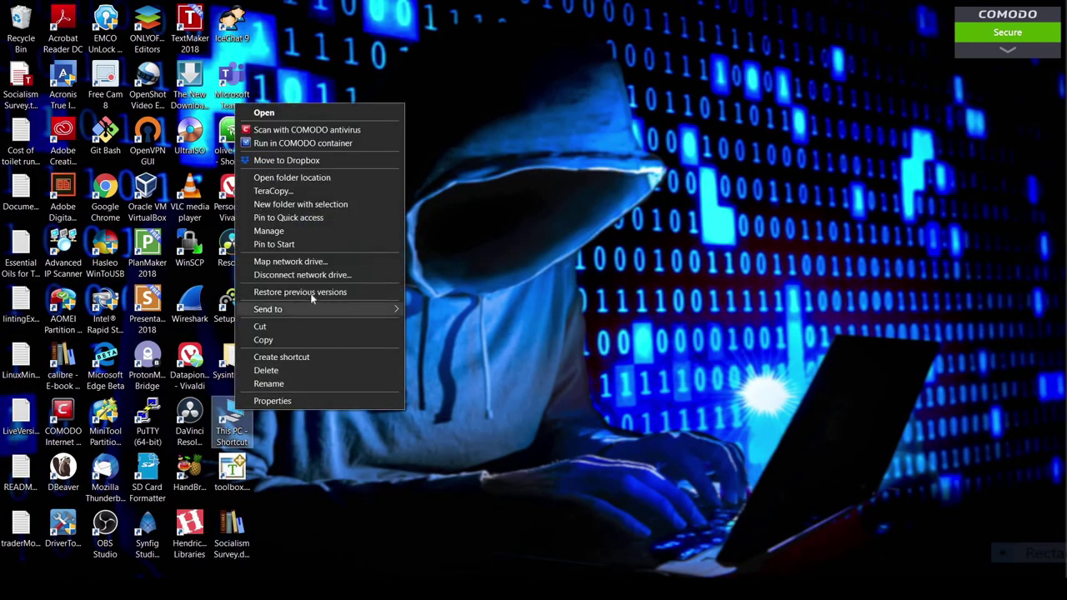
{"action": "left_click", "coordinate": [322, 261]}
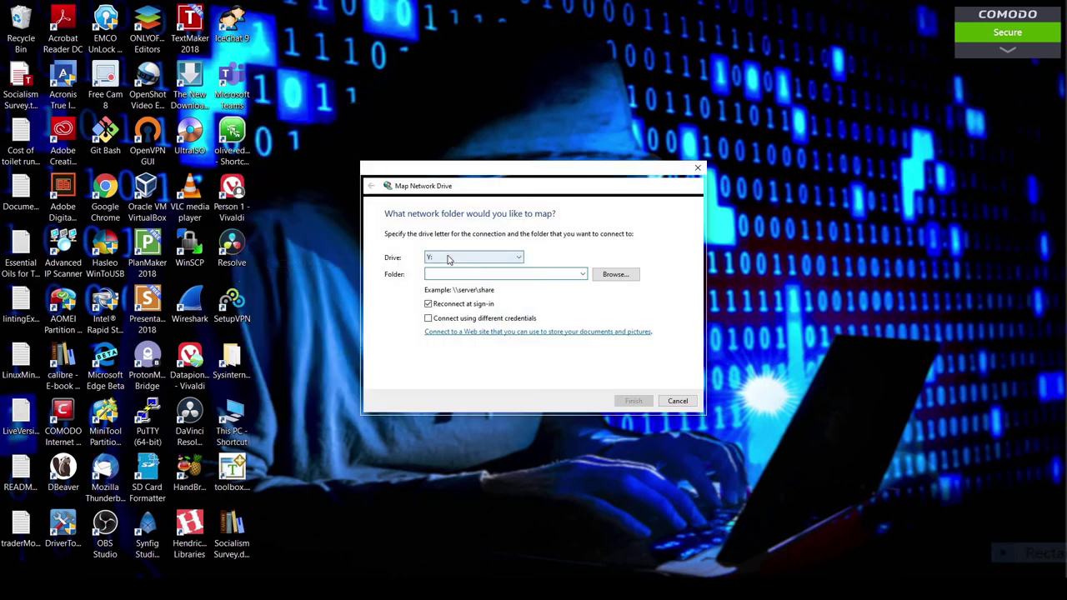
{"action": "left_click", "coordinate": [617, 275]}
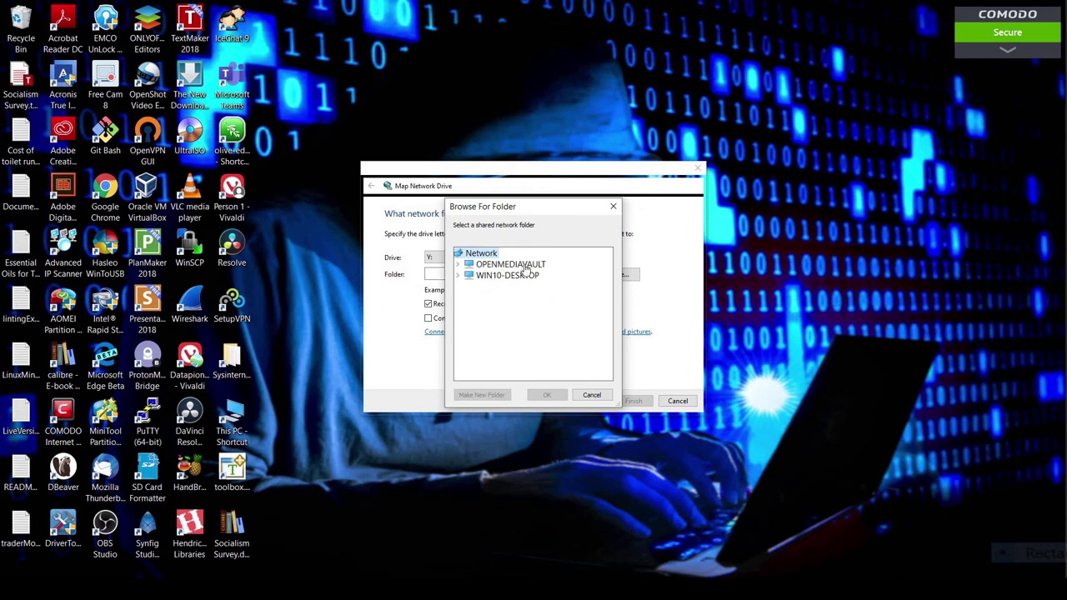
{"action": "left_click", "coordinate": [457, 265]}
{"action": "left_click", "coordinate": [469, 275]}
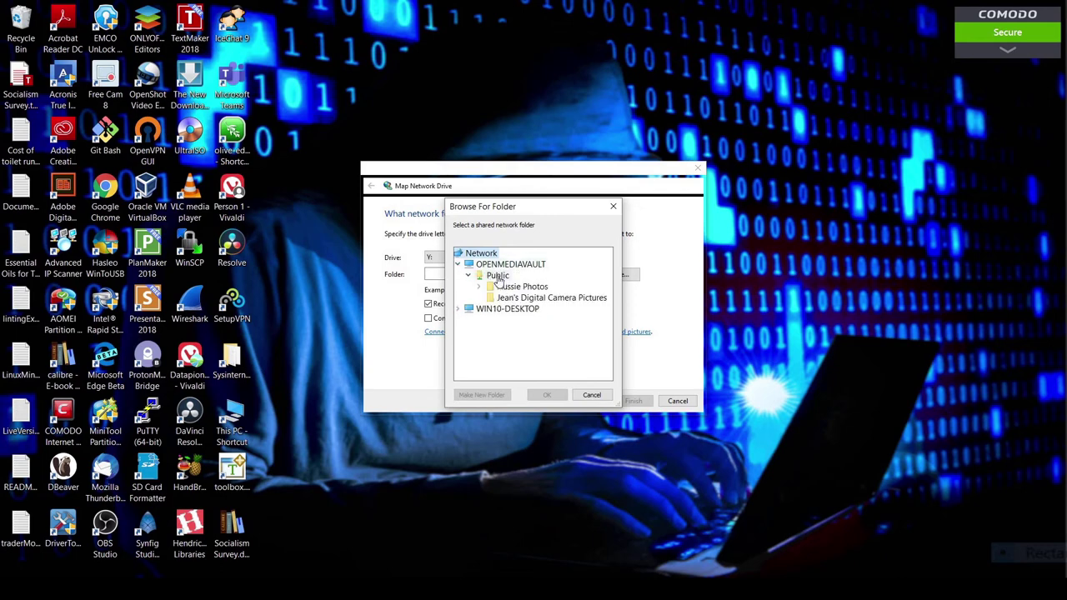
{"action": "left_click", "coordinate": [498, 276]}
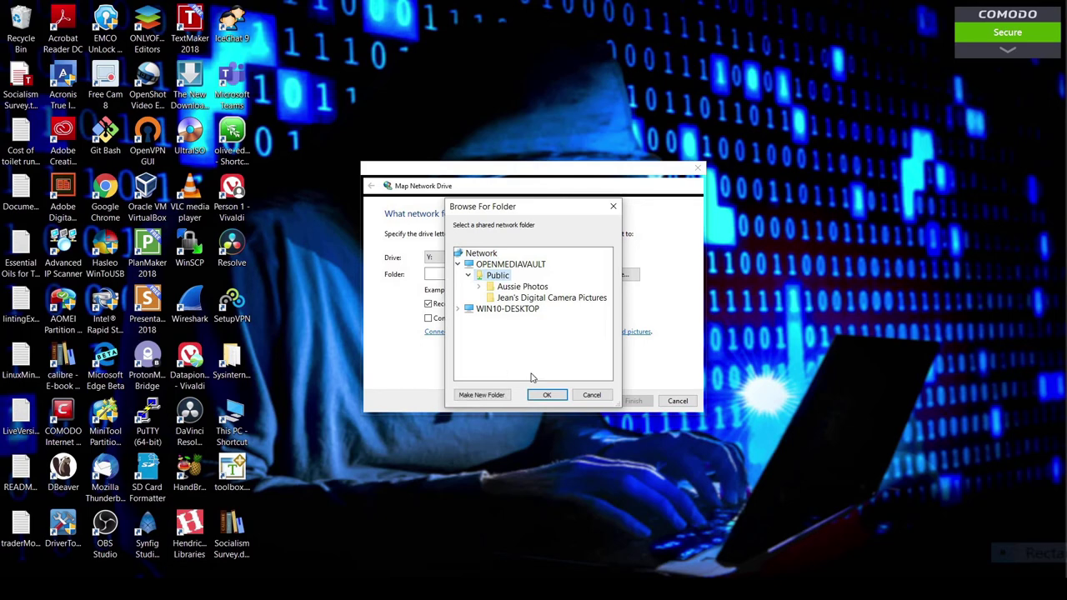
{"action": "left_click", "coordinate": [538, 398]}
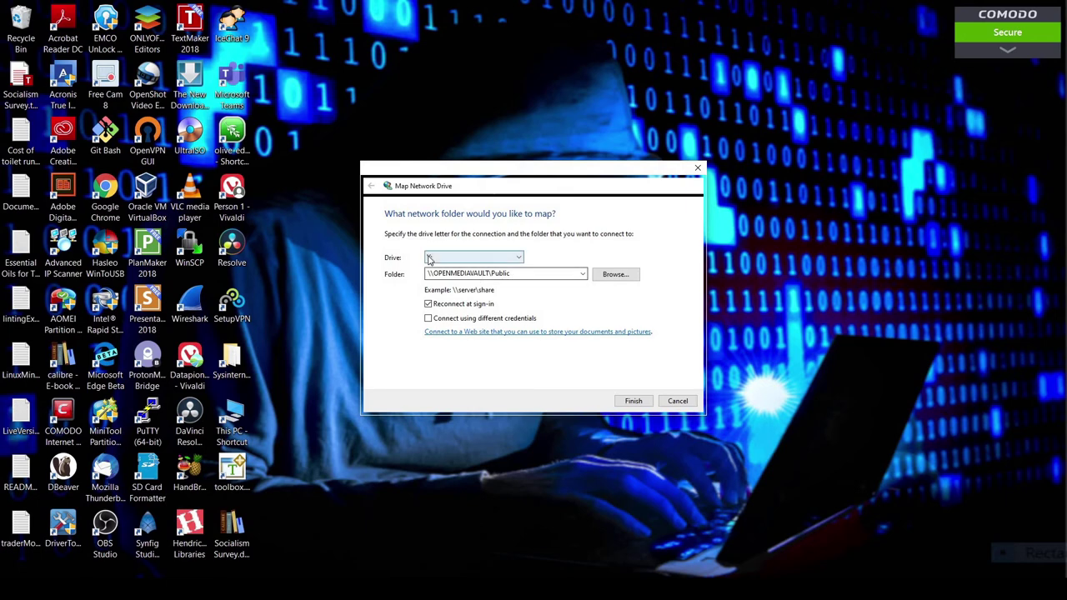
Step: Finish mapping Public as drive Y:, then enlarge and reposition its window
{"action": "left_click", "coordinate": [631, 404]}
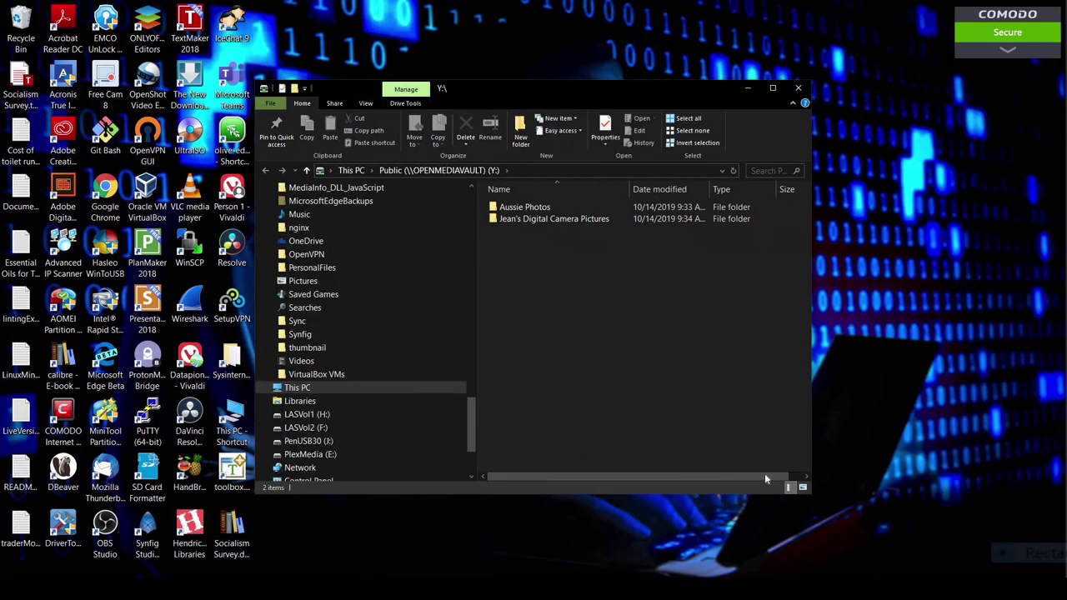
{"action": "left_click_drag", "start_coordinate": [813, 498], "coordinate": [919, 553]}
{"action": "left_click_drag", "start_coordinate": [610, 92], "coordinate": [418, 43]}
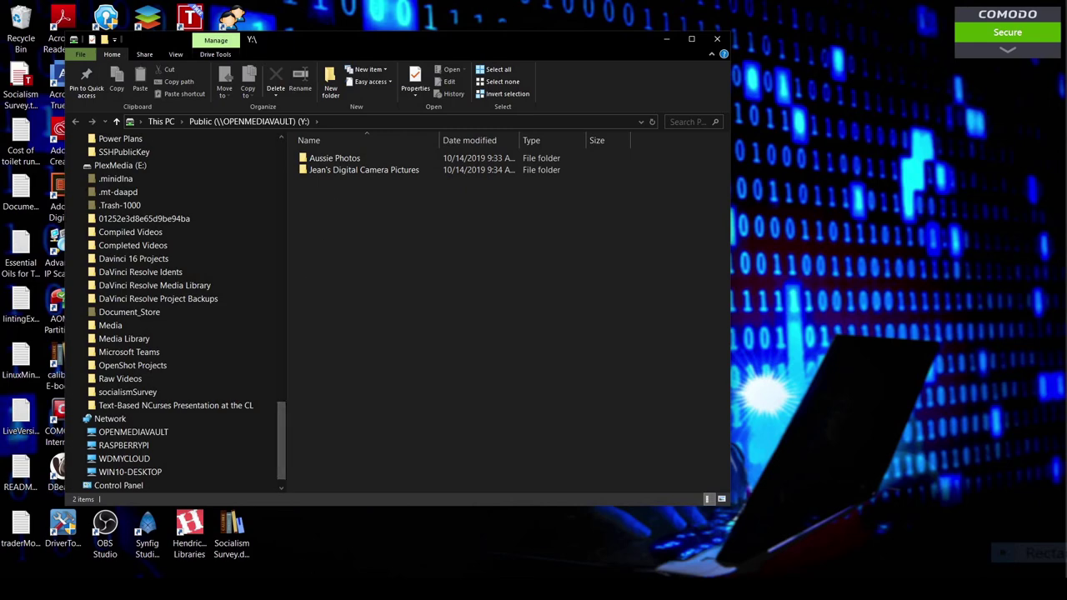
Step: Copy the Resolve Projects folder from Davinci 16 Projects into the Public (Y:) drive
{"action": "mouse_move", "coordinate": [323, 591]}
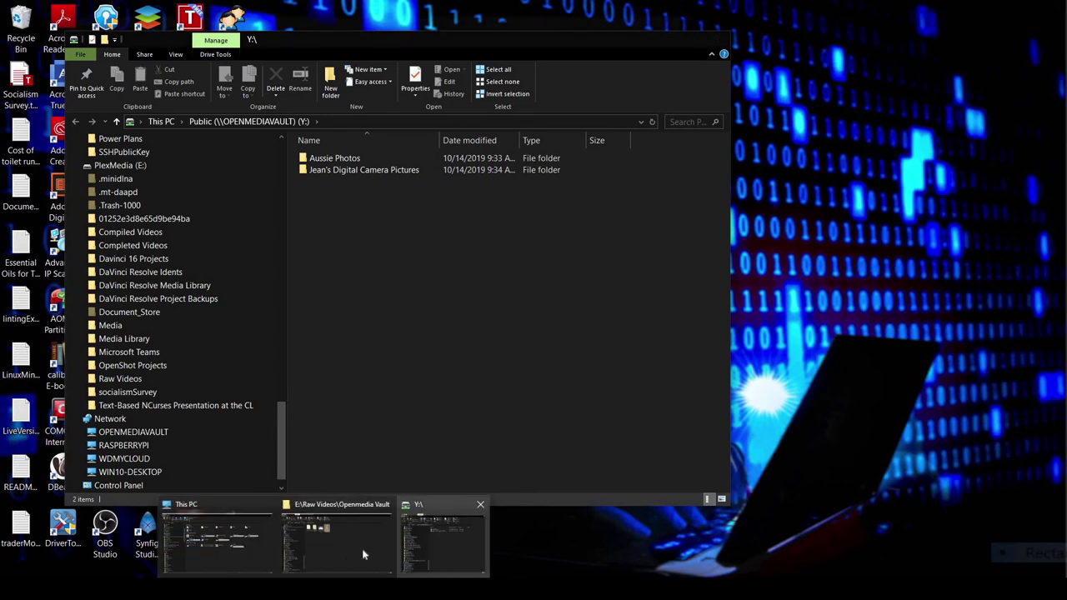
{"action": "left_click", "coordinate": [364, 555]}
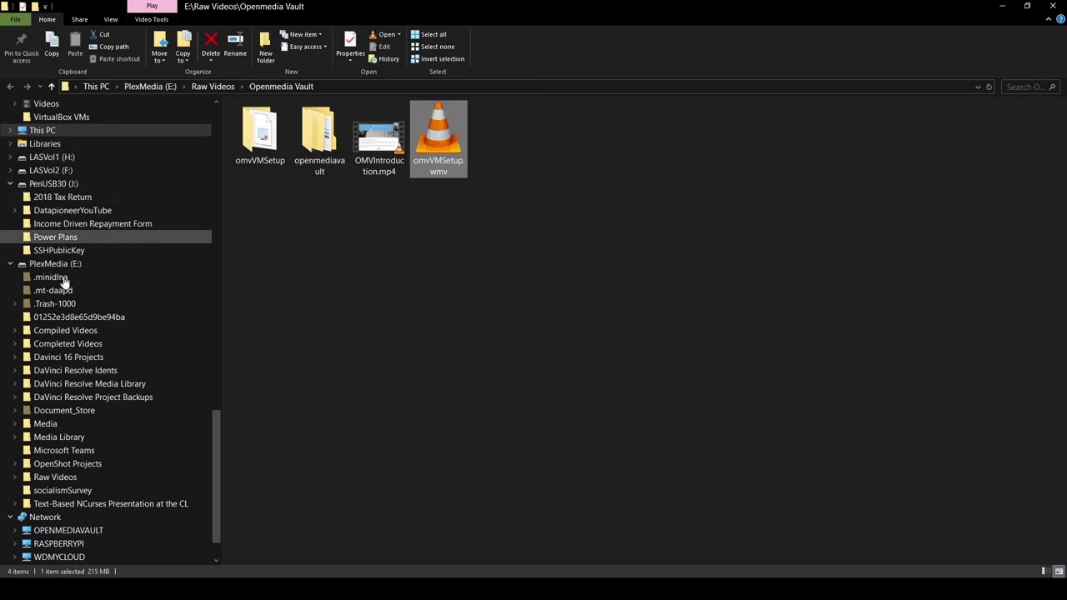
{"action": "left_click", "coordinate": [75, 358]}
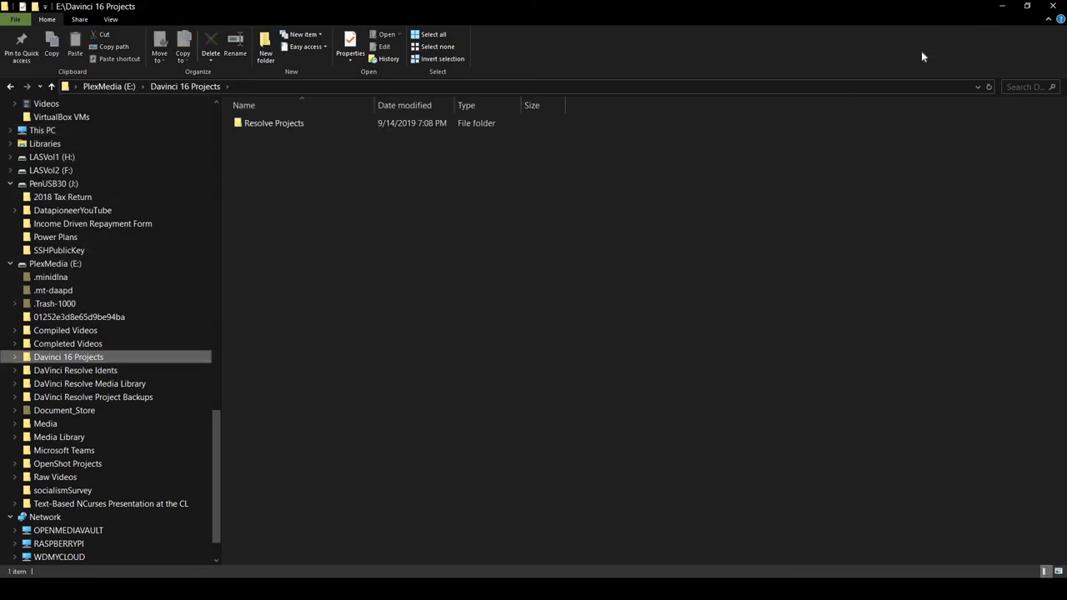
{"action": "left_click", "coordinate": [1025, 7]}
{"action": "left_click_drag", "start_coordinate": [596, 126], "coordinate": [792, 98]}
{"action": "left_click_drag", "start_coordinate": [764, 208], "coordinate": [359, 266]}
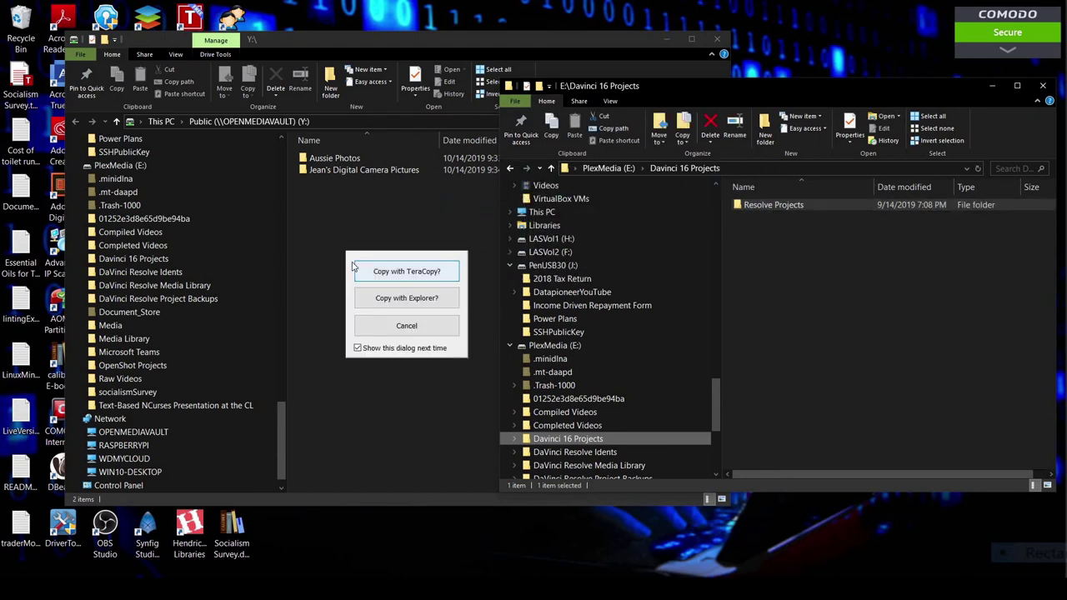
{"action": "left_click", "coordinate": [386, 273]}
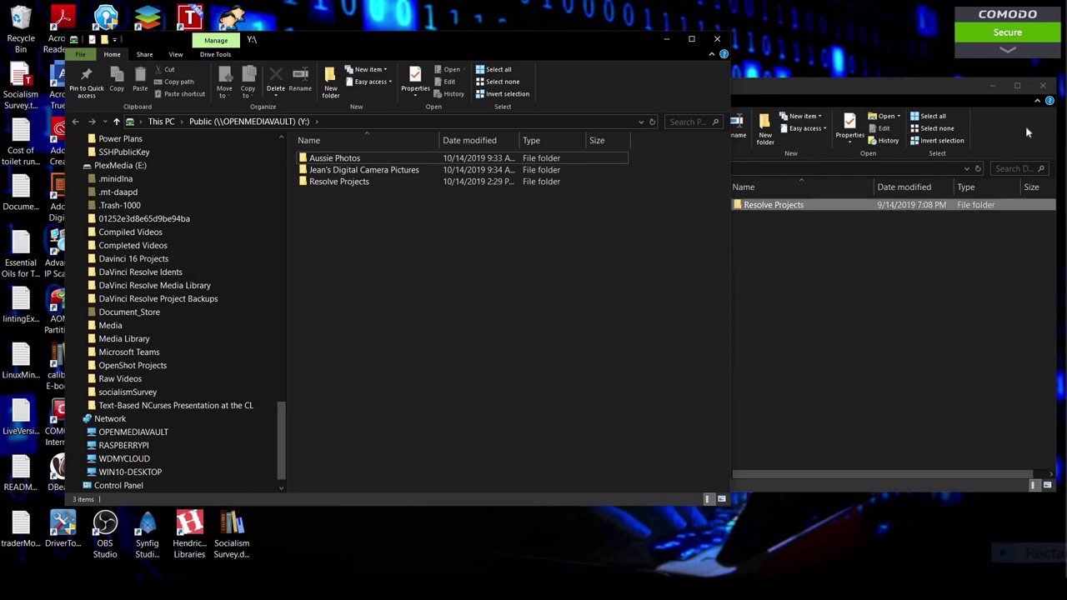
{"action": "left_click", "coordinate": [1042, 86]}
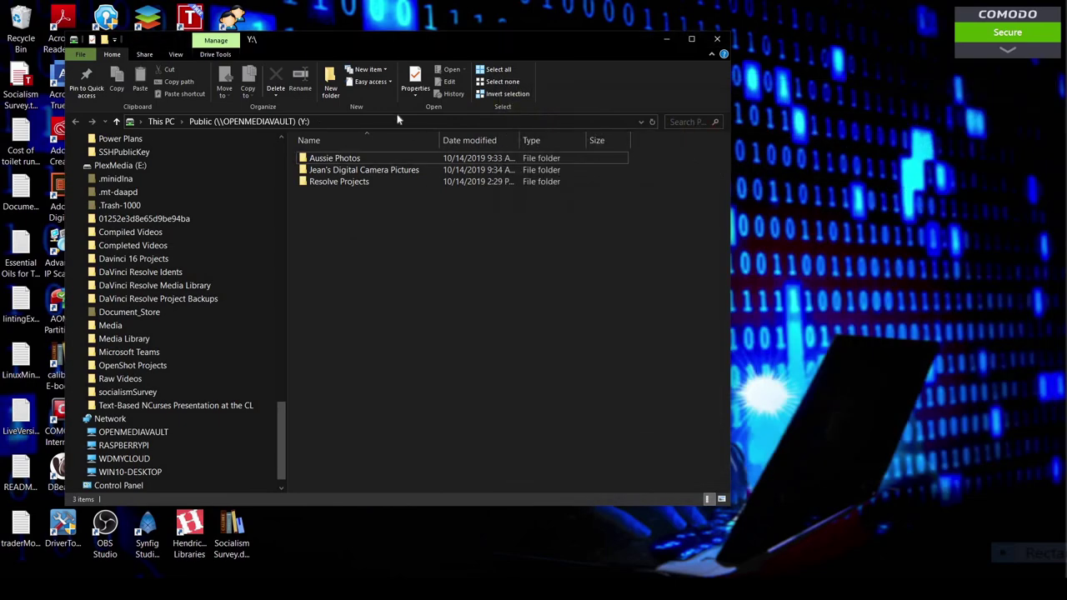
{"action": "left_click_drag", "start_coordinate": [280, 48], "coordinate": [401, 61]}
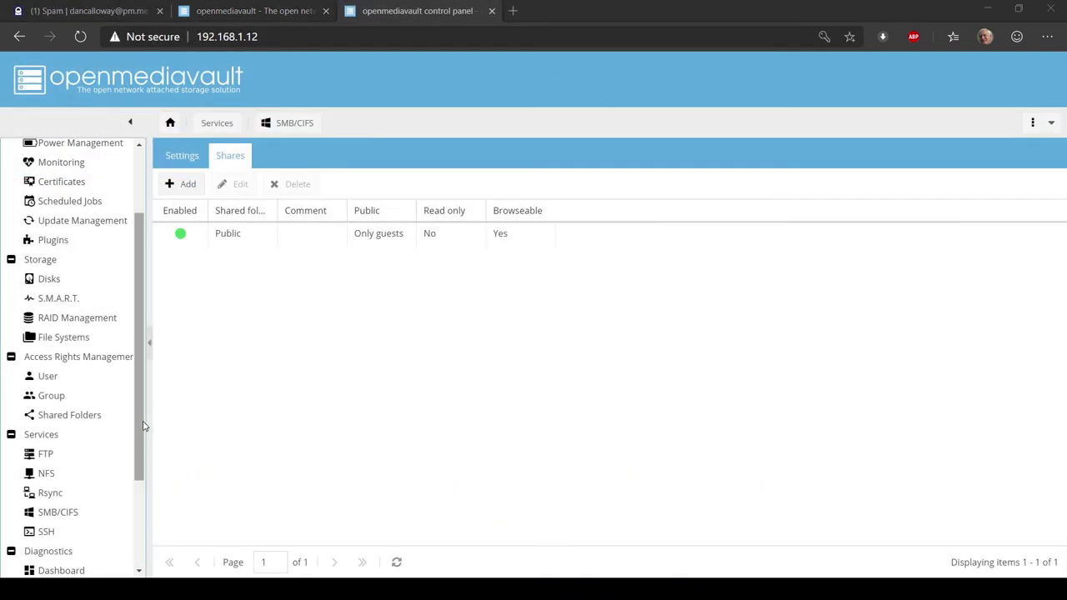
Step: Look over General Settings and Date & Time, then view Network with hostname openmediavault
{"action": "left_click_drag", "start_coordinate": [138, 425], "coordinate": [139, 362]}
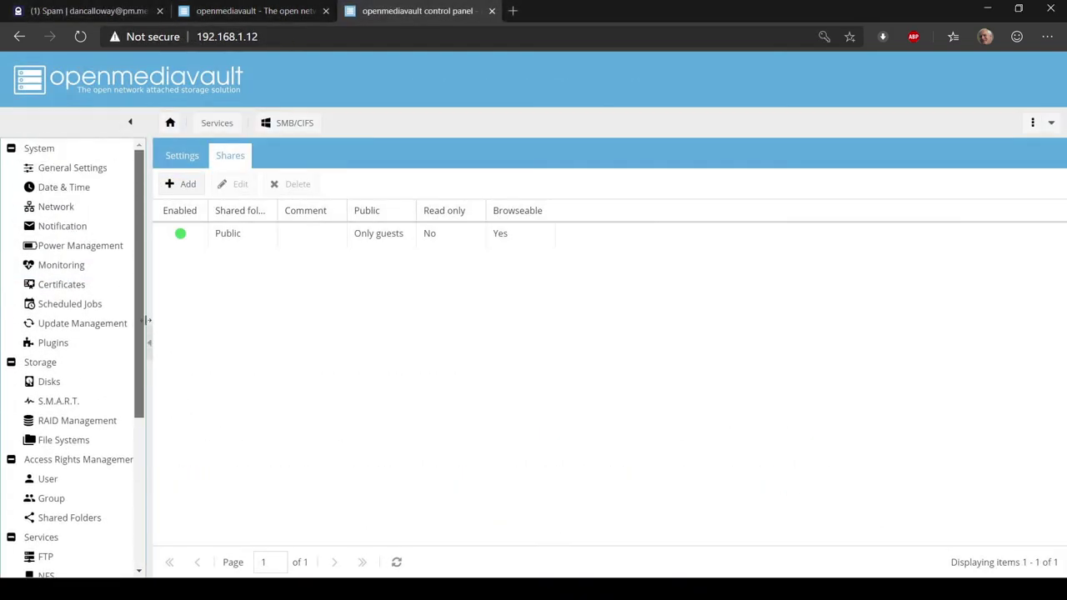
{"action": "left_click", "coordinate": [61, 171]}
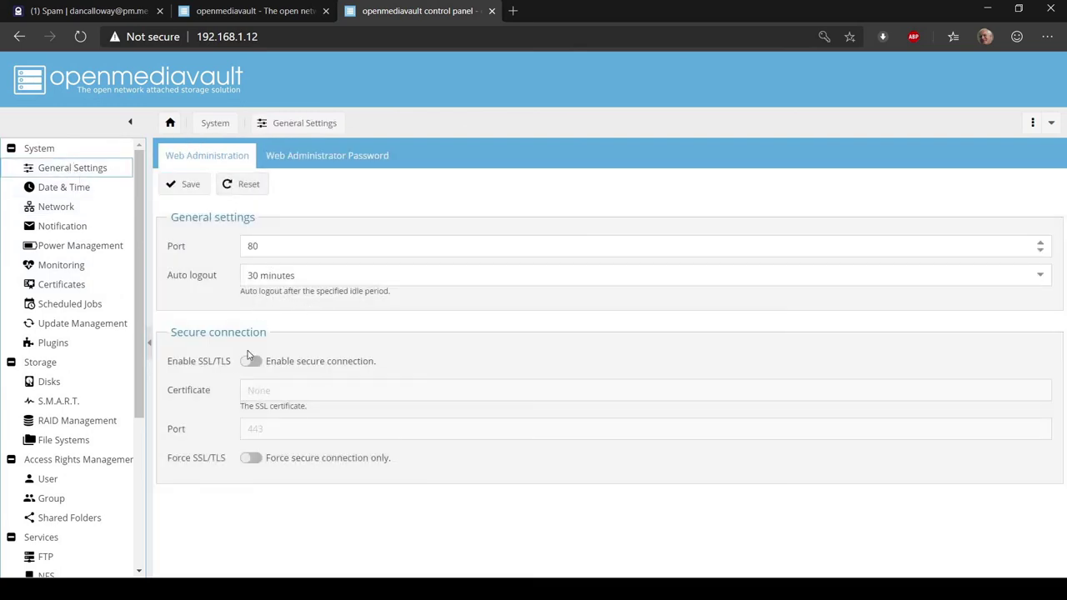
{"action": "left_click", "coordinate": [63, 188]}
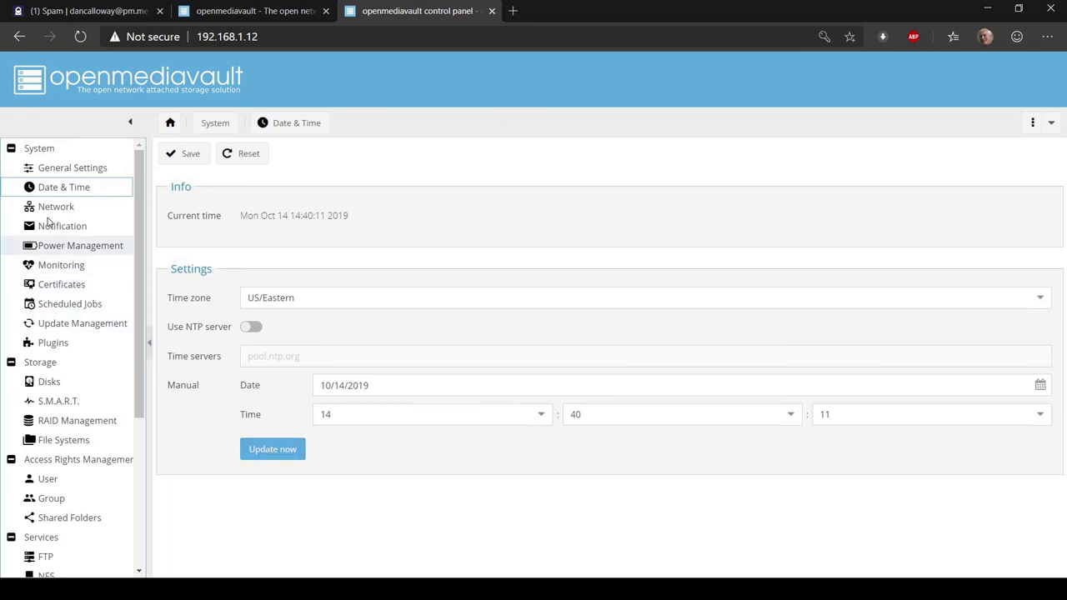
{"action": "left_click", "coordinate": [47, 208]}
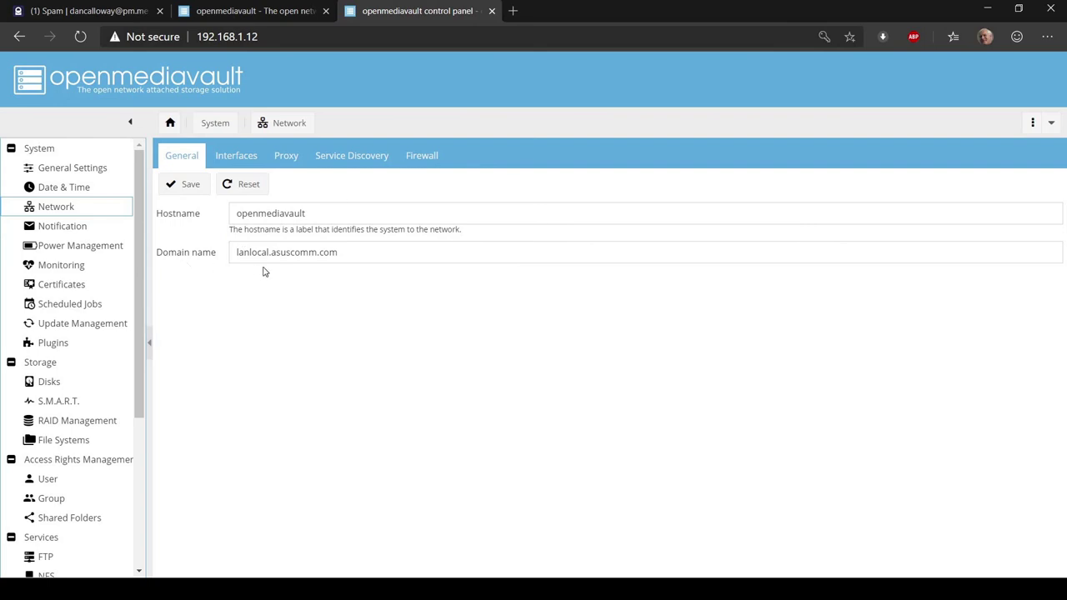
Step: Review the Interfaces, Proxy, Service Discovery and Firewall tabs, then view Notification settings
{"action": "left_click", "coordinate": [233, 157]}
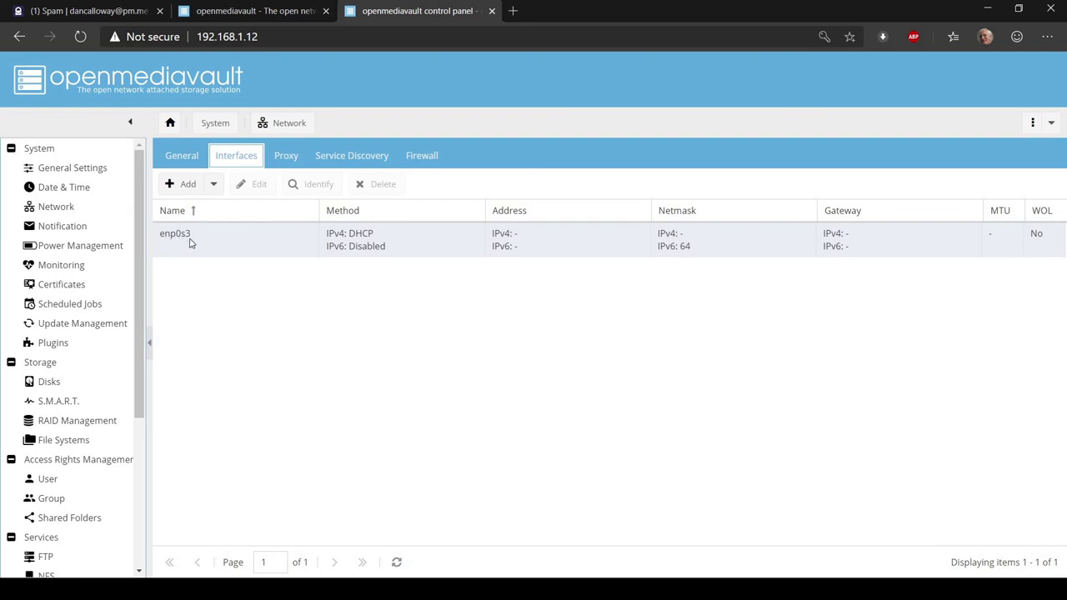
{"action": "left_click", "coordinate": [288, 159]}
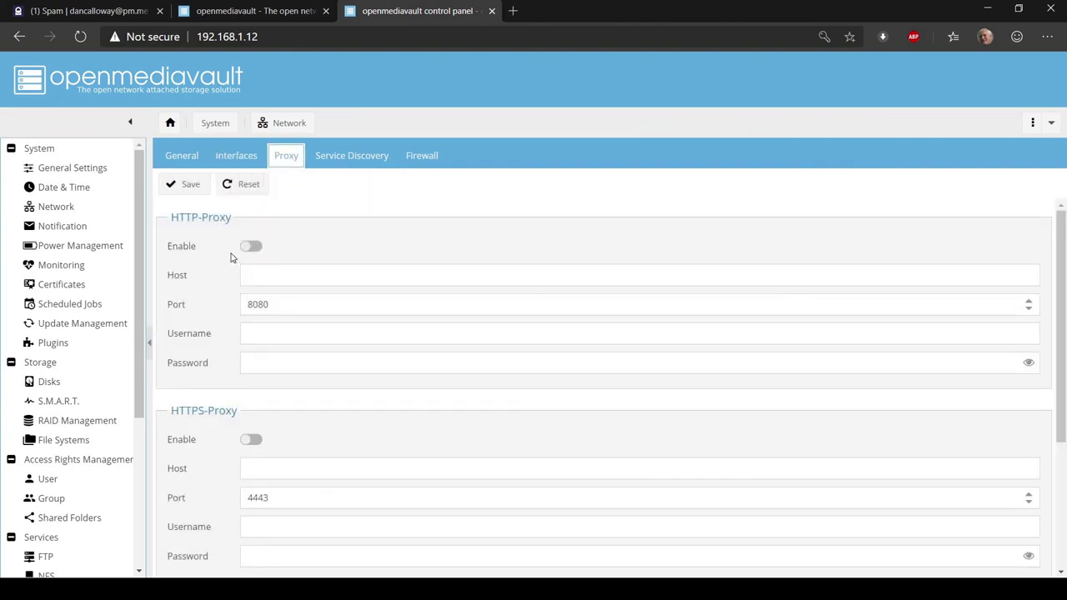
{"action": "left_click", "coordinate": [352, 158]}
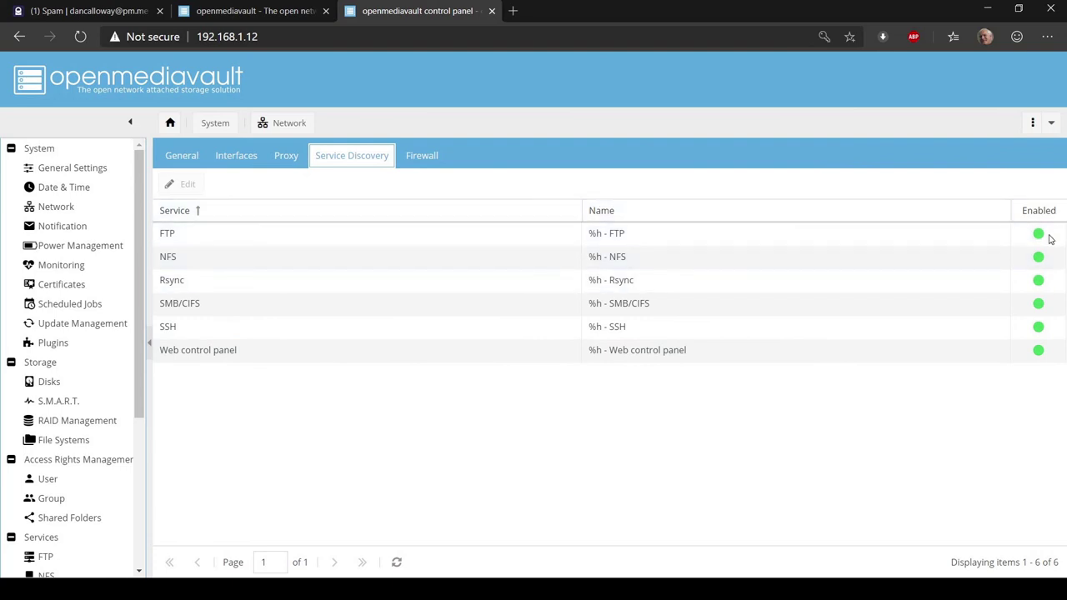
{"action": "left_click", "coordinate": [434, 161]}
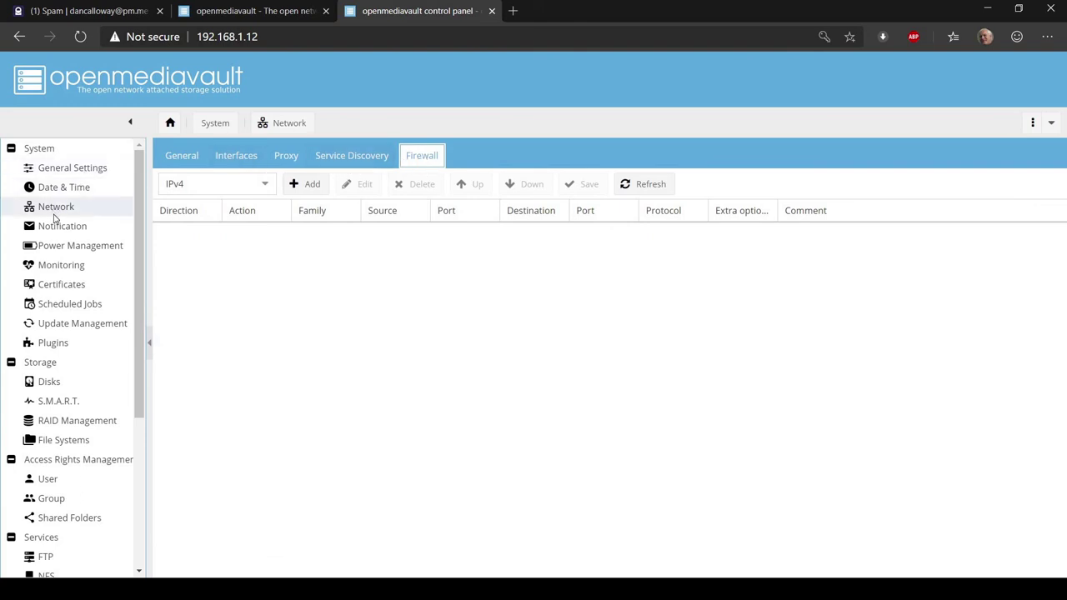
{"action": "left_click", "coordinate": [55, 230]}
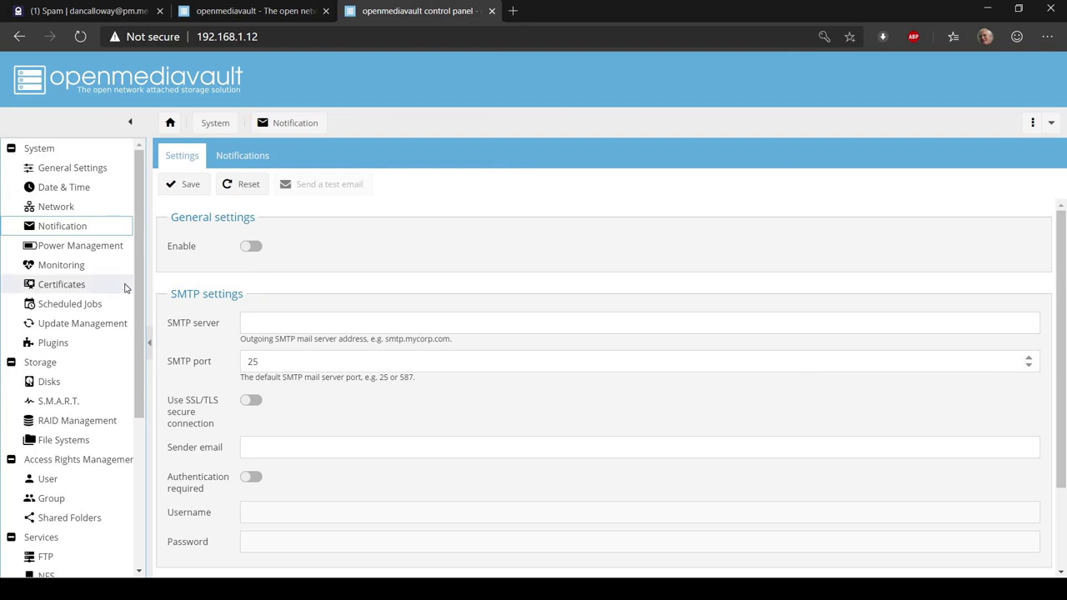
Step: Check Power Management settings and scheduled jobs, review Monitoring, then view the Certificates page
{"action": "left_click", "coordinate": [104, 252]}
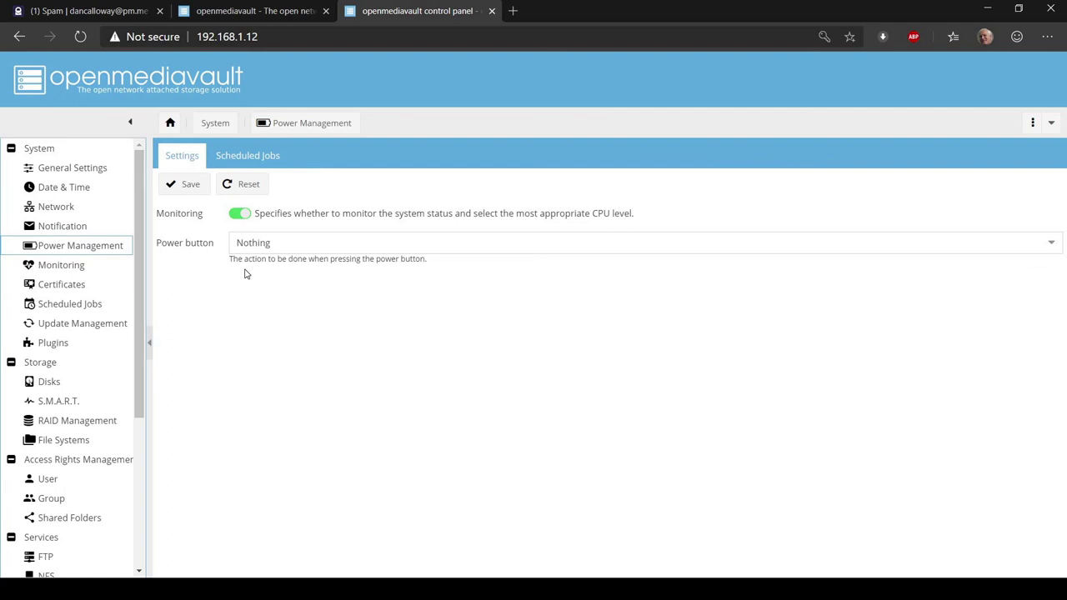
{"action": "left_click", "coordinate": [266, 157]}
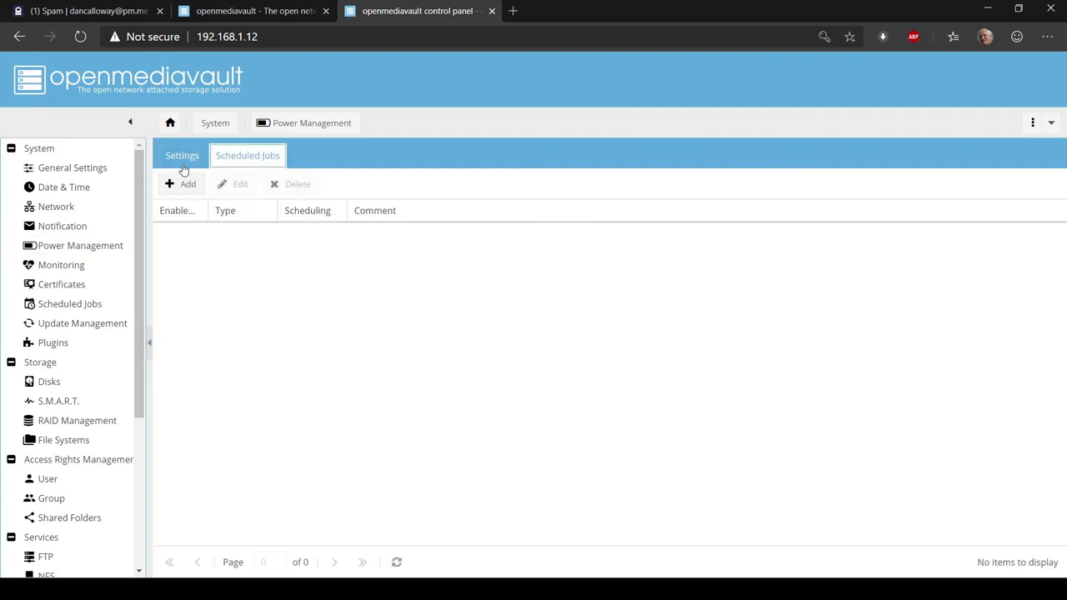
{"action": "left_click", "coordinate": [177, 156]}
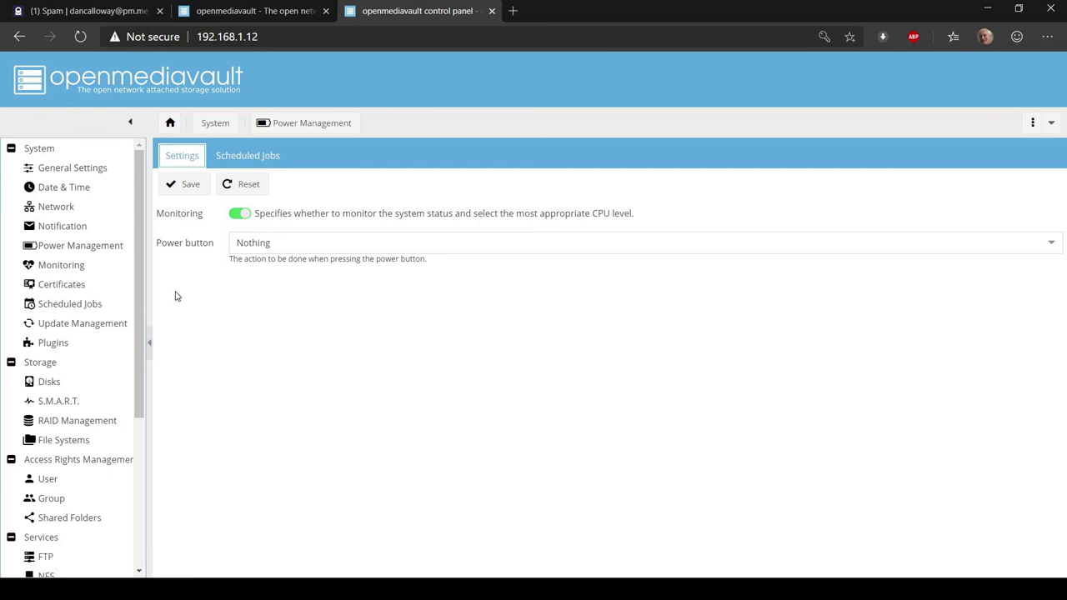
{"action": "left_click", "coordinate": [63, 265]}
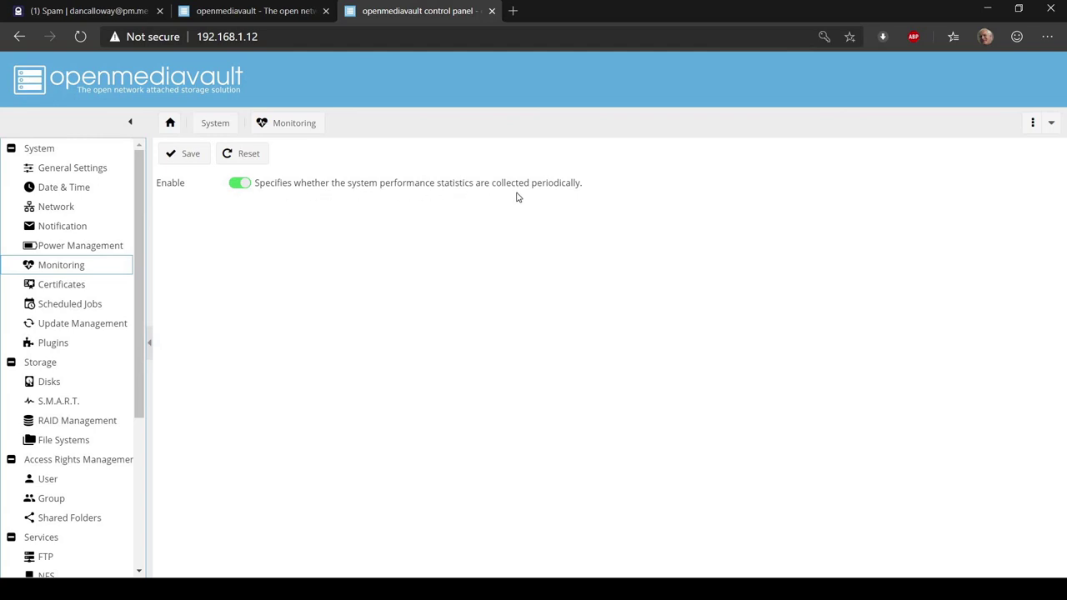
{"action": "left_click", "coordinate": [304, 131]}
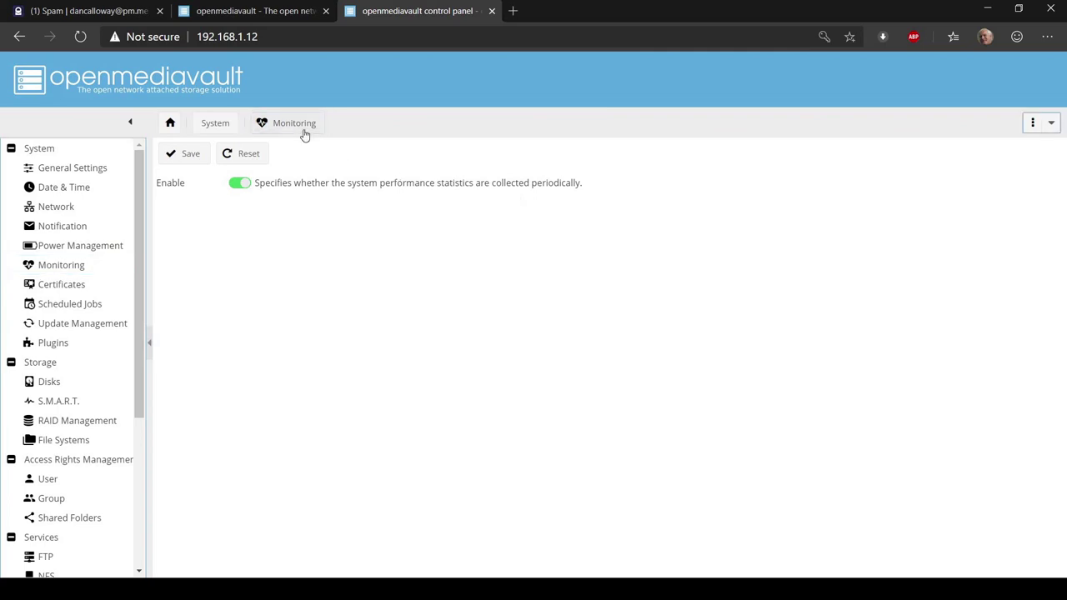
{"action": "left_click", "coordinate": [69, 287]}
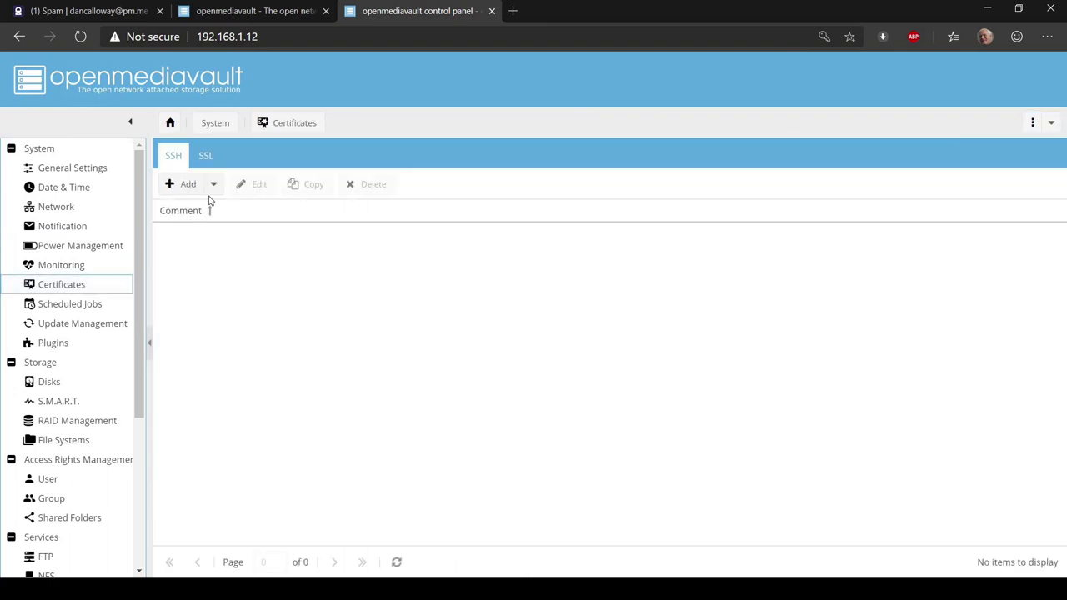
Step: Review SSL certificates and Update Management packages and settings, then list available plugins
{"action": "left_click", "coordinate": [205, 157]}
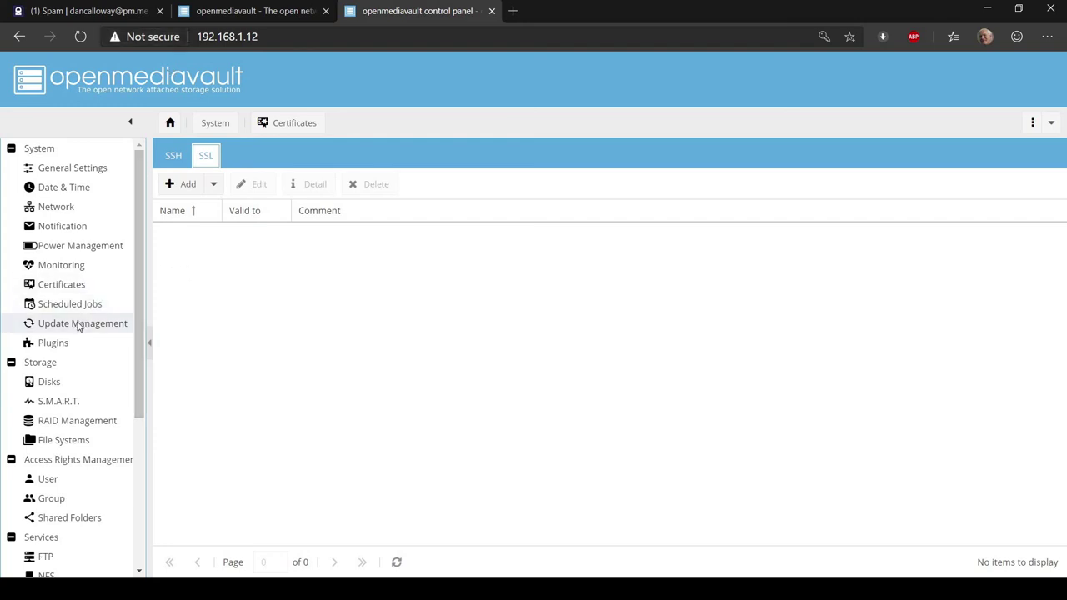
{"action": "left_click", "coordinate": [79, 325]}
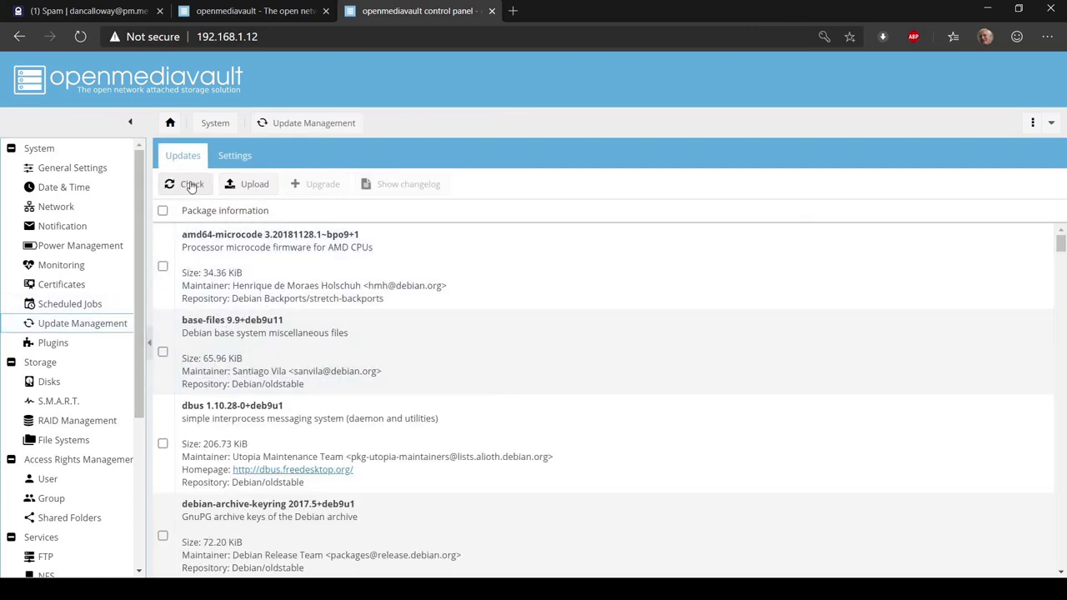
{"action": "left_click", "coordinate": [234, 158]}
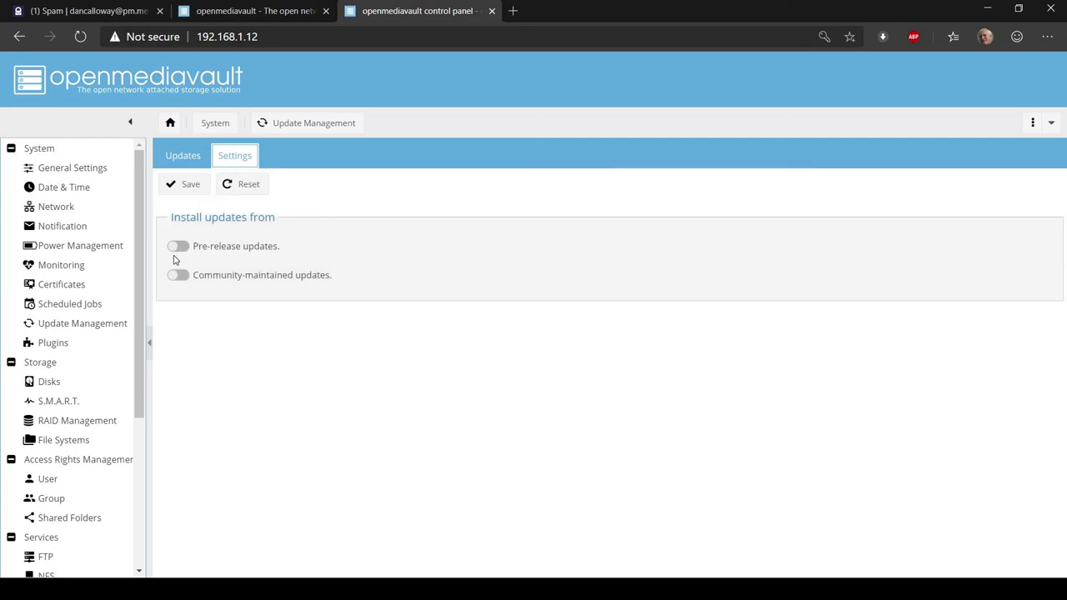
{"action": "left_click", "coordinate": [79, 346]}
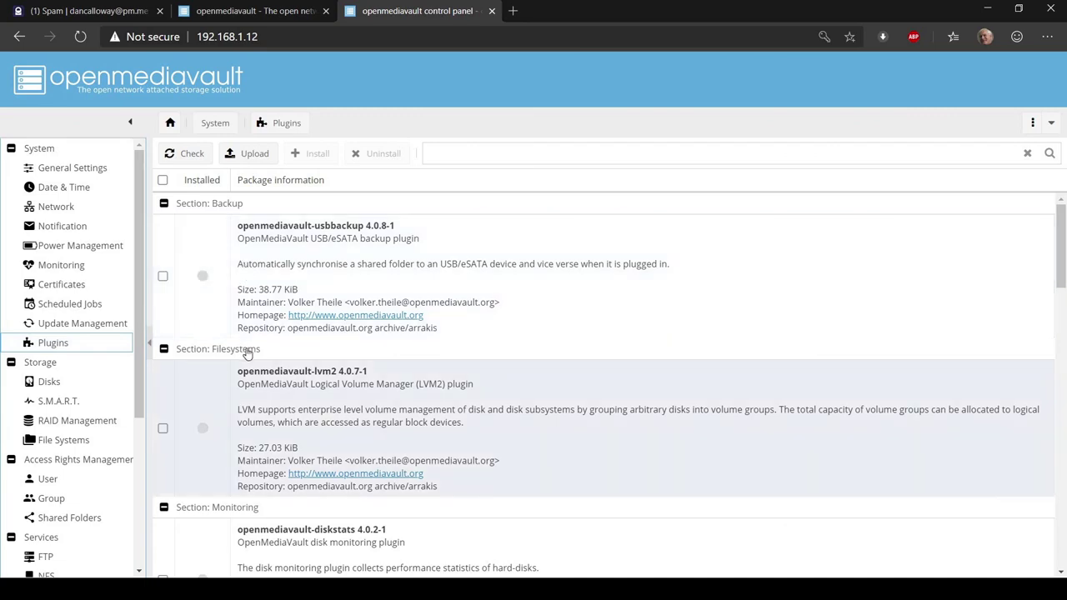
Step: Scroll through the available plugins, then view Disks showing /dev/sda and /dev/sdb
{"action": "scroll", "coordinate": [247, 351], "scroll_direction": "down", "scroll_amount": 3}
{"action": "scroll", "coordinate": [247, 350], "scroll_direction": "down", "scroll_amount": 2}
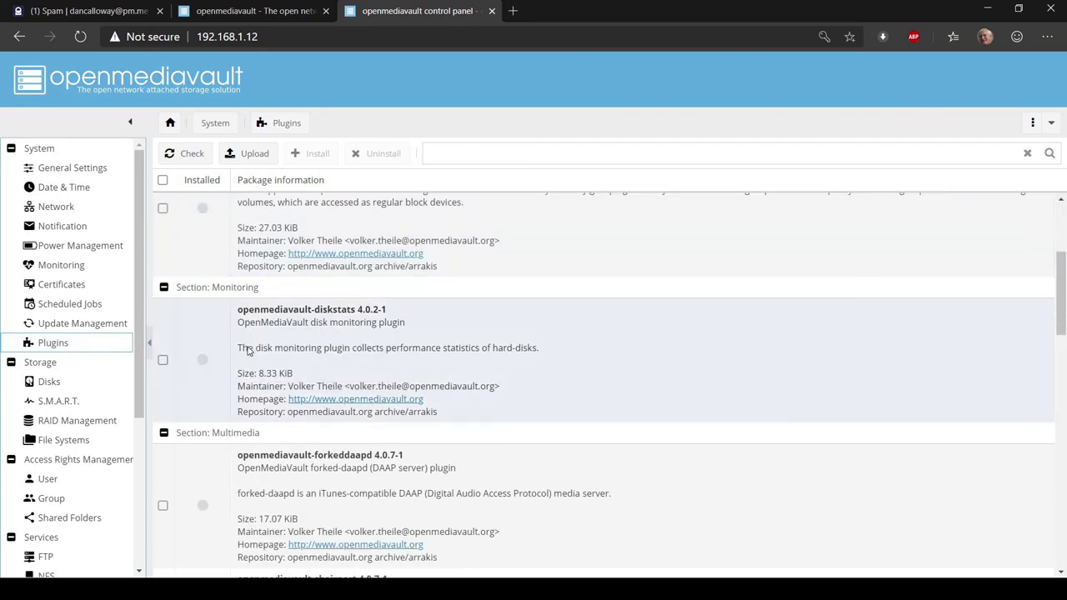
{"action": "scroll", "coordinate": [247, 350], "scroll_direction": "down", "scroll_amount": 2}
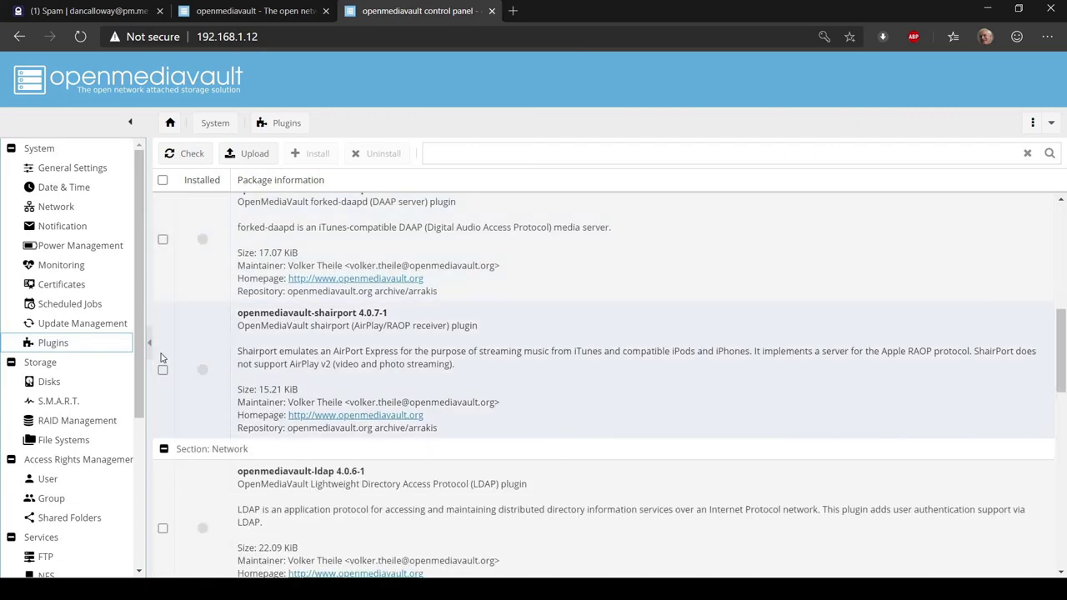
{"action": "scroll", "coordinate": [247, 325], "scroll_direction": "down", "scroll_amount": 1}
{"action": "scroll", "coordinate": [247, 325], "scroll_direction": "down", "scroll_amount": 2}
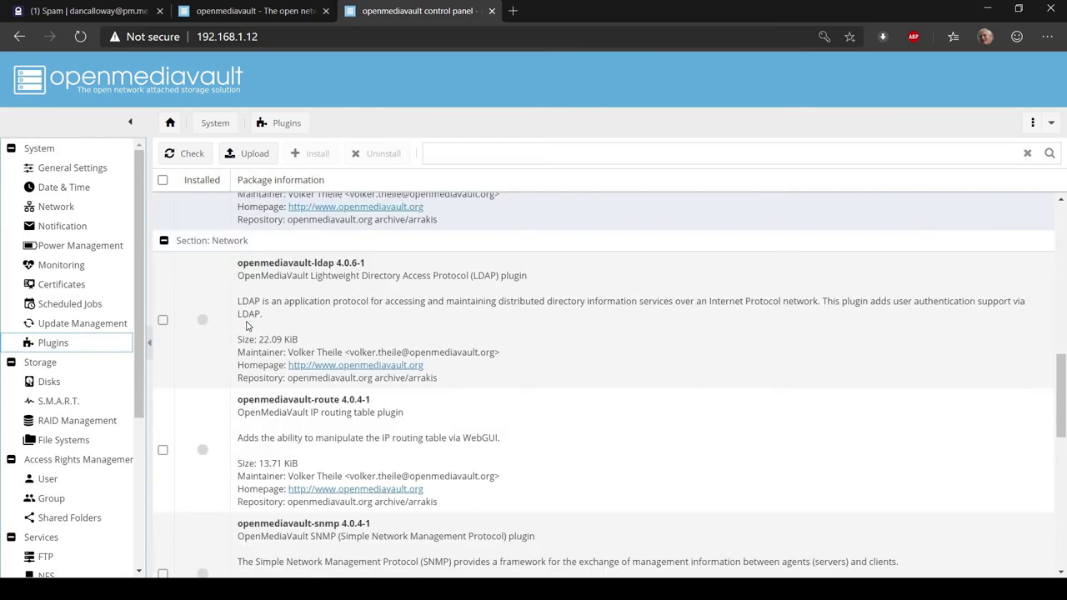
{"action": "scroll", "coordinate": [247, 327], "scroll_direction": "down", "scroll_amount": 1}
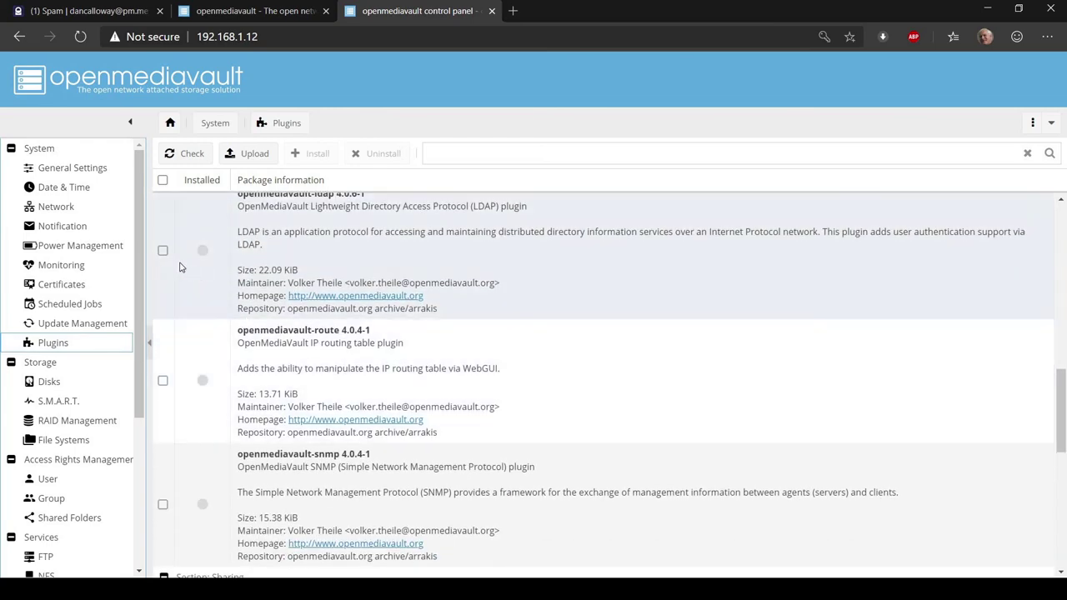
{"action": "scroll", "coordinate": [211, 265], "scroll_direction": "down", "scroll_amount": 1}
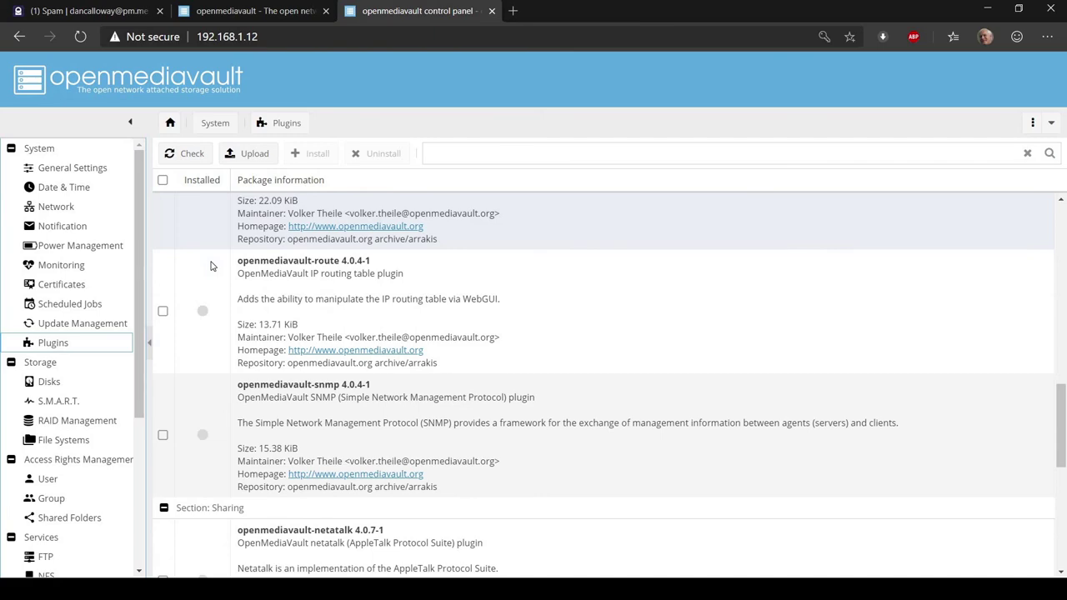
{"action": "scroll", "coordinate": [210, 275], "scroll_direction": "down", "scroll_amount": 3}
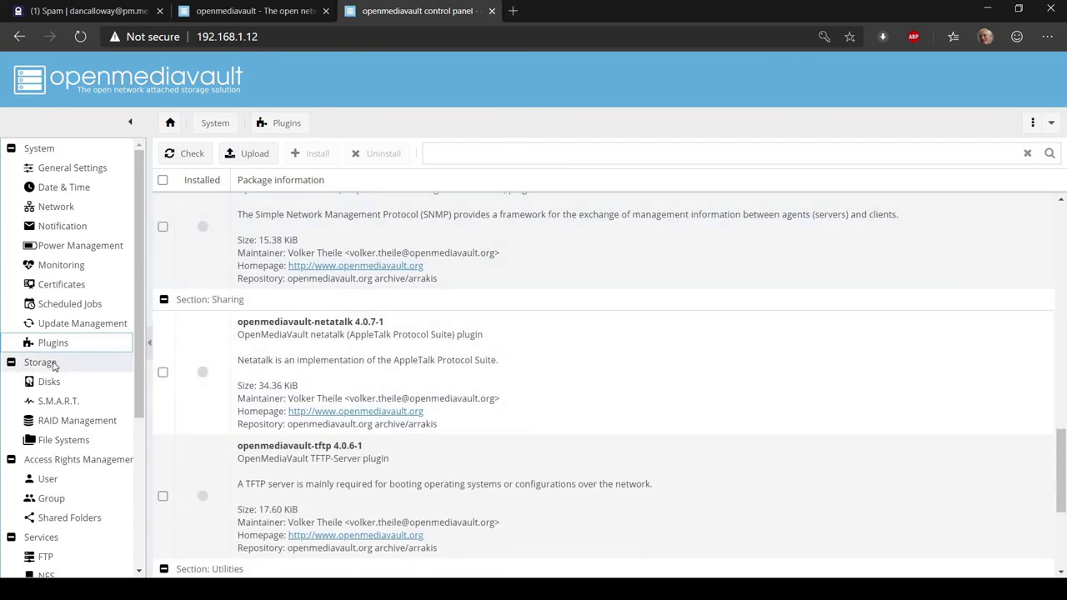
{"action": "left_click", "coordinate": [49, 382]}
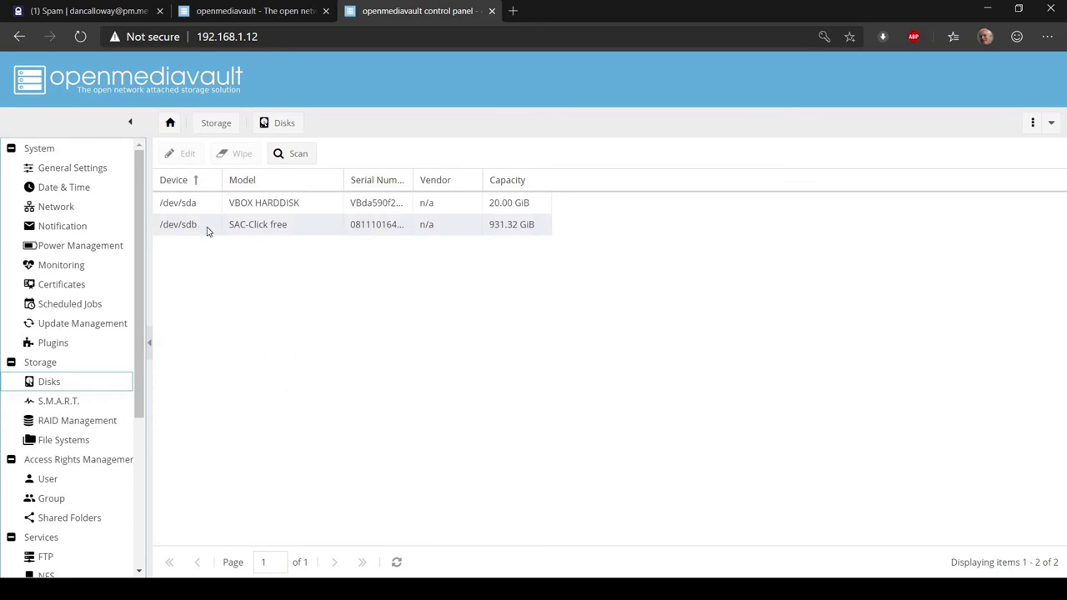
Step: Widen the Disks table's Serial Number column, then look at S.M.A.R.T. and RAID Management
{"action": "left_click_drag", "start_coordinate": [413, 179], "coordinate": [496, 194]}
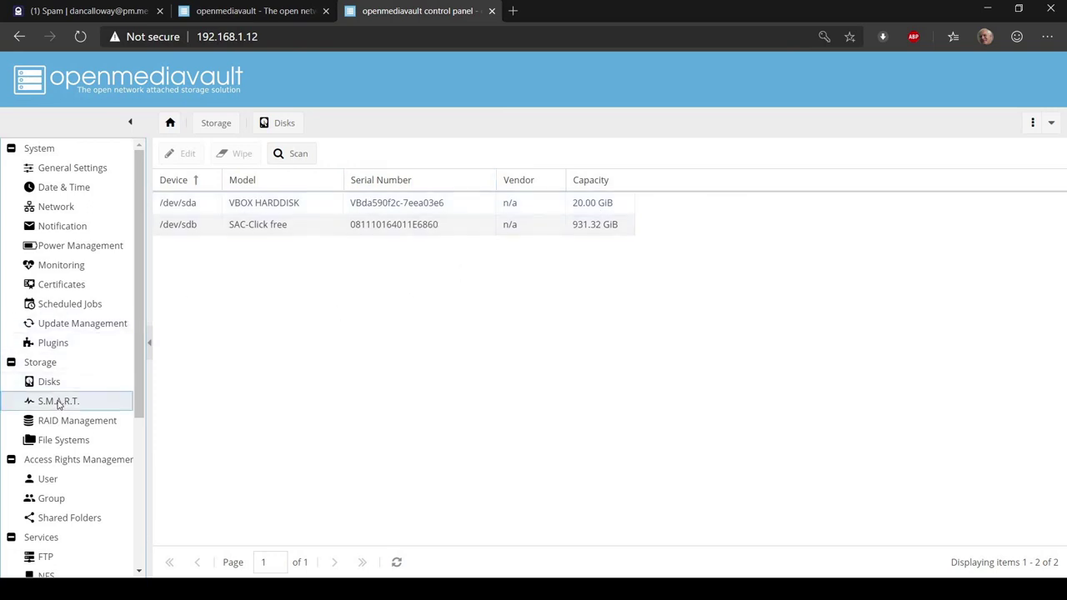
{"action": "left_click", "coordinate": [60, 402]}
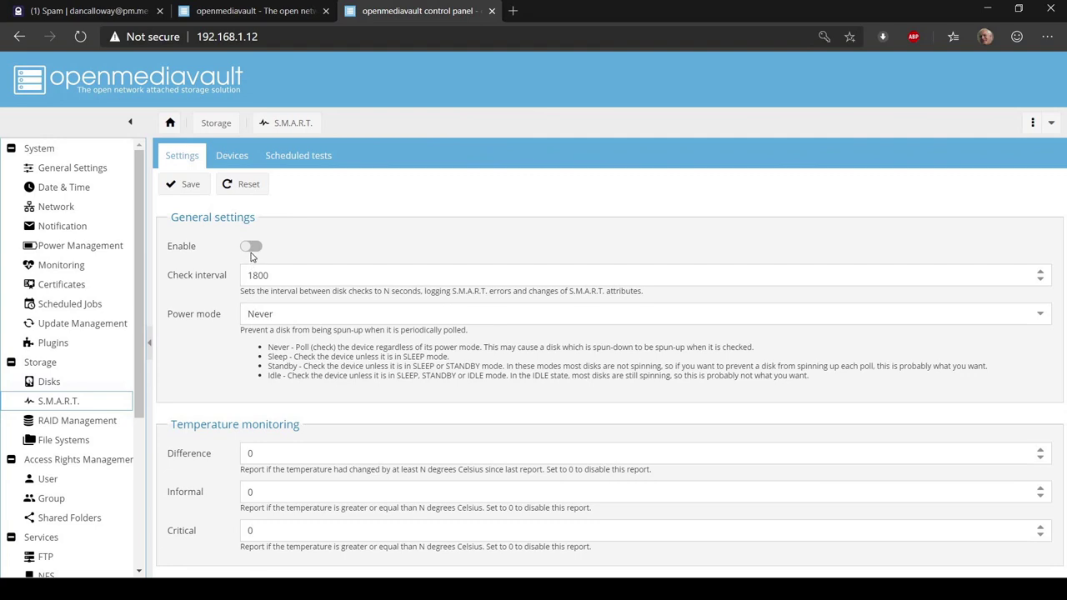
{"action": "left_click", "coordinate": [68, 425]}
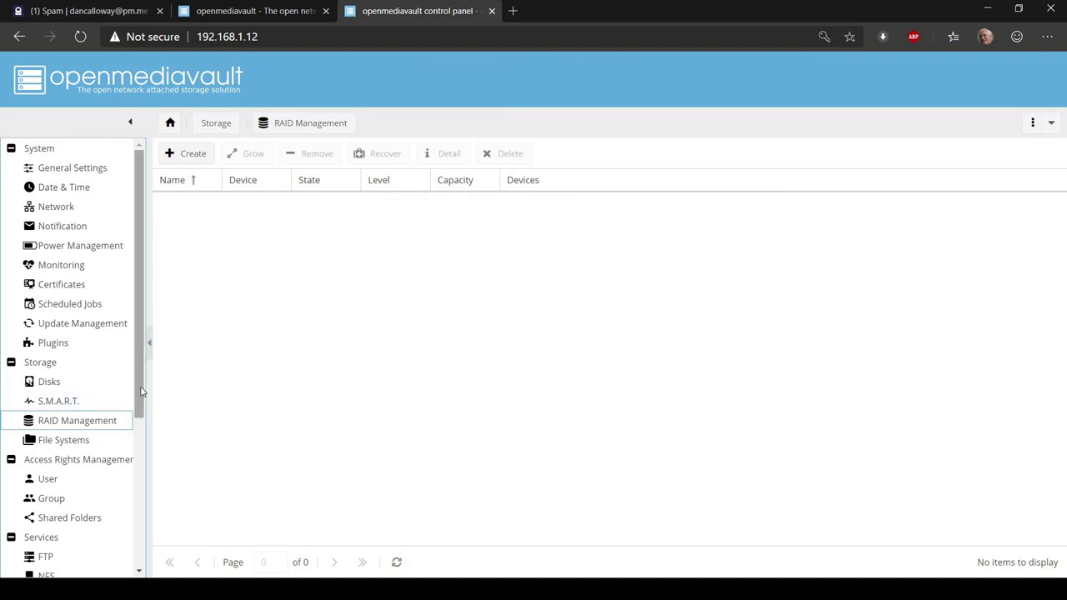
Step: View the File Systems list with its ext4, ntfs and iso9660 volumes, then Services
{"action": "left_click_drag", "start_coordinate": [141, 392], "coordinate": [138, 530]}
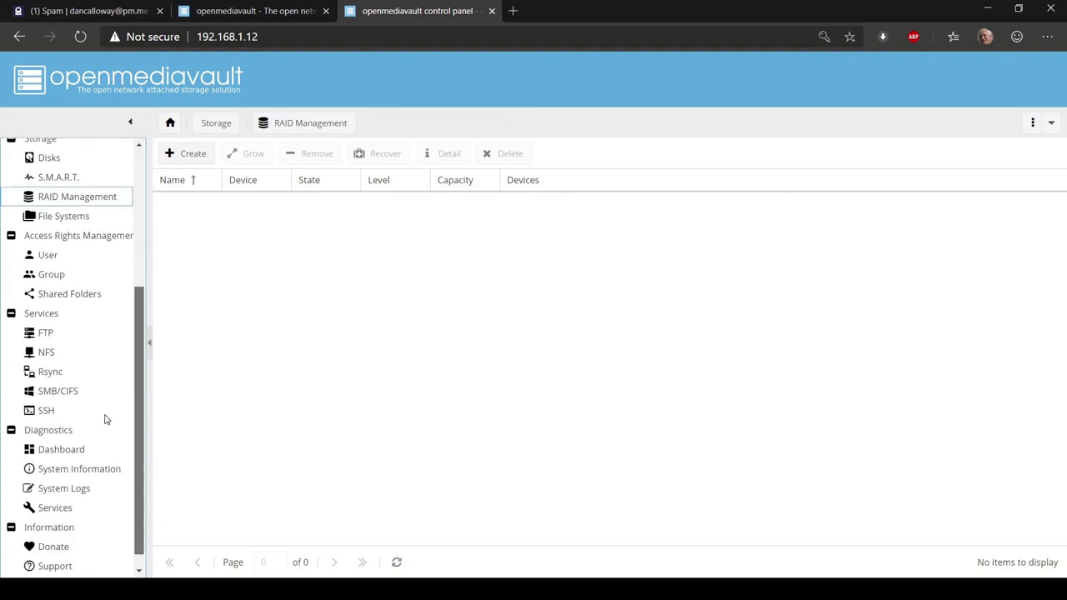
{"action": "left_click", "coordinate": [70, 216]}
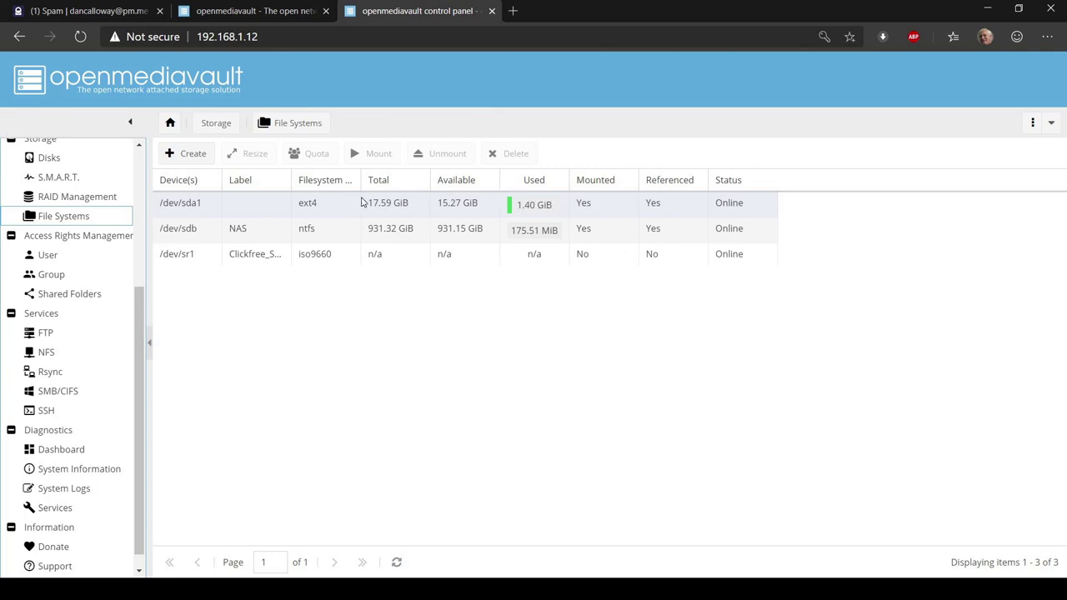
{"action": "left_click", "coordinate": [60, 317]}
Step: View the FTP settings (port 21, 5 clients), then the NFS settings
{"action": "left_click", "coordinate": [42, 339]}
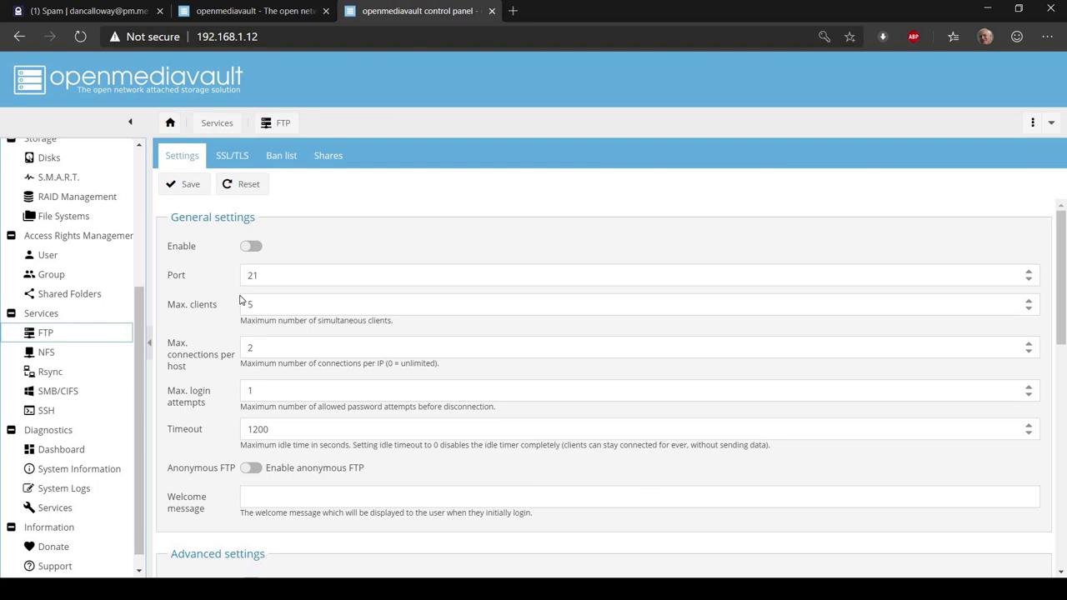
{"action": "left_click", "coordinate": [64, 356]}
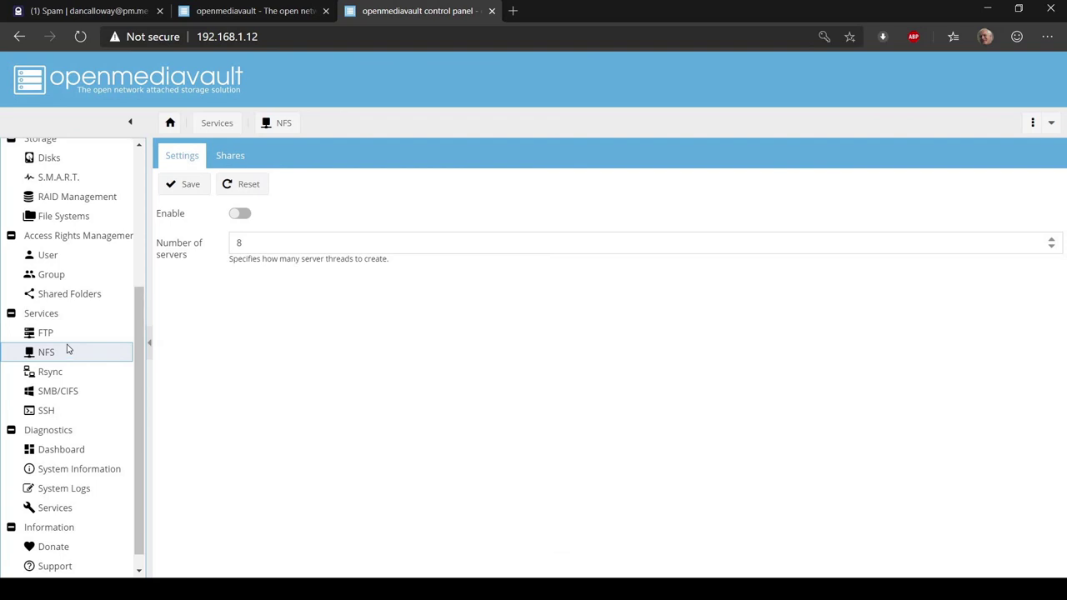
Step: Check Rsync, then scroll through the SMB/CIFS home directory, WINS and advanced options
{"action": "left_click", "coordinate": [57, 375]}
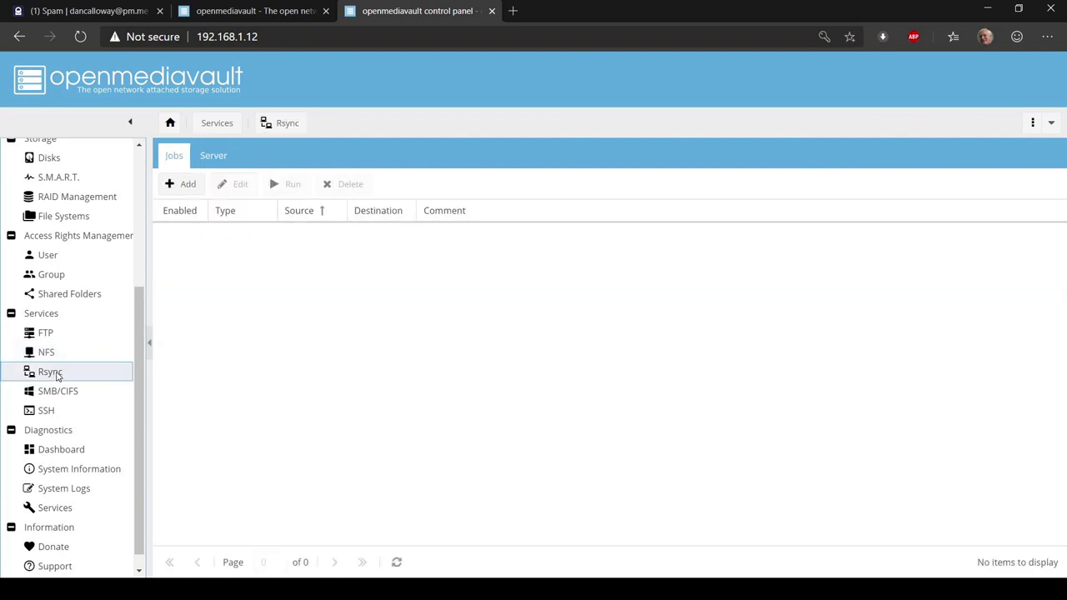
{"action": "left_click", "coordinate": [57, 393]}
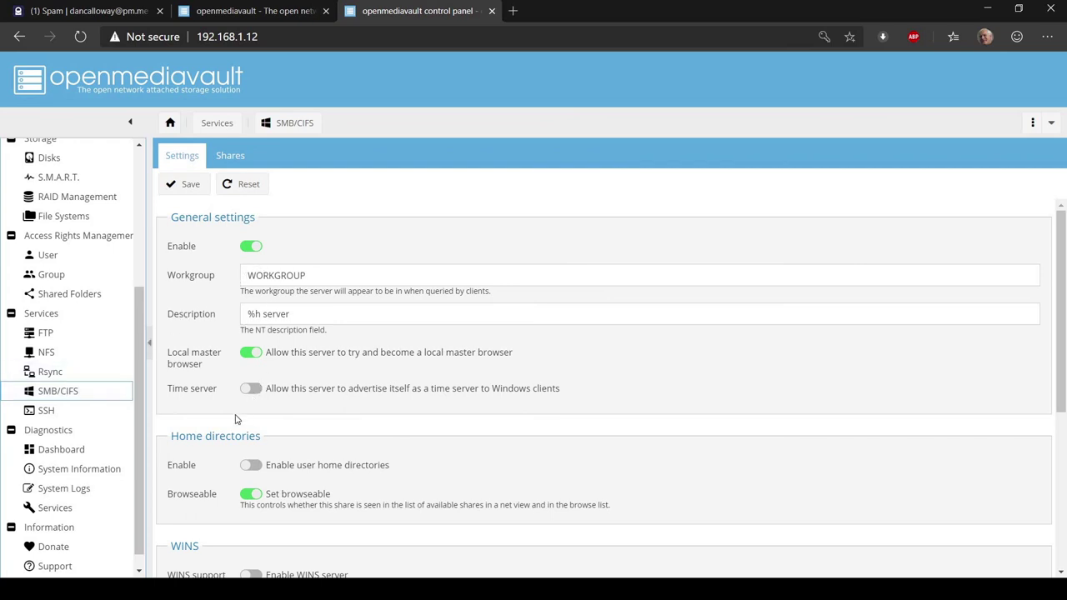
{"action": "scroll", "coordinate": [225, 439], "scroll_direction": "down", "scroll_amount": 2}
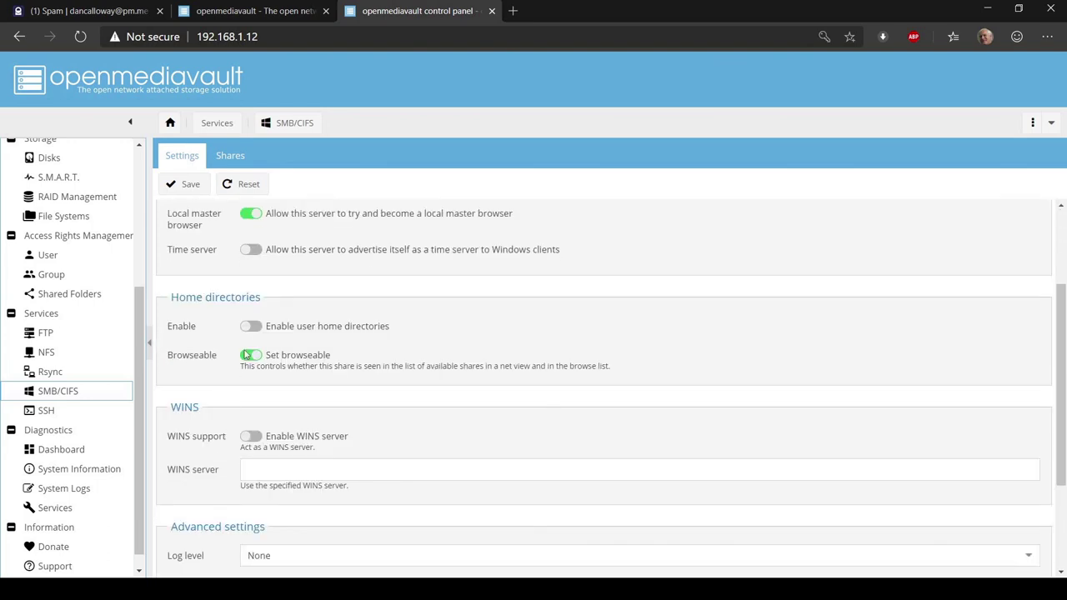
{"action": "scroll", "coordinate": [258, 336], "scroll_direction": "down", "scroll_amount": 1}
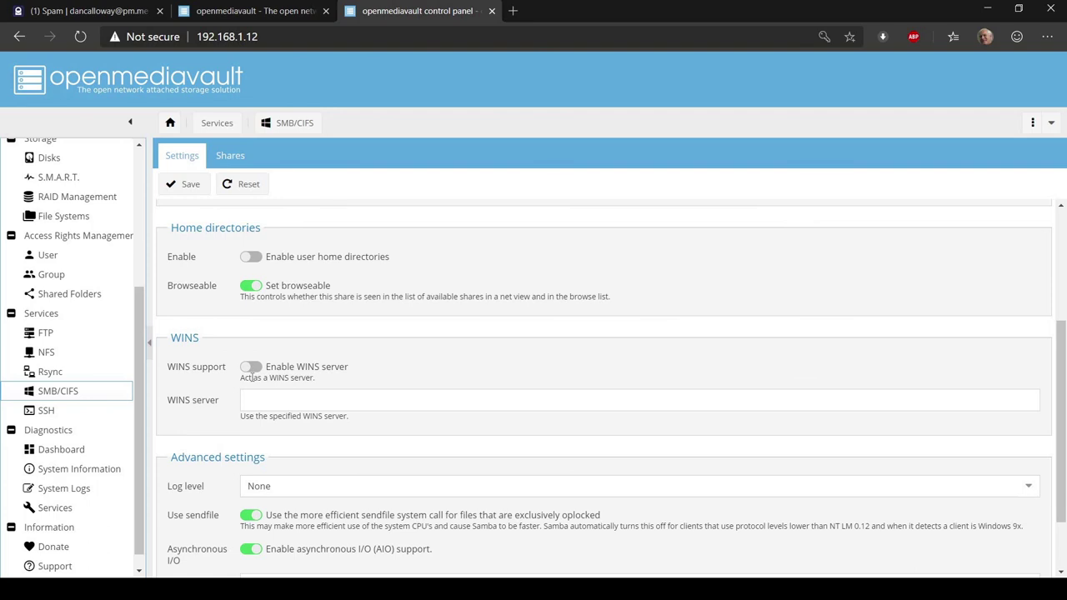
{"action": "scroll", "coordinate": [251, 376], "scroll_direction": "down", "scroll_amount": 1}
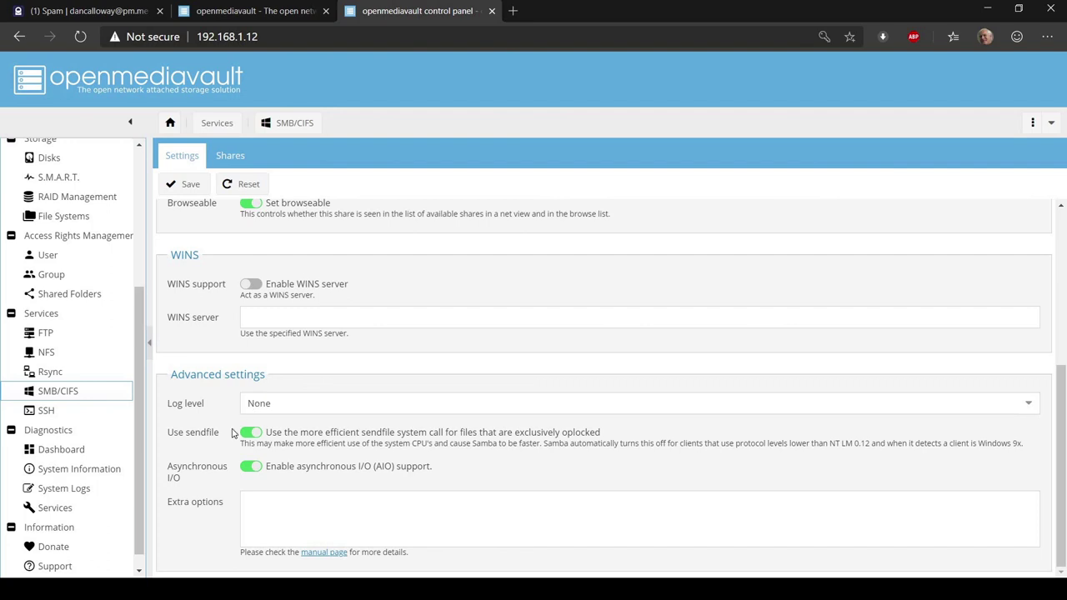
Step: Review SSH settings (port 22, root login allowed), then view the diagnostics dashboard
{"action": "left_click", "coordinate": [50, 411]}
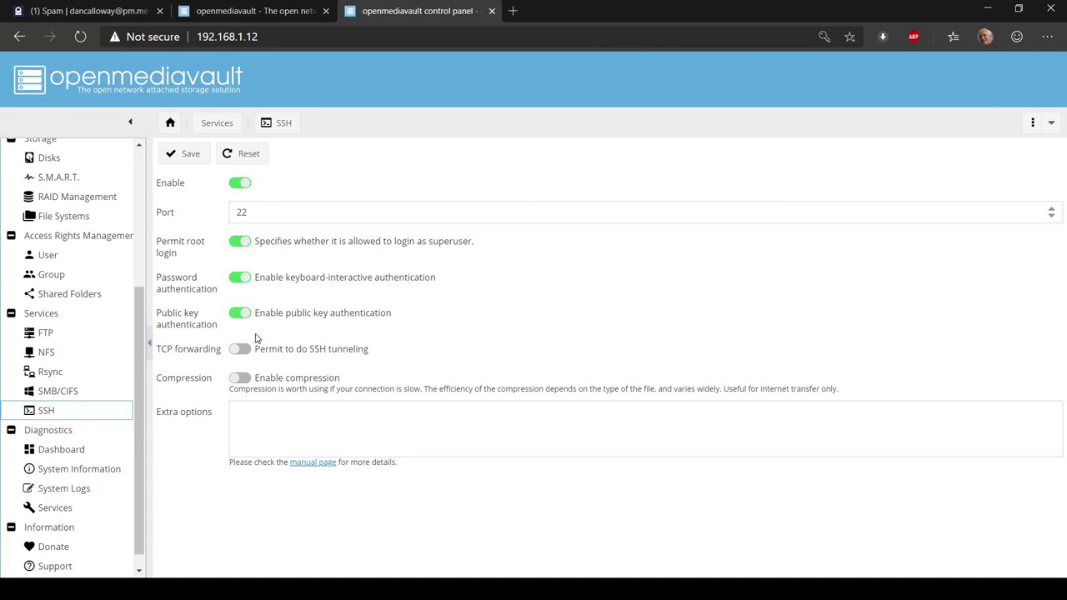
{"action": "scroll", "coordinate": [68, 451], "scroll_direction": "down", "scroll_amount": 1}
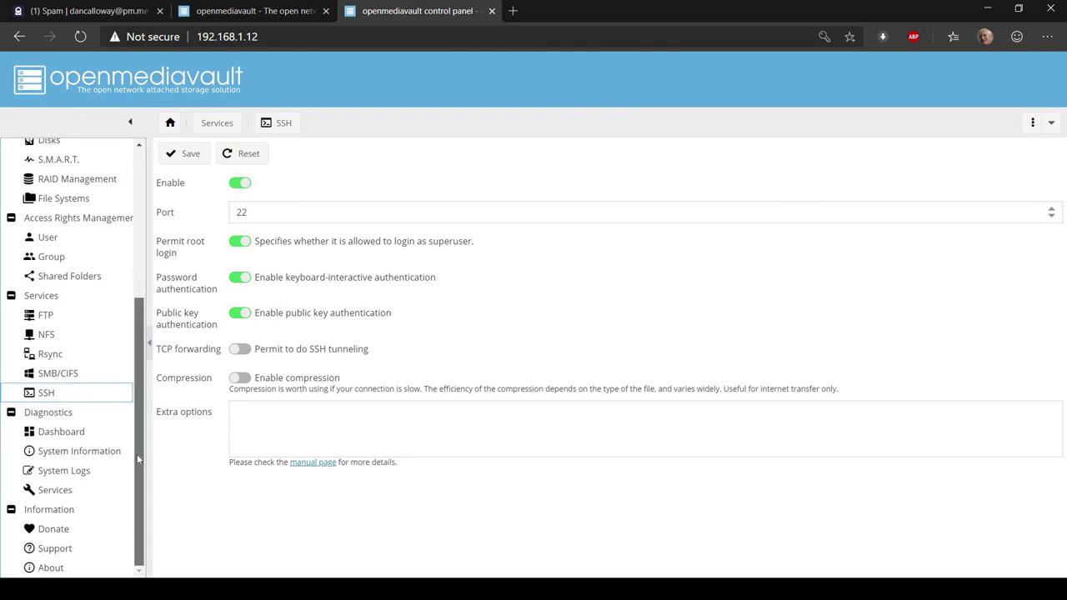
{"action": "left_click", "coordinate": [61, 431]}
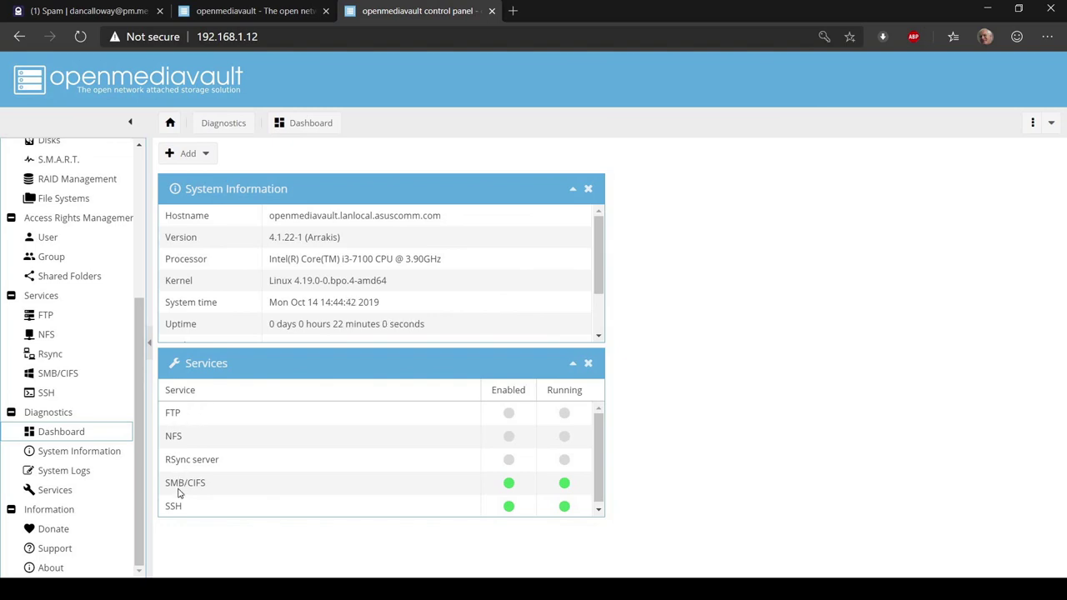
Step: Check SMB/CIFS running status, reload the dashboard, then view full System Information
{"action": "left_click", "coordinate": [177, 486]}
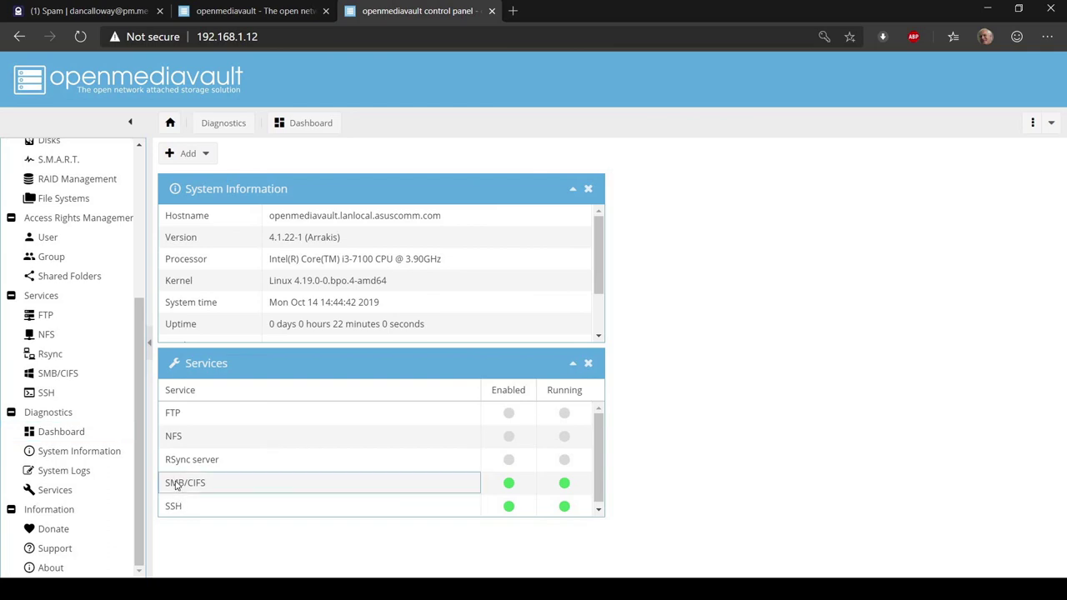
{"action": "left_click_drag", "start_coordinate": [600, 279], "coordinate": [601, 328]}
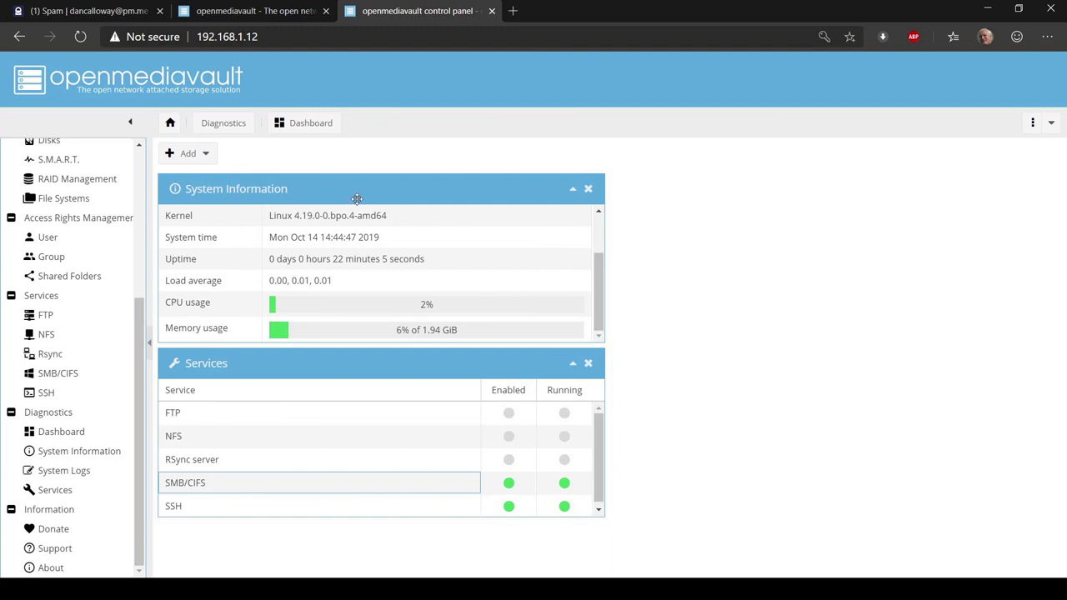
{"action": "left_click", "coordinate": [296, 125]}
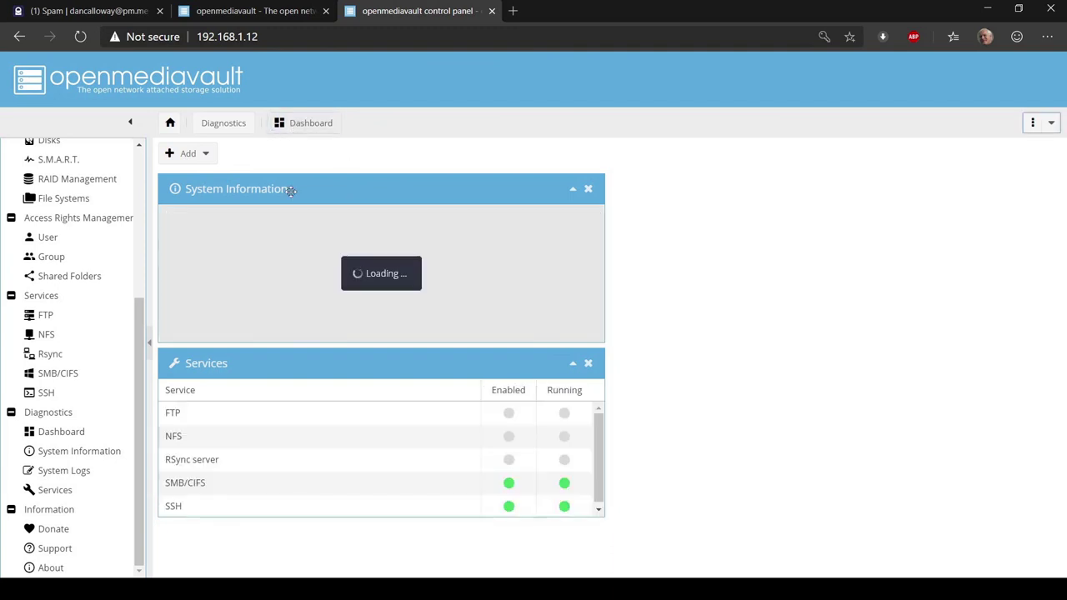
{"action": "scroll", "coordinate": [333, 304], "scroll_direction": "down", "scroll_amount": 2}
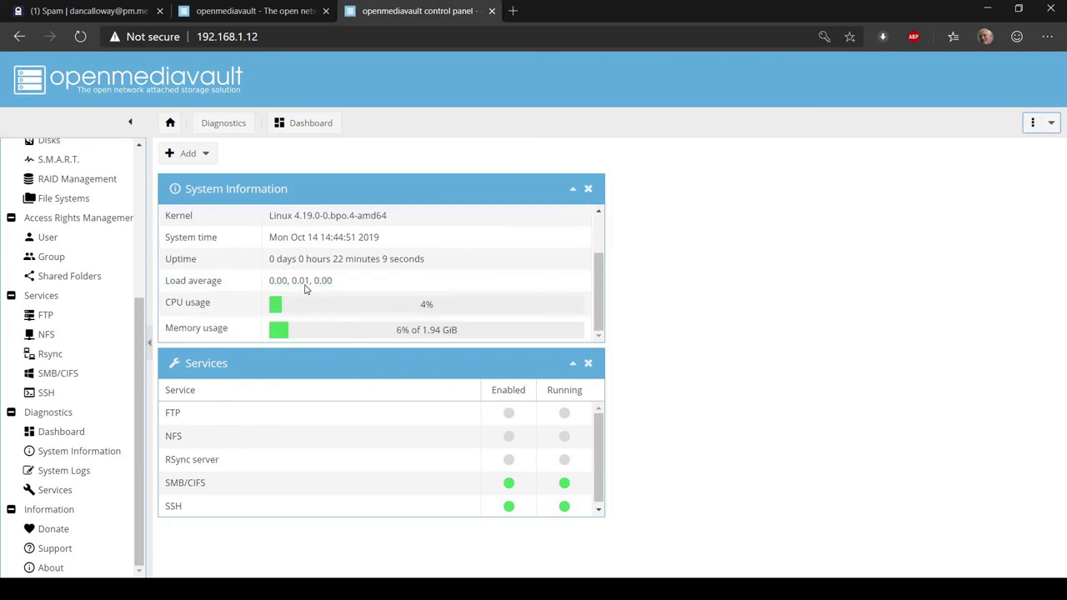
{"action": "left_click", "coordinate": [90, 453]}
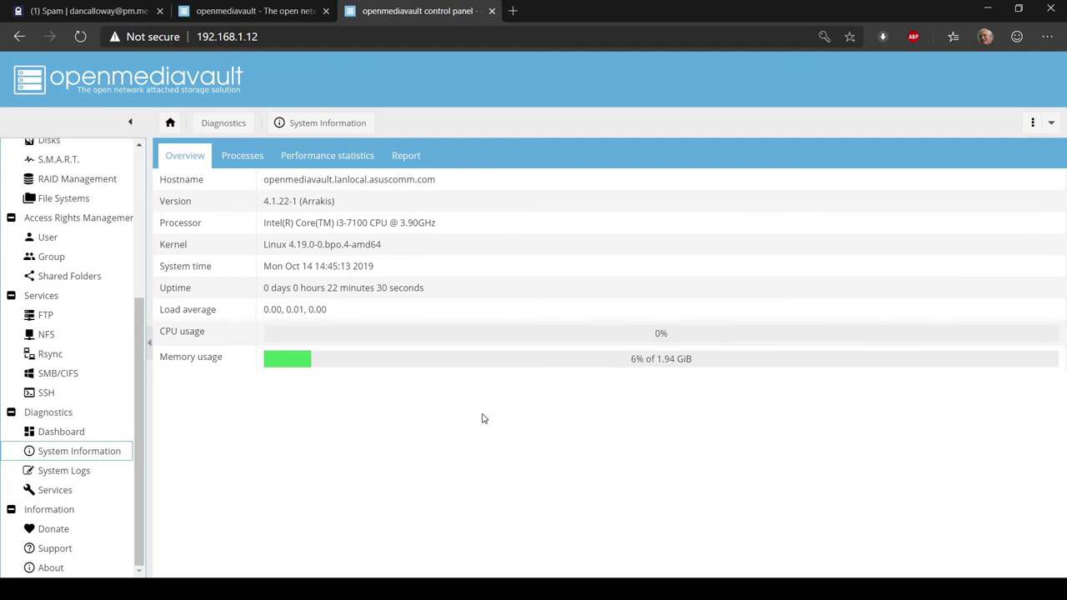
Step: Look over the running process list, then bring up the hourly and daily CPU usage graphs
{"action": "left_click", "coordinate": [250, 162]}
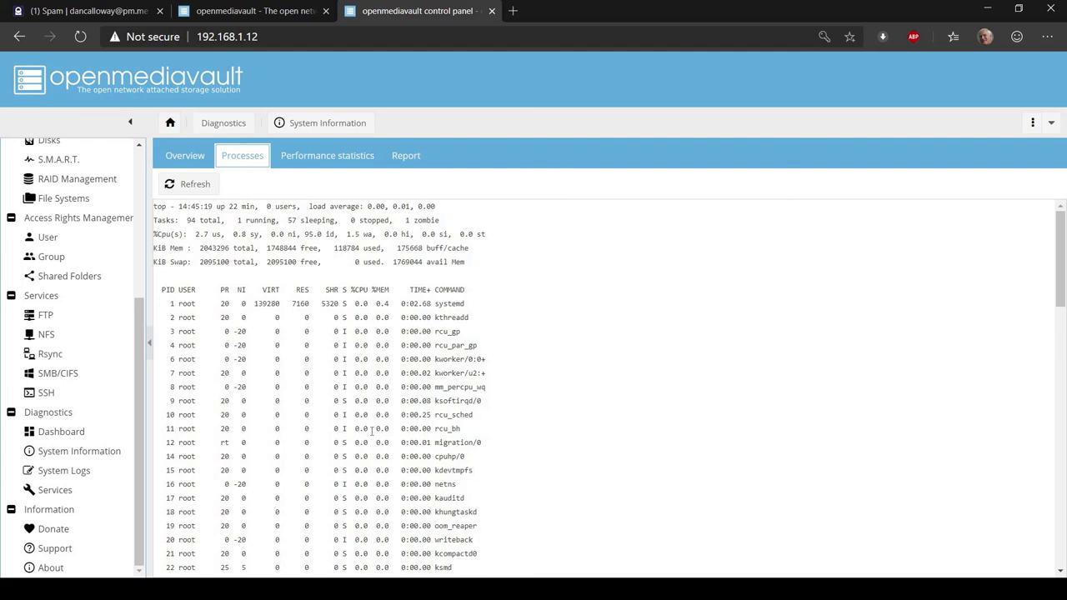
{"action": "scroll", "coordinate": [378, 410], "scroll_direction": "down", "scroll_amount": 6}
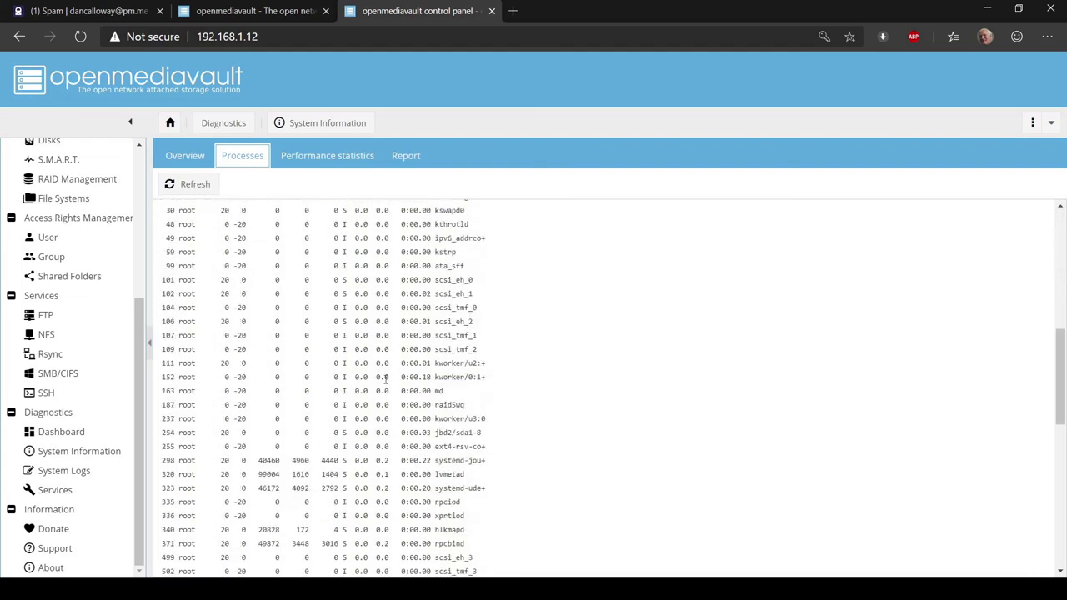
{"action": "scroll", "coordinate": [371, 362], "scroll_direction": "up", "scroll_amount": 6}
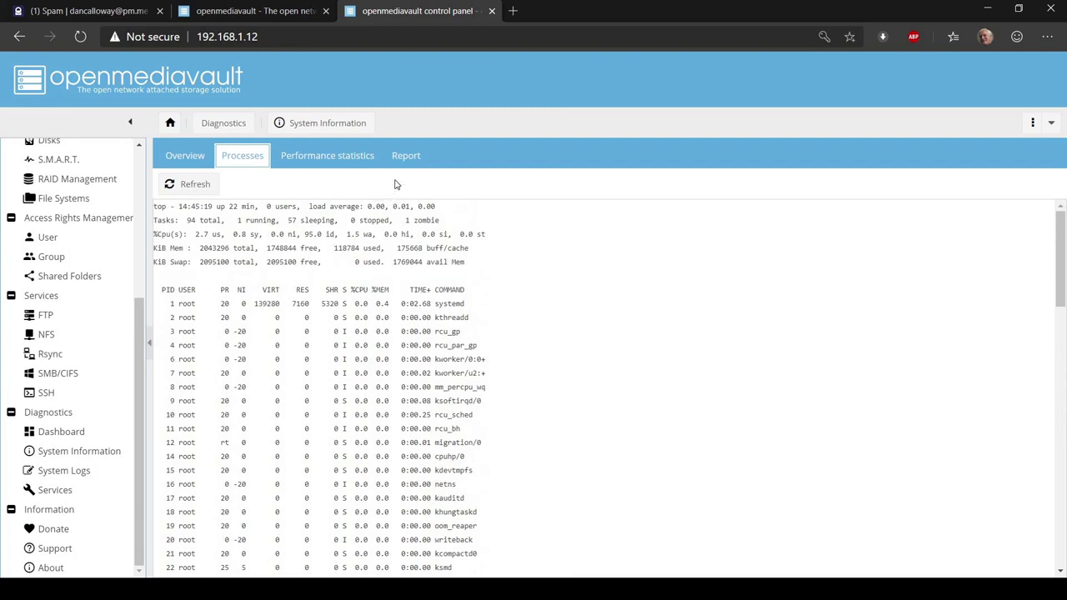
{"action": "left_click", "coordinate": [340, 165]}
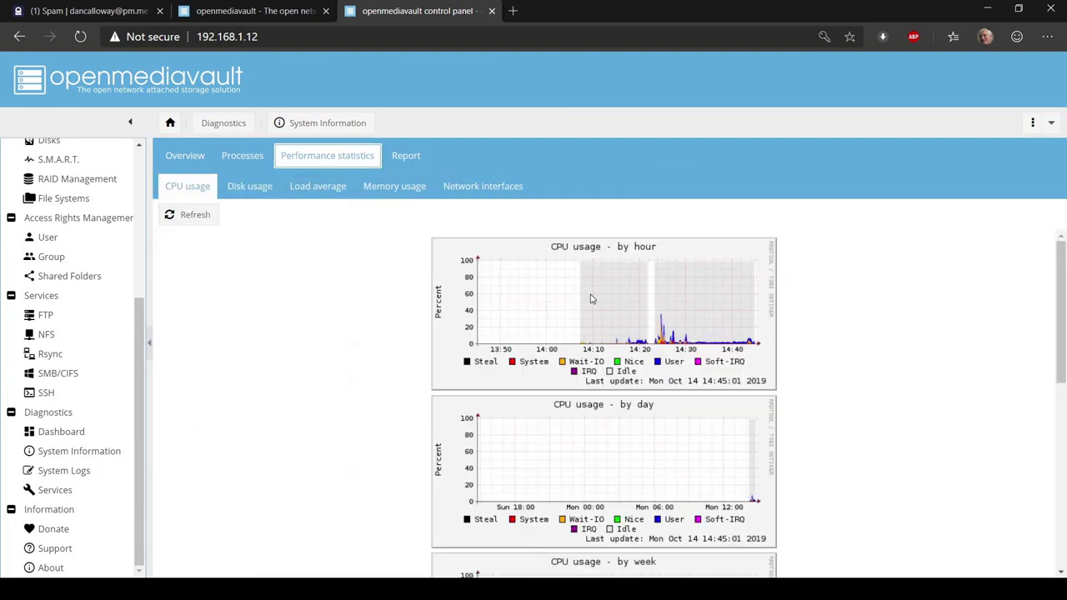
Step: Scroll through the CPU usage graphs, then review the disk usage graphs
{"action": "scroll", "coordinate": [591, 299], "scroll_direction": "down", "scroll_amount": 2}
{"action": "scroll", "coordinate": [580, 294], "scroll_direction": "up", "scroll_amount": 2}
{"action": "scroll", "coordinate": [655, 434], "scroll_direction": "down", "scroll_amount": 3}
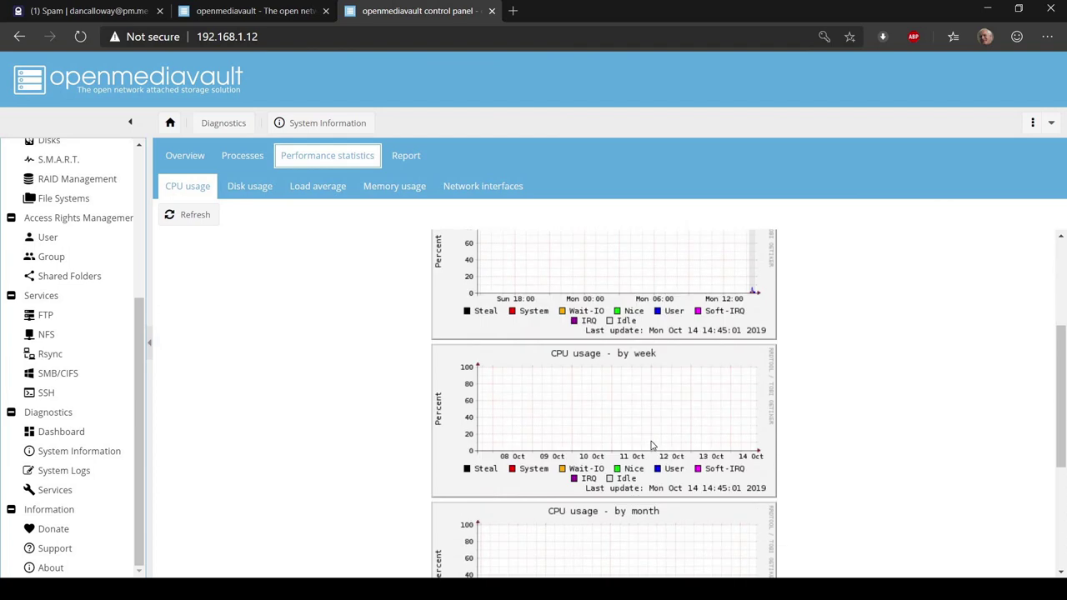
{"action": "scroll", "coordinate": [653, 446], "scroll_direction": "down", "scroll_amount": 2}
{"action": "scroll", "coordinate": [652, 446], "scroll_direction": "down", "scroll_amount": 2}
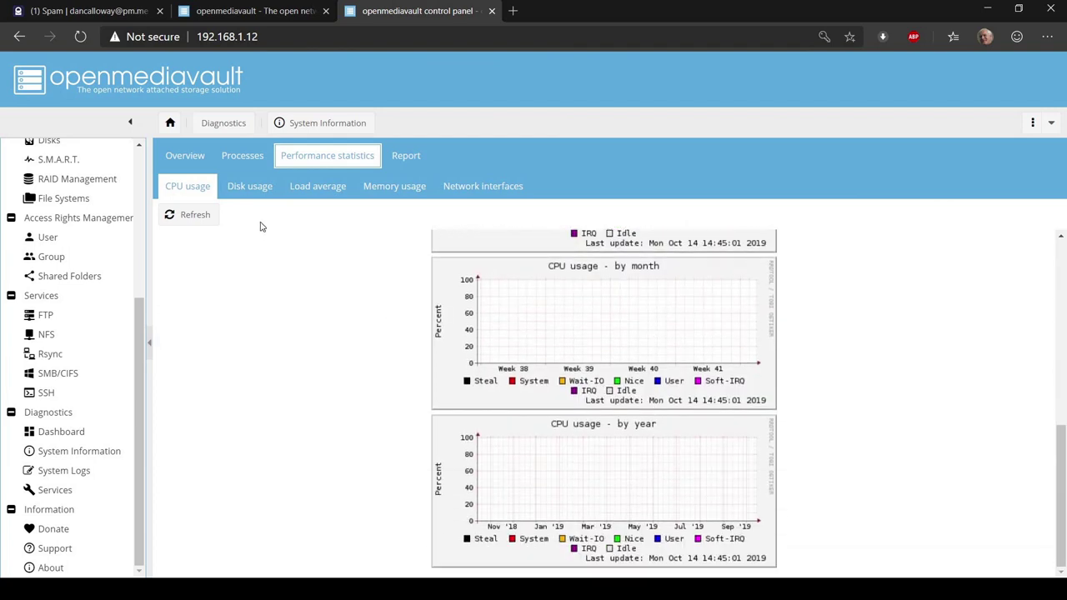
{"action": "left_click", "coordinate": [256, 189]}
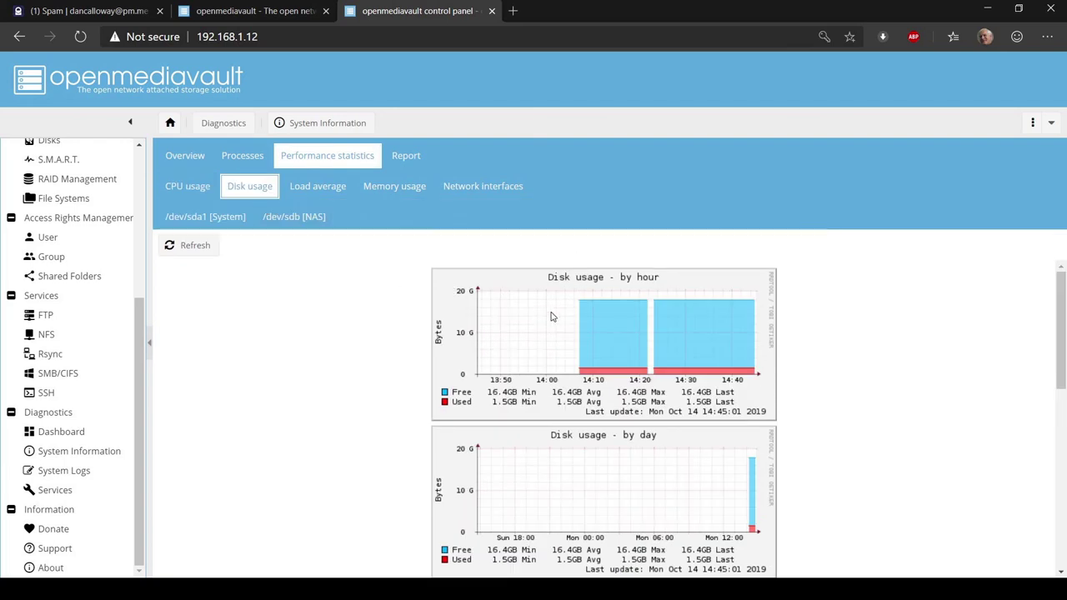
{"action": "scroll", "coordinate": [647, 421], "scroll_direction": "down", "scroll_amount": 6}
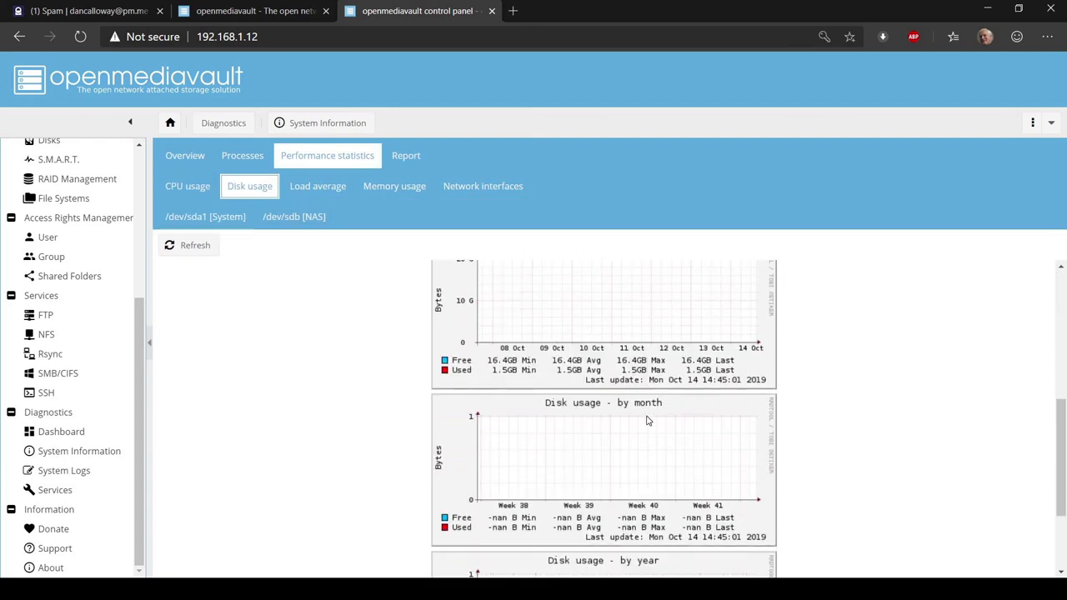
{"action": "scroll", "coordinate": [647, 422], "scroll_direction": "down", "scroll_amount": 3}
{"action": "scroll", "coordinate": [440, 329], "scroll_direction": "up", "scroll_amount": 2}
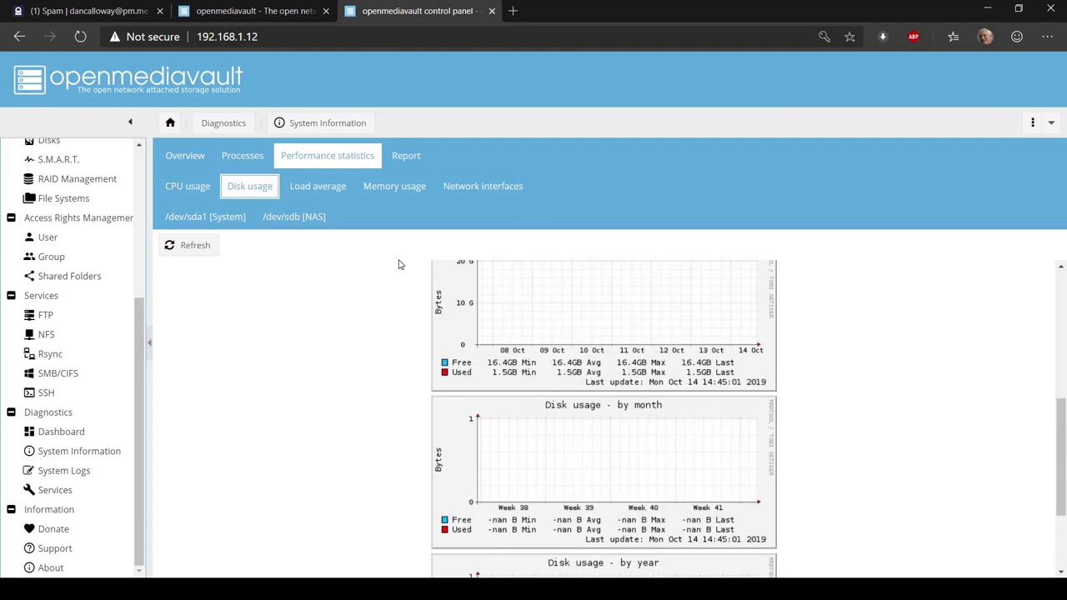
Step: Review the load average graphs, then the memory usage graphs with empty monthly and yearly charts
{"action": "left_click", "coordinate": [326, 192]}
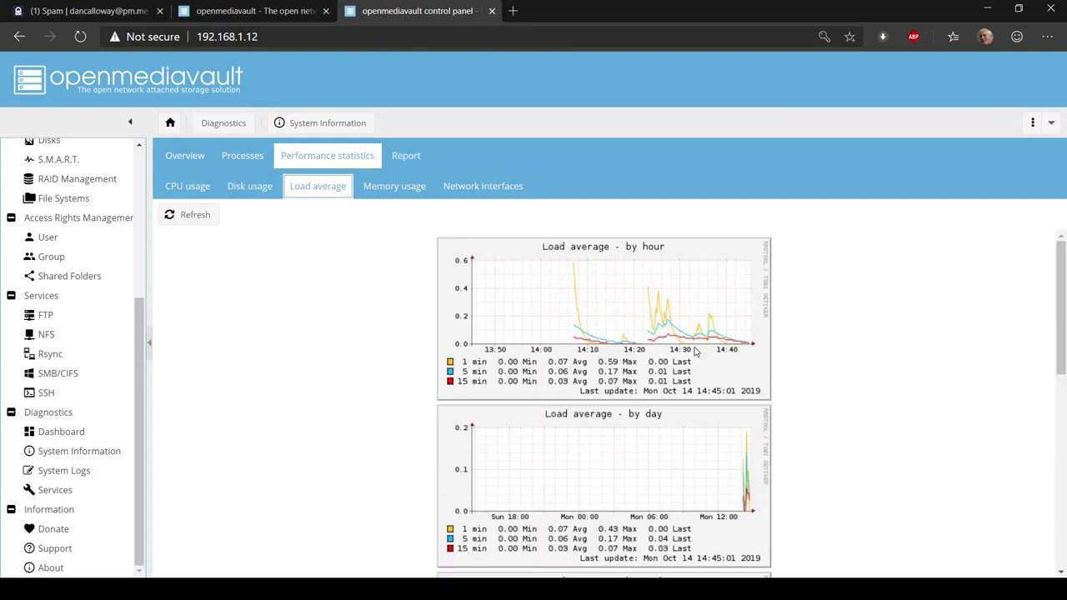
{"action": "scroll", "coordinate": [609, 426], "scroll_direction": "down", "scroll_amount": 4}
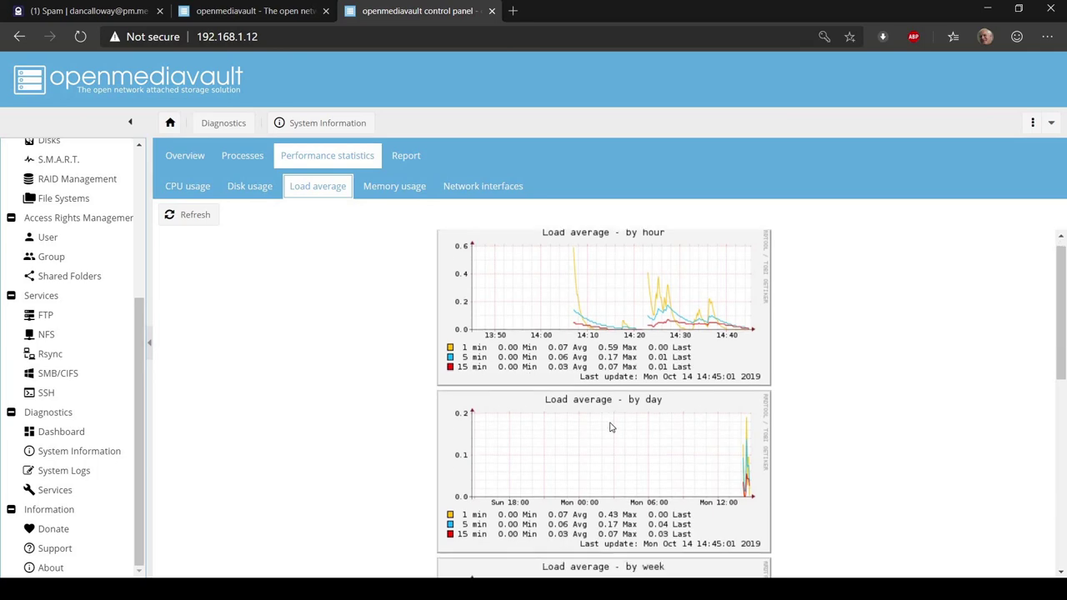
{"action": "scroll", "coordinate": [609, 423], "scroll_direction": "down", "scroll_amount": 2}
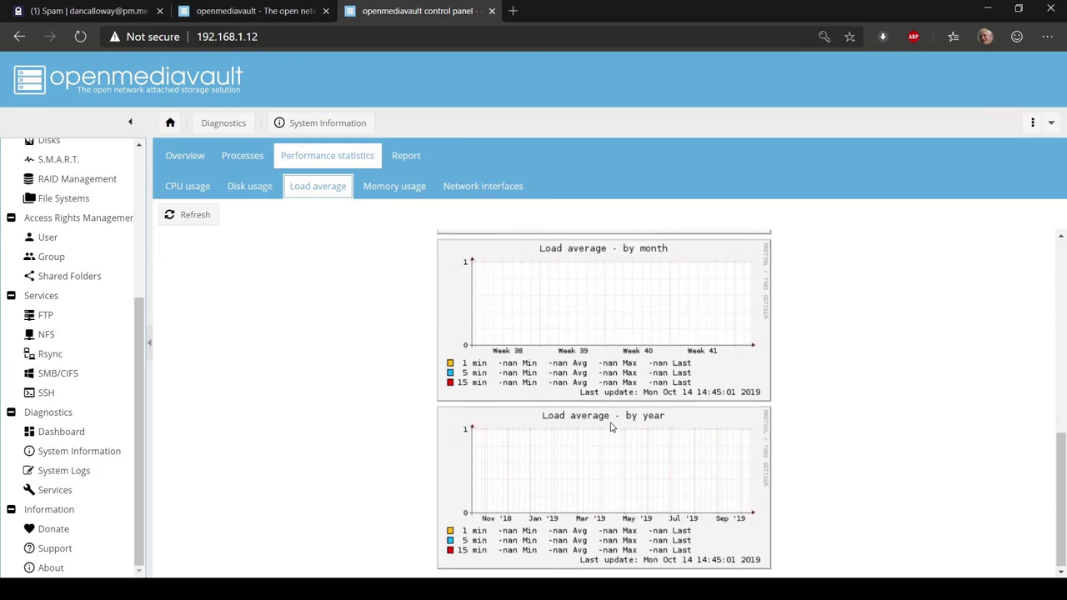
{"action": "scroll", "coordinate": [614, 414], "scroll_direction": "up", "scroll_amount": 3}
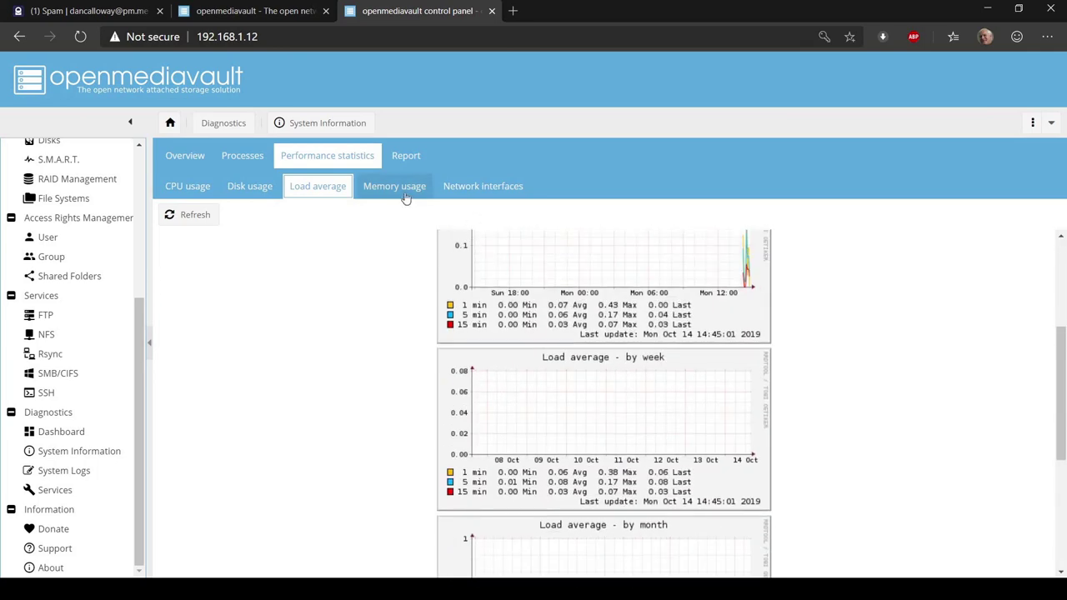
{"action": "left_click", "coordinate": [403, 192]}
{"action": "scroll", "coordinate": [585, 305], "scroll_direction": "down", "scroll_amount": 5}
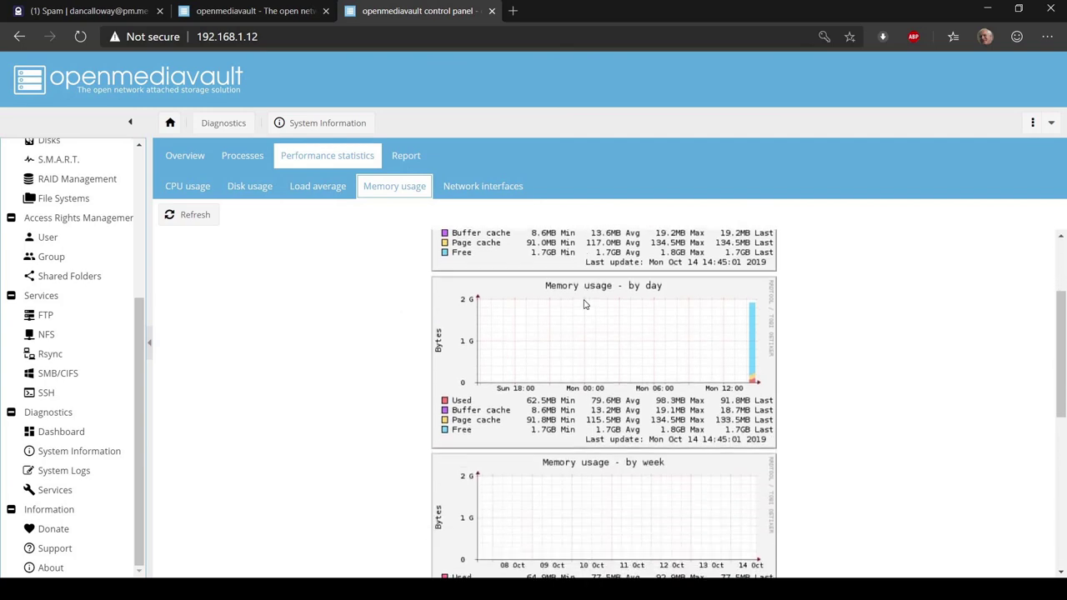
{"action": "scroll", "coordinate": [584, 305], "scroll_direction": "down", "scroll_amount": 3}
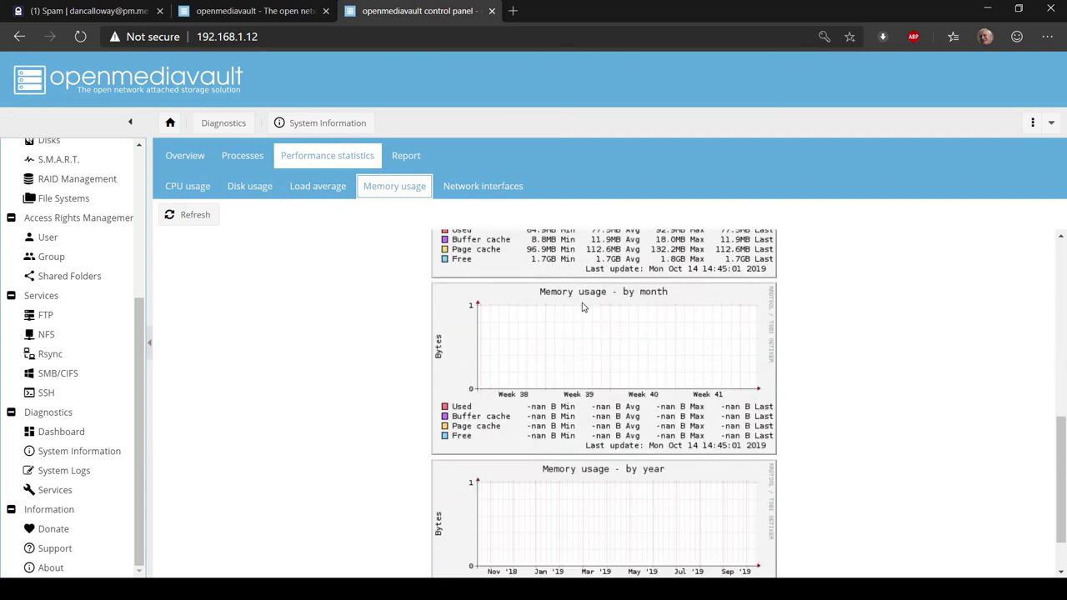
Step: Browse the network interface traffic graphs, then open System > General Settings showing port 80
{"action": "left_click", "coordinate": [497, 192]}
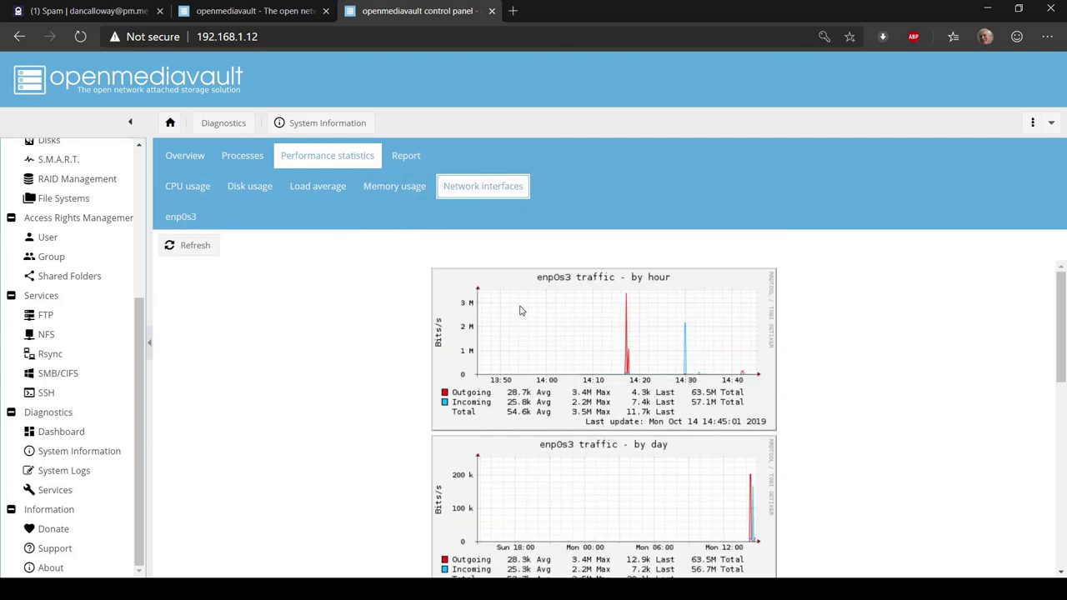
{"action": "scroll", "coordinate": [674, 345], "scroll_direction": "down", "scroll_amount": 2}
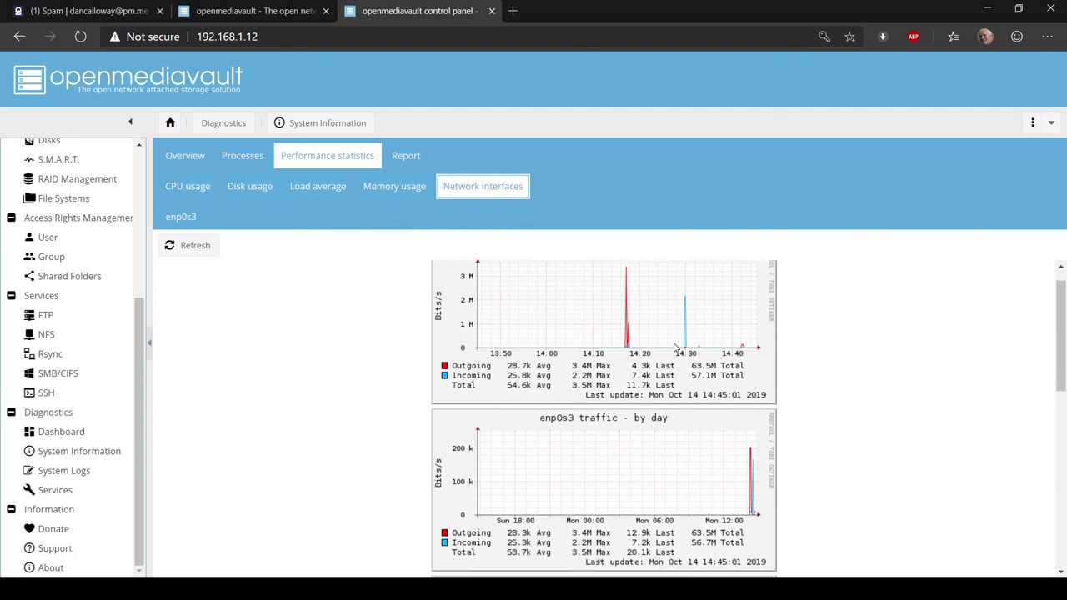
{"action": "scroll", "coordinate": [676, 347], "scroll_direction": "down", "scroll_amount": 5}
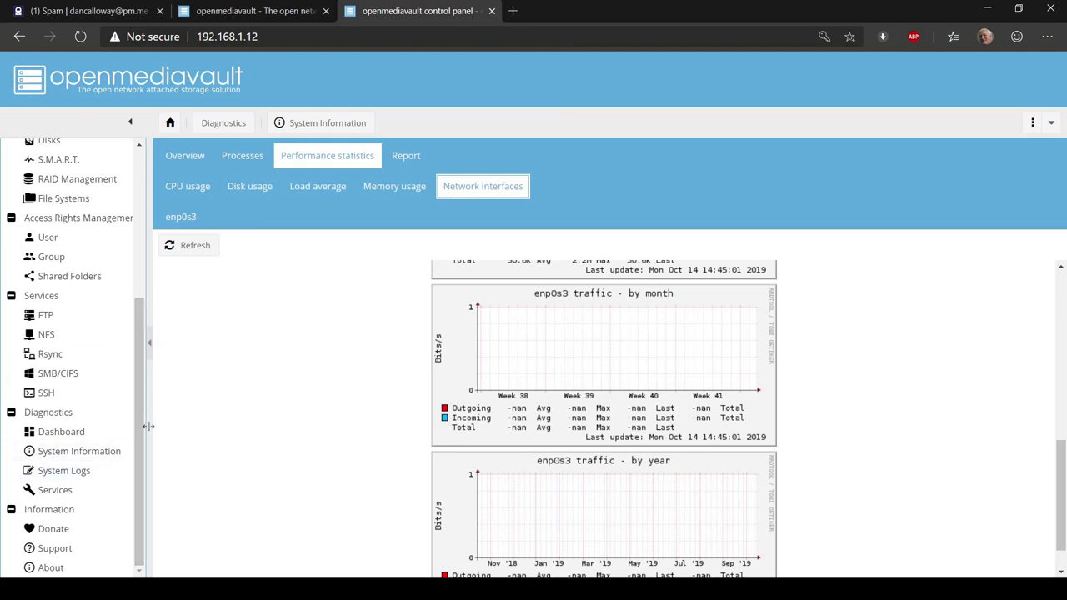
{"action": "left_click_drag", "start_coordinate": [140, 417], "coordinate": [166, 273]}
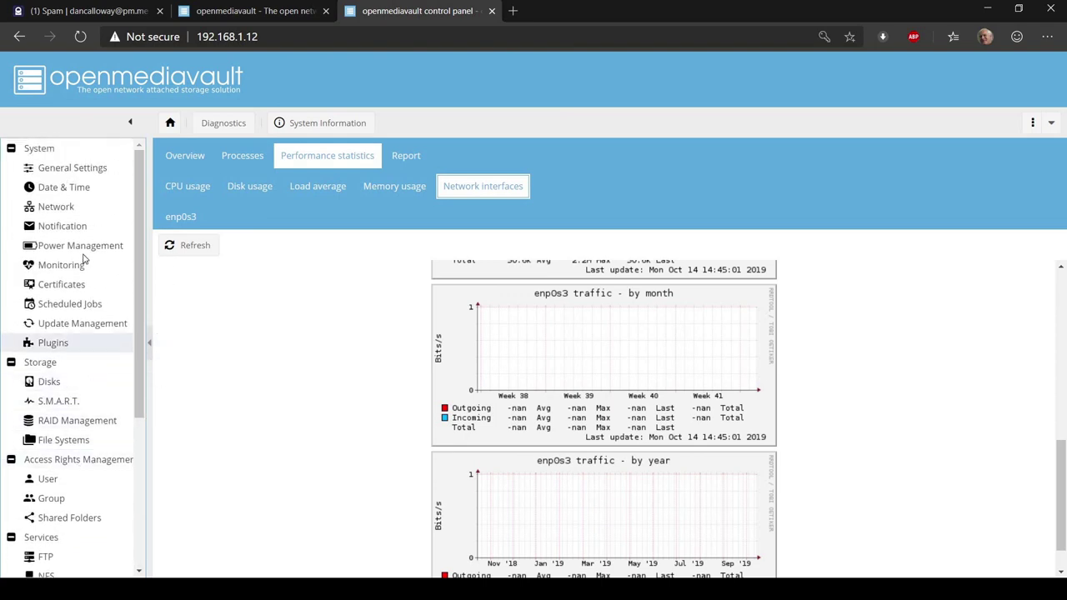
{"action": "left_click", "coordinate": [75, 168]}
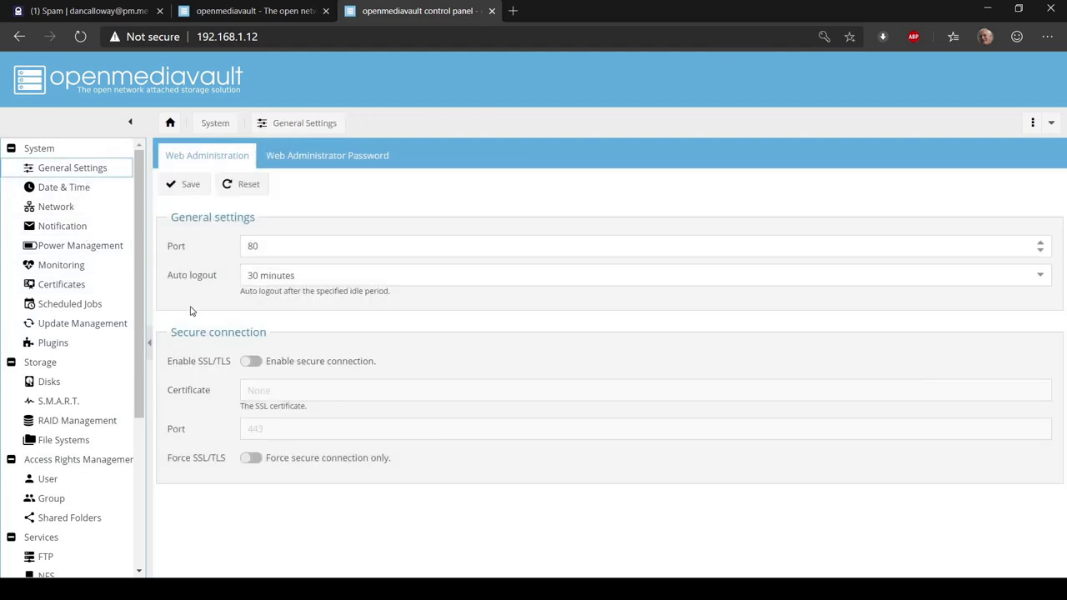